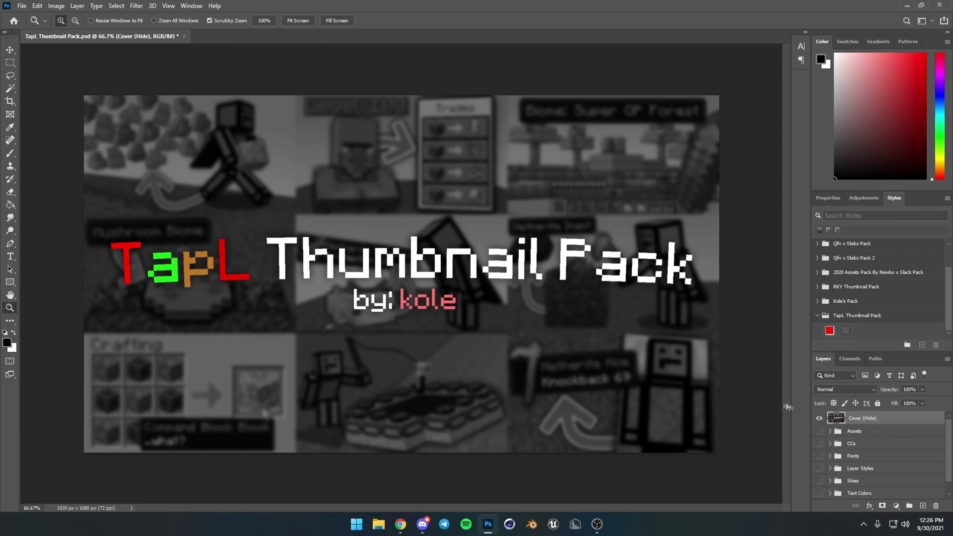
Step: Hide the Cover (Hide) layer and expand the Assets group to look over its subgroups
{"action": "left_click", "coordinate": [818, 418]}
{"action": "left_click", "coordinate": [830, 431]}
{"action": "scroll", "coordinate": [824, 438], "scroll_direction": "down", "scroll_amount": 1}
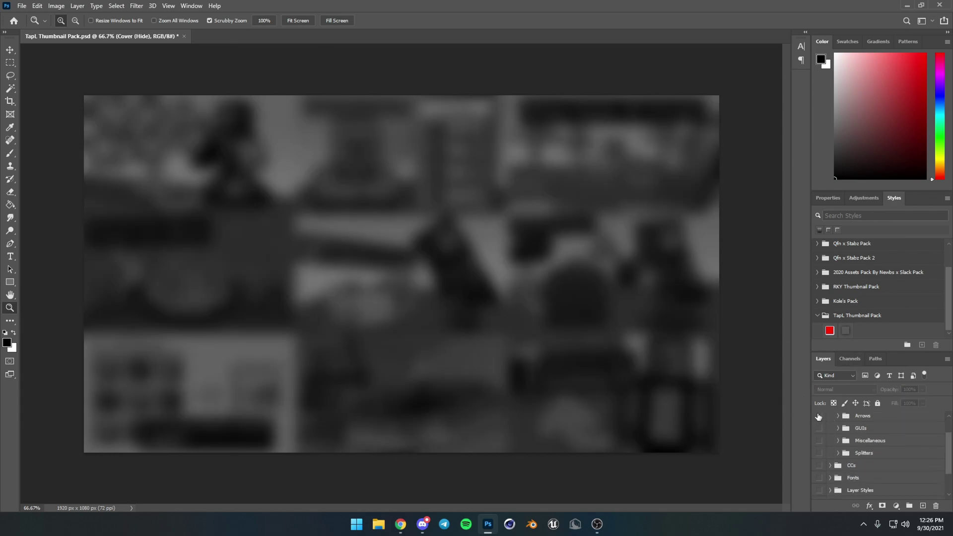
{"action": "left_click", "coordinate": [819, 417]}
{"action": "scroll", "coordinate": [819, 427], "scroll_direction": "up", "scroll_amount": 1}
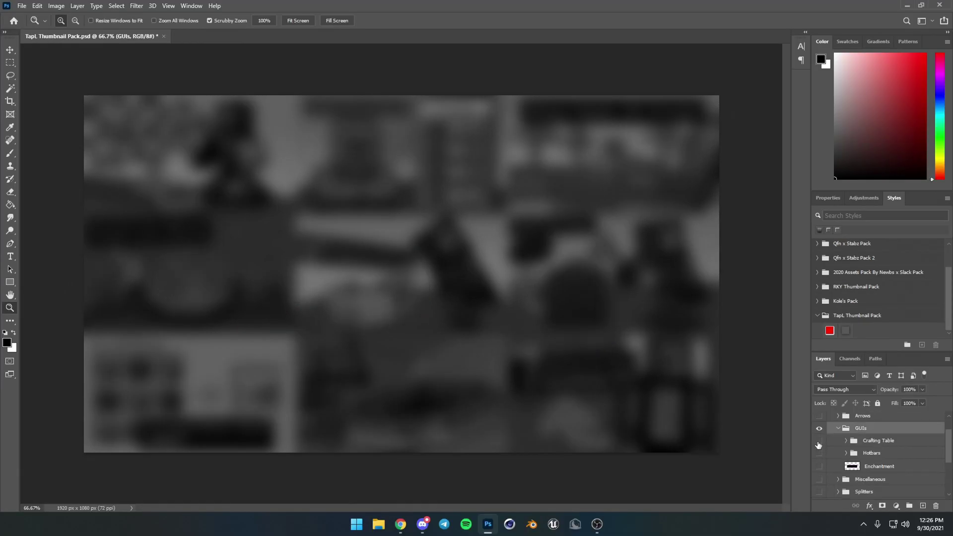
Step: Preview the Crafting Table and Hotbars subgroups inside the GUIs group
{"action": "left_click", "coordinate": [769, 417]}
{"action": "left_click", "coordinate": [818, 441]}
{"action": "left_click", "coordinate": [819, 454]}
{"action": "left_click", "coordinate": [819, 425]}
{"action": "left_click", "coordinate": [819, 425]}
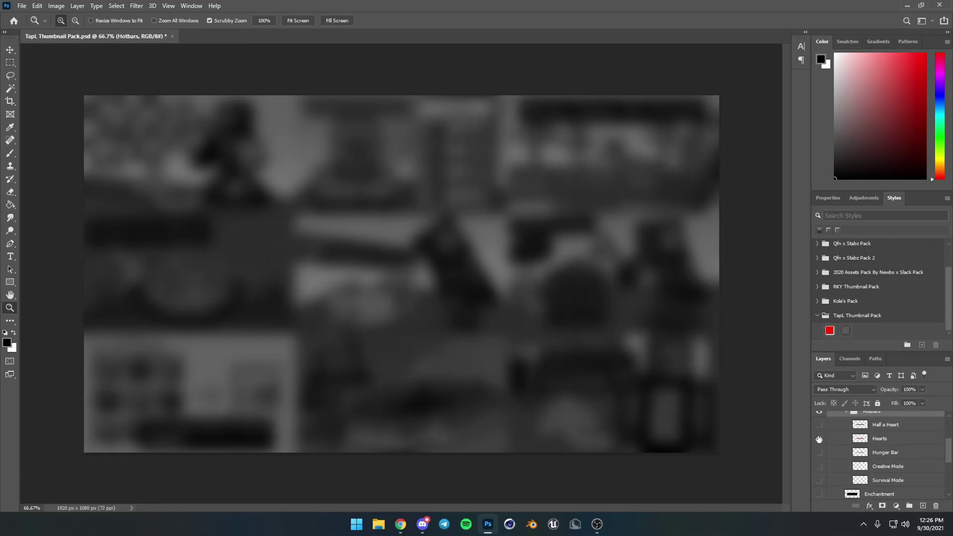
Step: Preview the Hearts, Hunger Bar and Creative Mode layers of the Hotbars group one after another
{"action": "left_click", "coordinate": [820, 439]}
{"action": "left_click", "coordinate": [819, 439]}
{"action": "left_click", "coordinate": [821, 453]}
{"action": "left_click", "coordinate": [820, 453]}
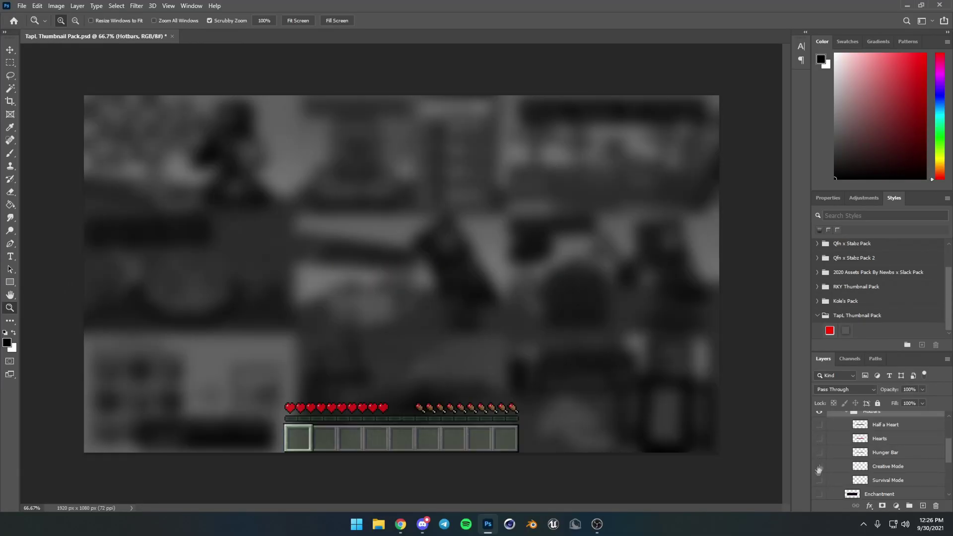
{"action": "scroll", "coordinate": [824, 468], "scroll_direction": "down", "scroll_amount": 1}
{"action": "left_click", "coordinate": [820, 467]}
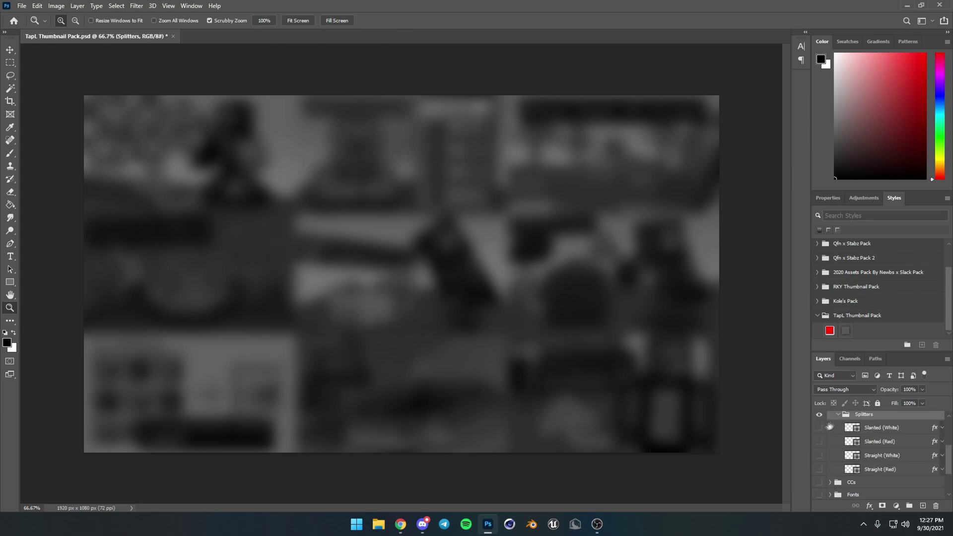
Step: Preview the slanted and straight splitters in white and red by showing and hiding each layer of the Splitters group
{"action": "left_click", "coordinate": [819, 429]}
{"action": "left_click", "coordinate": [819, 429]}
{"action": "left_click", "coordinate": [819, 441]}
{"action": "left_click", "coordinate": [819, 442]}
{"action": "left_click", "coordinate": [819, 455]}
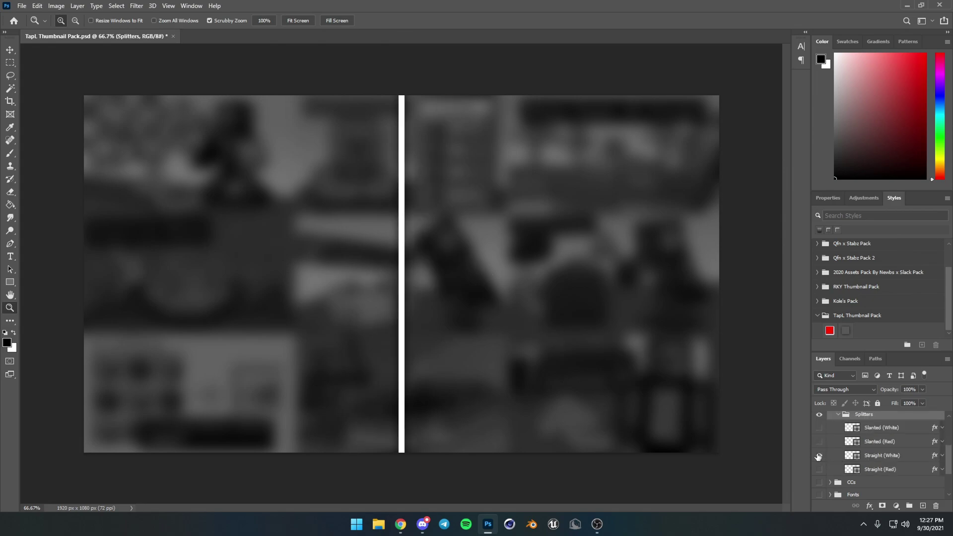
{"action": "left_click", "coordinate": [819, 455]}
{"action": "left_click", "coordinate": [819, 469]}
{"action": "left_click", "coordinate": [819, 469]}
Step: Collapse and hide the Splitters subgroup, the other opened asset subgroups and the Assets group itself
{"action": "scroll", "coordinate": [828, 418], "scroll_direction": "up", "scroll_amount": 1}
{"action": "left_click", "coordinate": [838, 443]}
{"action": "left_click", "coordinate": [820, 442]}
{"action": "scroll", "coordinate": [840, 433], "scroll_direction": "up", "scroll_amount": 1}
{"action": "left_click", "coordinate": [839, 443]}
{"action": "left_click", "coordinate": [819, 444]}
{"action": "left_click", "coordinate": [819, 431]}
{"action": "scroll", "coordinate": [844, 442], "scroll_direction": "up", "scroll_amount": 1}
{"action": "left_click", "coordinate": [830, 431]}
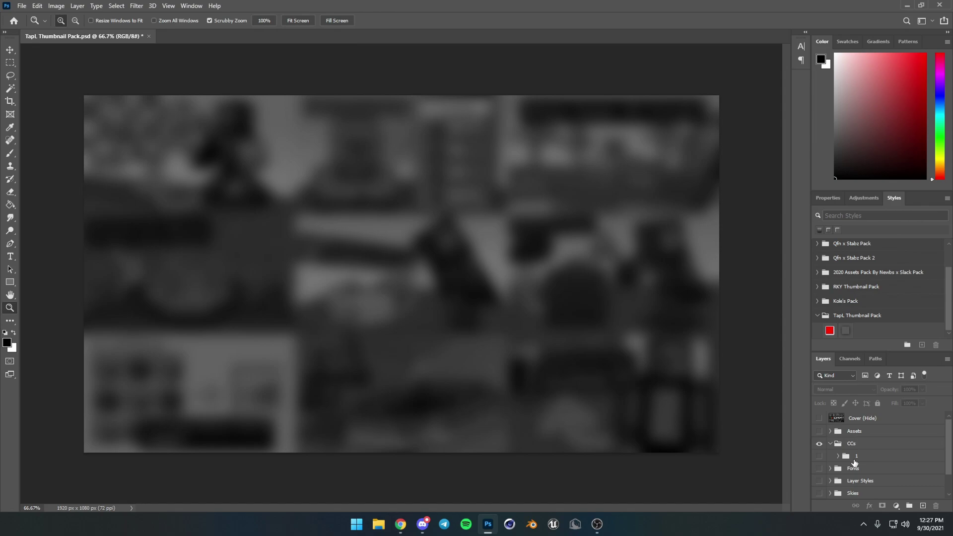
Step: Preview folder 1 of the CCs group and collapse the Layer Styles group
{"action": "left_click", "coordinate": [820, 456]}
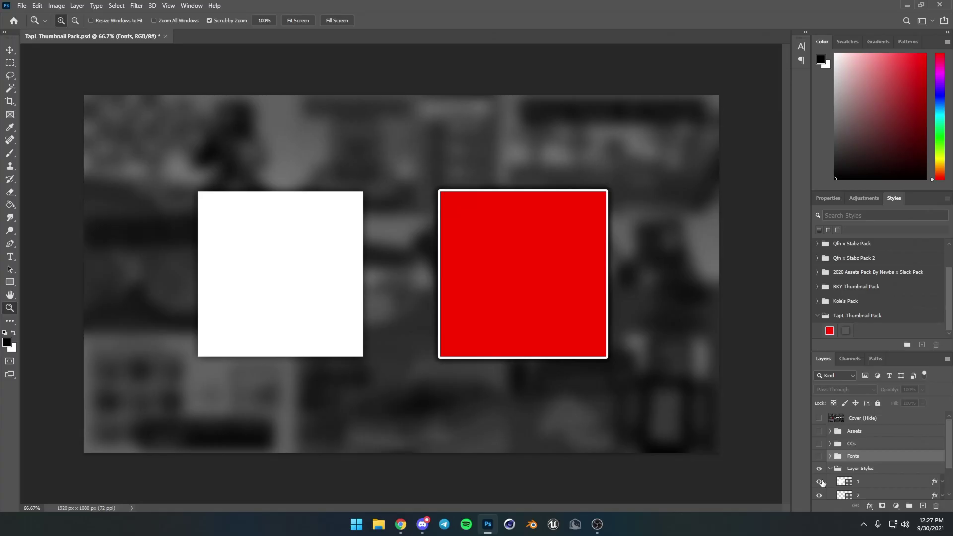
{"action": "left_click", "coordinate": [829, 468]}
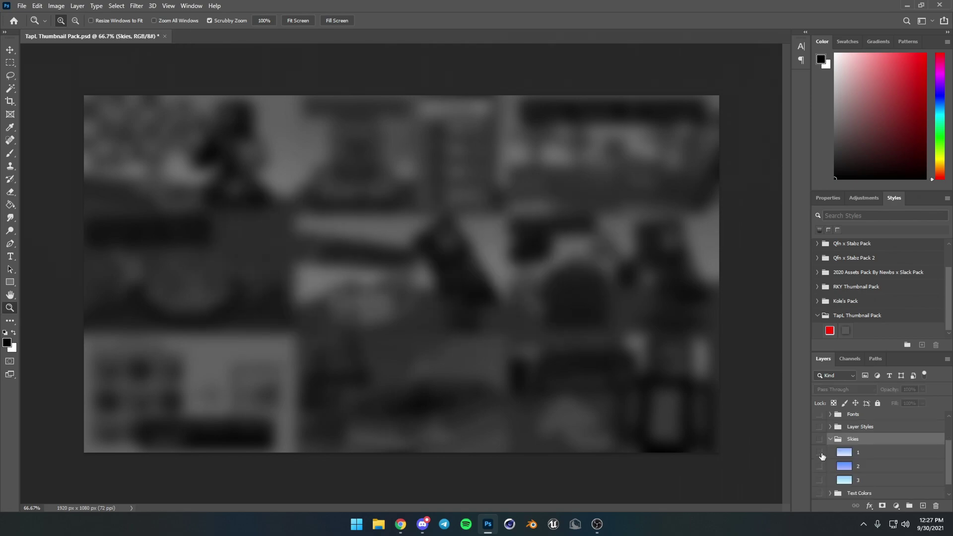
Step: Preview skies 1, 2 and 3 of the Skies group by showing and hiding each layer
{"action": "left_click", "coordinate": [819, 453]}
{"action": "left_click", "coordinate": [819, 452]}
{"action": "left_click", "coordinate": [819, 467]}
{"action": "left_click", "coordinate": [819, 466]}
{"action": "left_click", "coordinate": [819, 480]}
{"action": "left_click", "coordinate": [820, 480]}
{"action": "left_click", "coordinate": [819, 480]}
Step: Collapse the Skies group and expand the Text Colors group to look at its layers
{"action": "left_click", "coordinate": [830, 439]}
{"action": "left_click", "coordinate": [819, 467]}
{"action": "left_click", "coordinate": [831, 480]}
{"action": "scroll", "coordinate": [844, 471], "scroll_direction": "down", "scroll_amount": 3}
{"action": "left_click", "coordinate": [817, 438]}
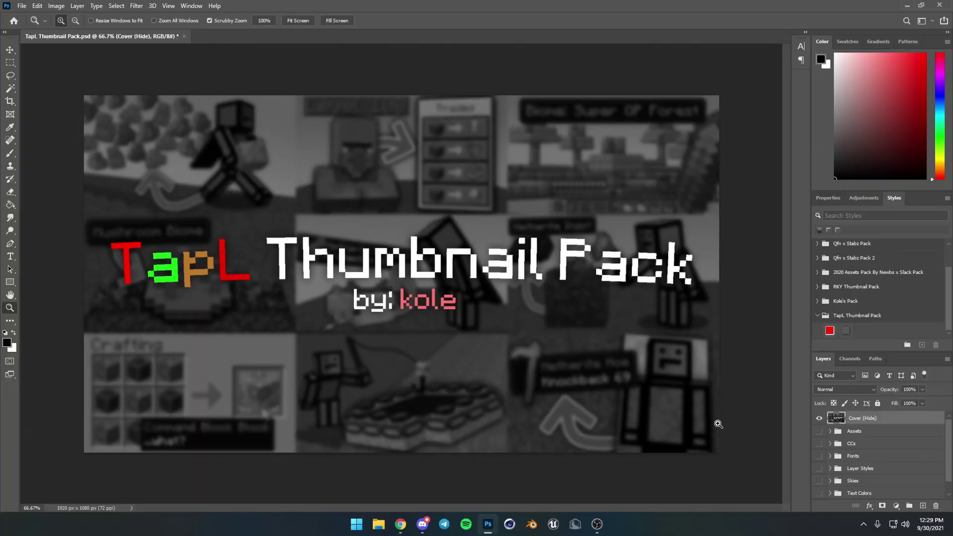
Step: Switch to the Minecraft Launcher and select the forge 1.12.2 installation of Java Edition
{"action": "key", "text": "super"}
{"action": "type", "text": "mine"}
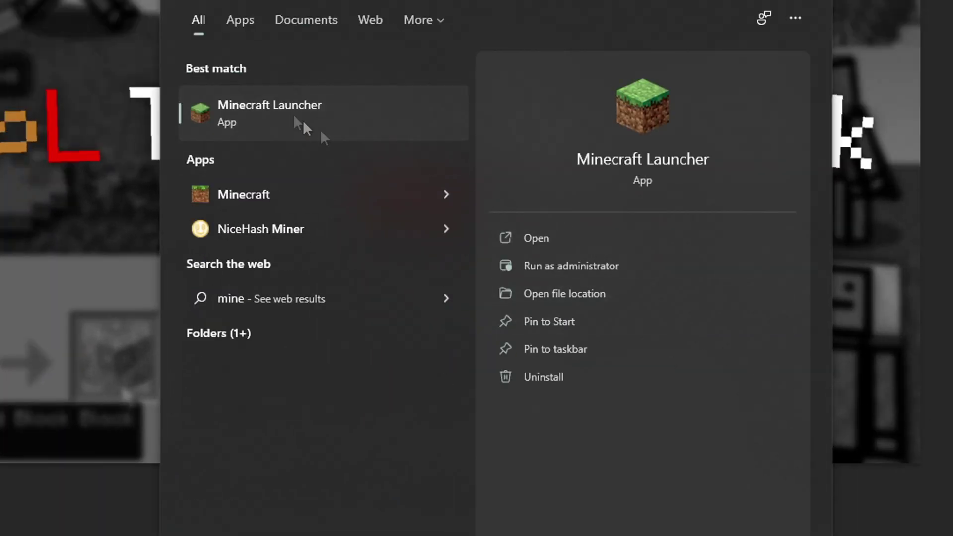
{"action": "left_click", "coordinate": [306, 128]}
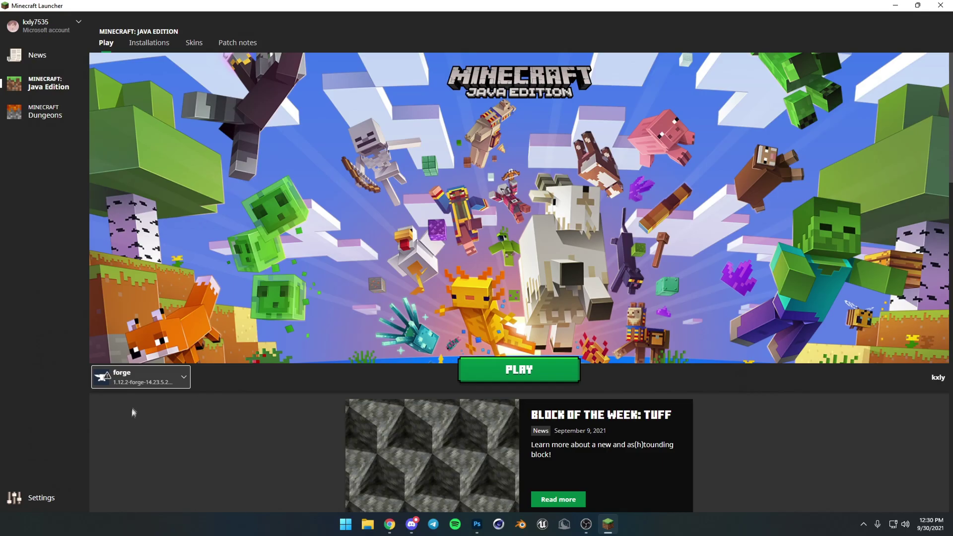
{"action": "left_click", "coordinate": [142, 380]}
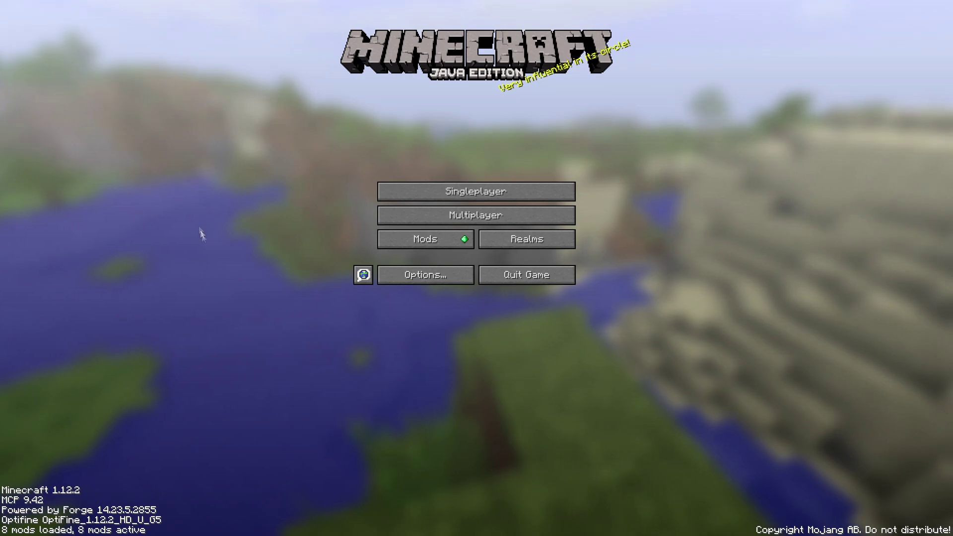
Step: Open the singleplayer world list and load the Zarzul world
{"action": "left_click", "coordinate": [562, 192]}
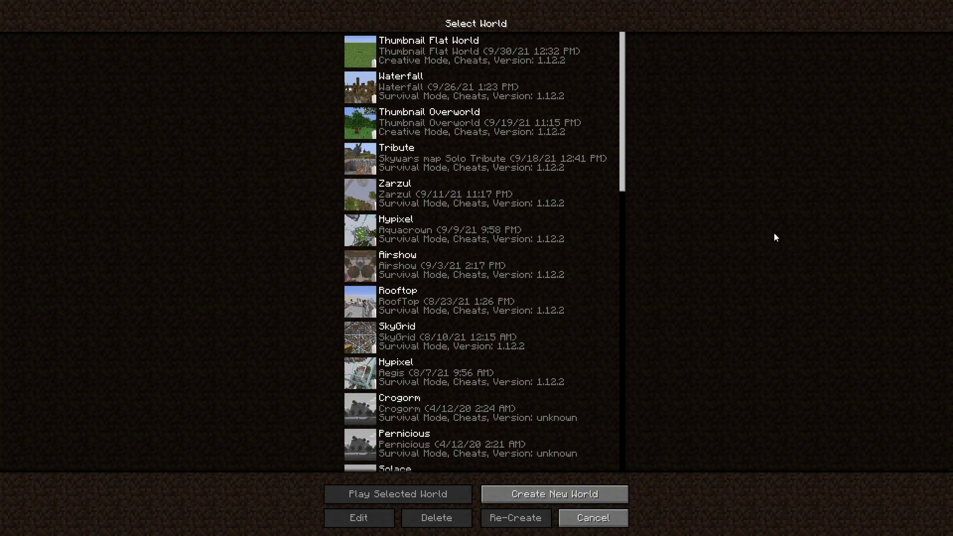
{"action": "left_click", "coordinate": [444, 59]}
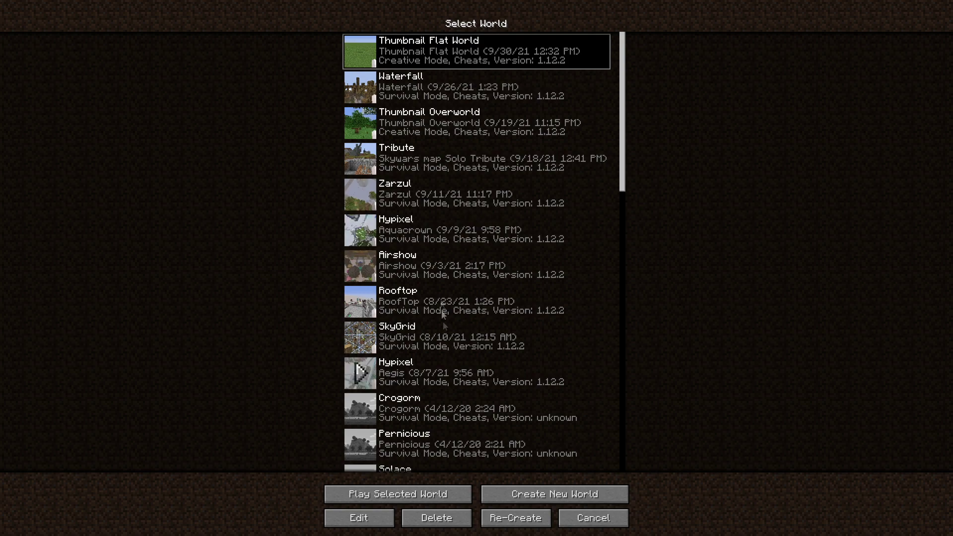
{"action": "left_click", "coordinate": [431, 199]}
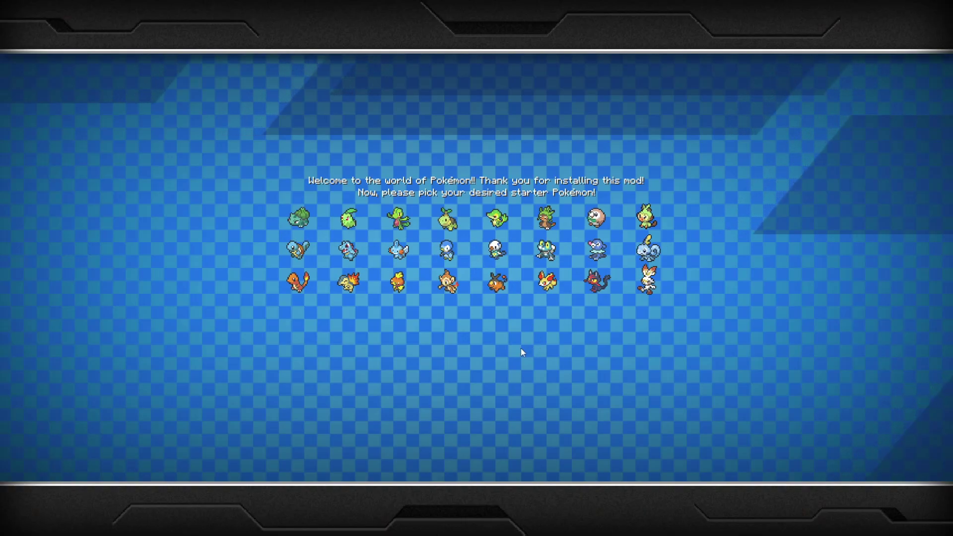
Step: Pick Bulbasaur as the starter Pokémon
{"action": "mouse_move", "coordinate": [441, 229]}
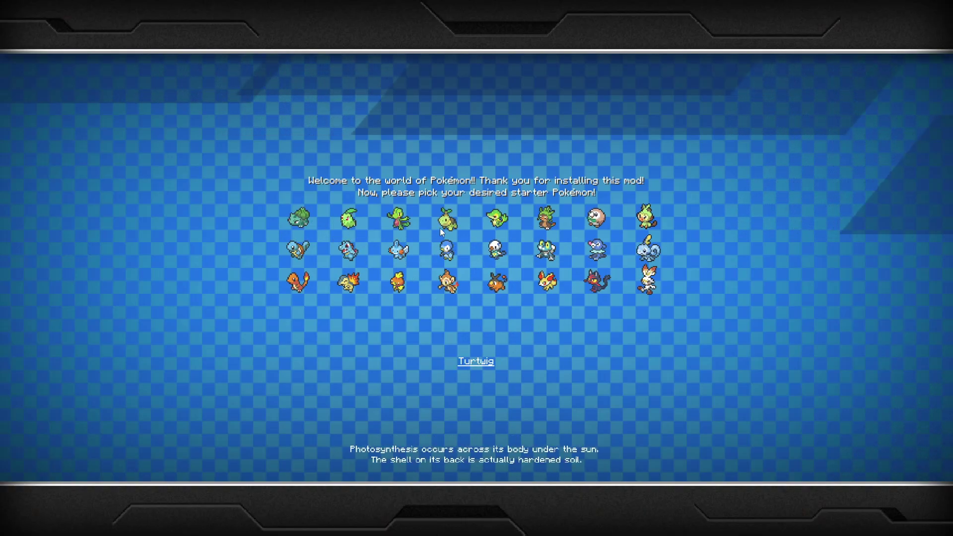
{"action": "left_click", "coordinate": [299, 217]}
{"action": "left_click", "coordinate": [476, 396]}
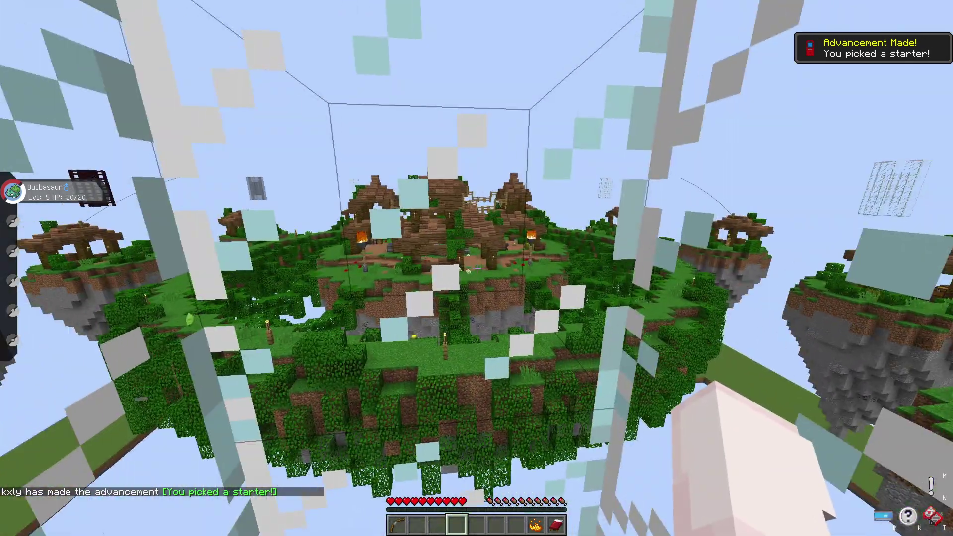
Step: Switch the game mode with /gamemode creative and throw away the items in the hotbar
{"action": "type", "text": "/gamemode creative"}
{"action": "key", "text": "Return"}
{"action": "key", "text": "w"}
{"action": "scroll", "coordinate": [477, 268], "scroll_direction": "down", "scroll_amount": 4}
{"action": "key", "text": "q"}
{"action": "scroll", "coordinate": [477, 268], "scroll_direction": "down", "scroll_amount": 1}
{"action": "key", "text": "q"}
{"action": "scroll", "coordinate": [476, 268], "scroll_direction": "up", "scroll_amount": 8}
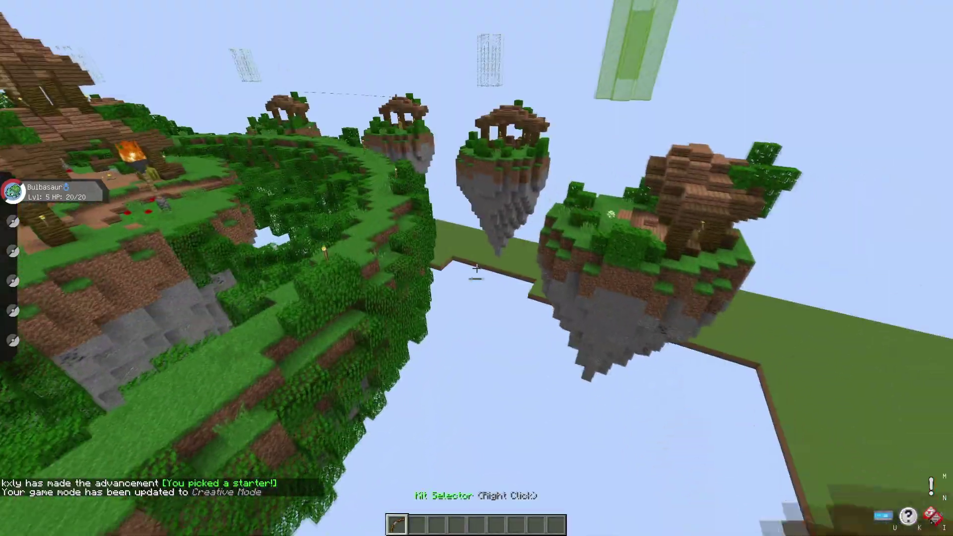
{"action": "key", "text": "q"}
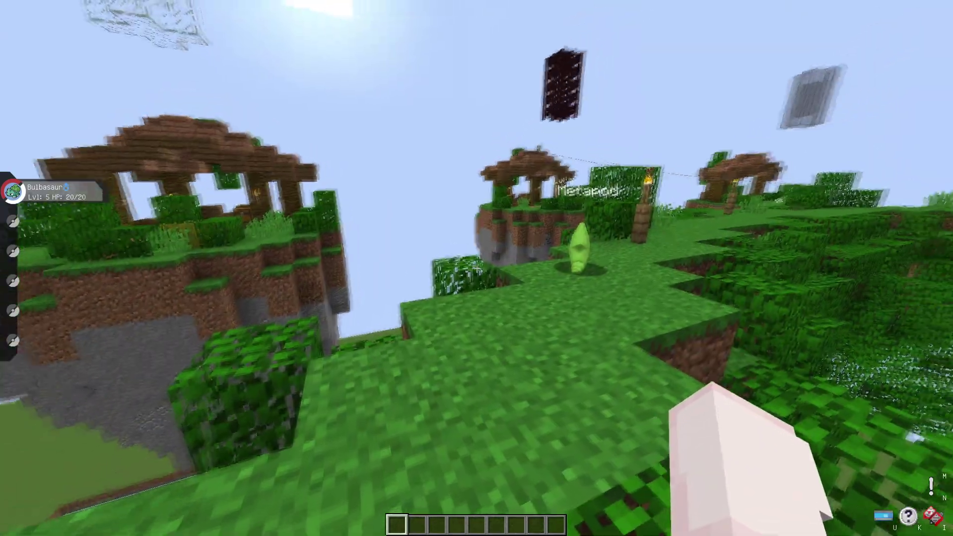
Step: Take the Npc Wand from the CustomNpcs Tools into the first hotbar slot
{"action": "key", "text": "w"}
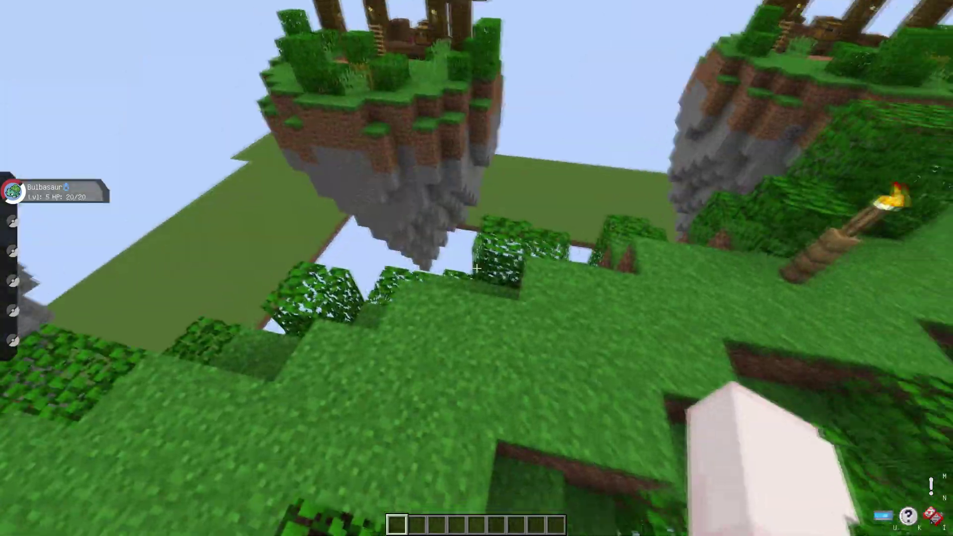
{"action": "key", "text": "e"}
{"action": "left_click", "coordinate": [563, 160]}
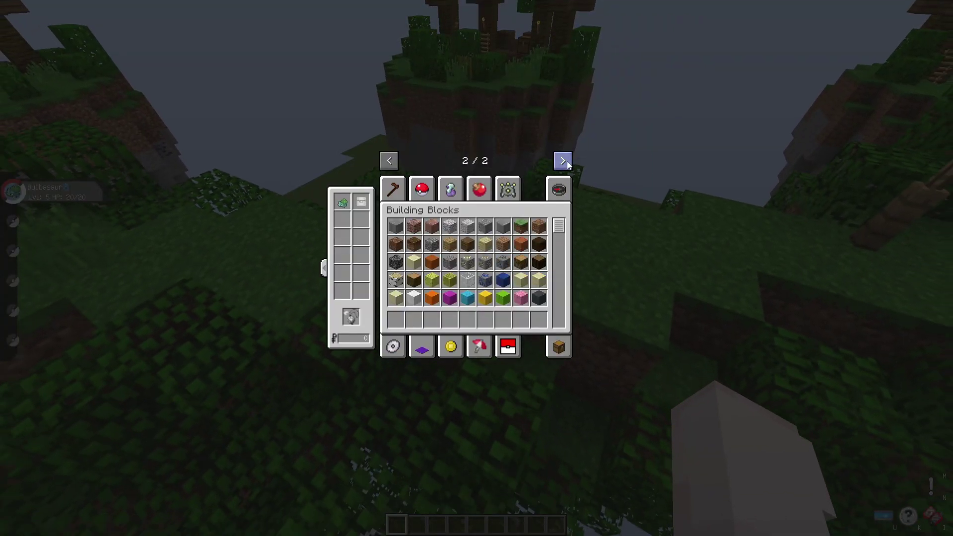
{"action": "left_click", "coordinate": [390, 195]}
{"action": "key", "text": "1"}
{"action": "key", "text": "e"}
{"action": "key", "text": "w"}
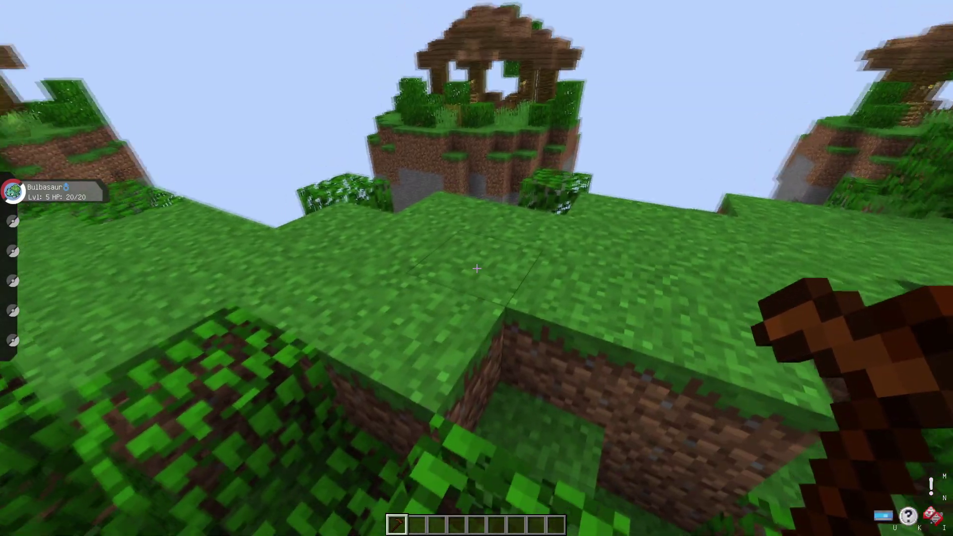
Step: Create an NPC on the grass with the Npc Wand and enter the player's username as its texture
{"action": "right_click", "coordinate": [477, 269]}
{"action": "left_click", "coordinate": [578, 252]}
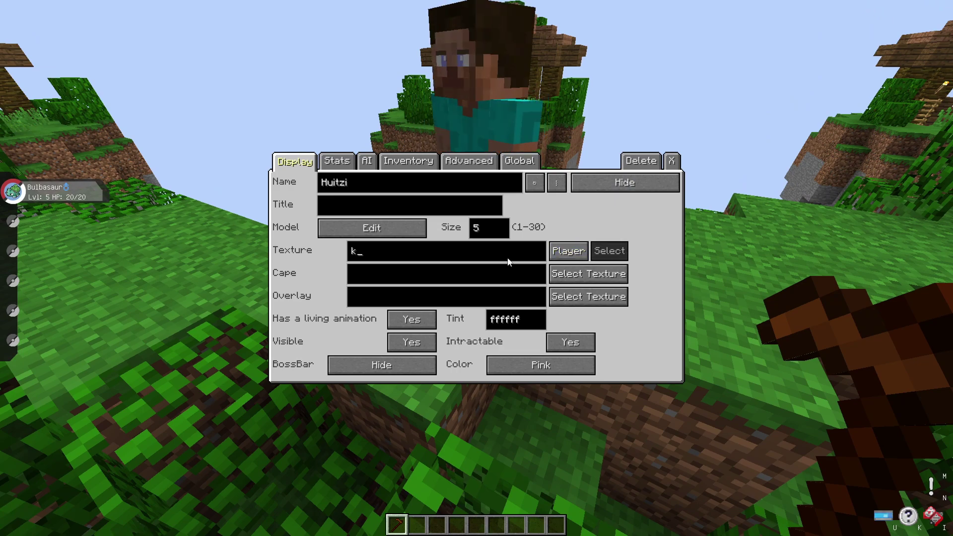
Step: Change the type of the Eyes part in the NPC's model and close the NPC editor
{"action": "left_click", "coordinate": [392, 222]}
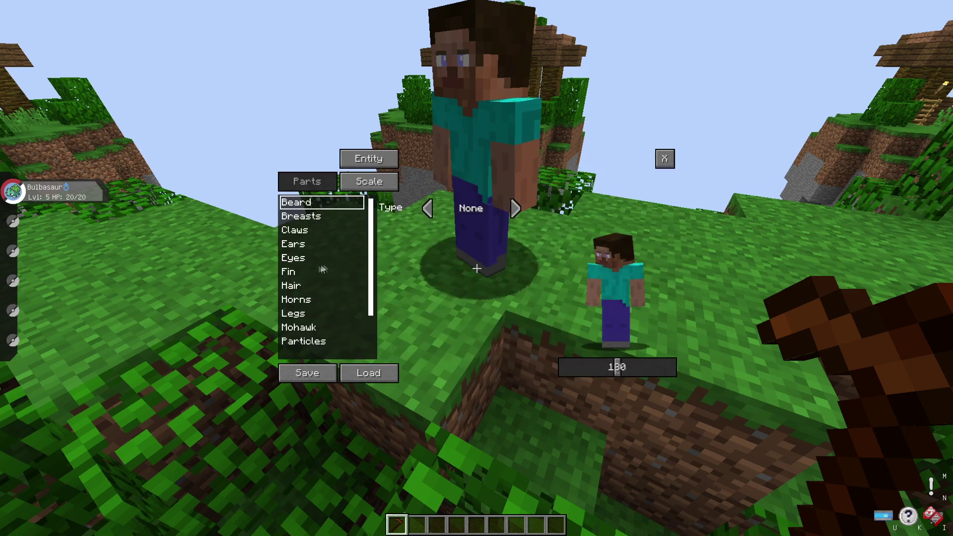
{"action": "left_click", "coordinate": [322, 258]}
{"action": "left_click", "coordinate": [427, 208]}
{"action": "left_click", "coordinate": [666, 159]}
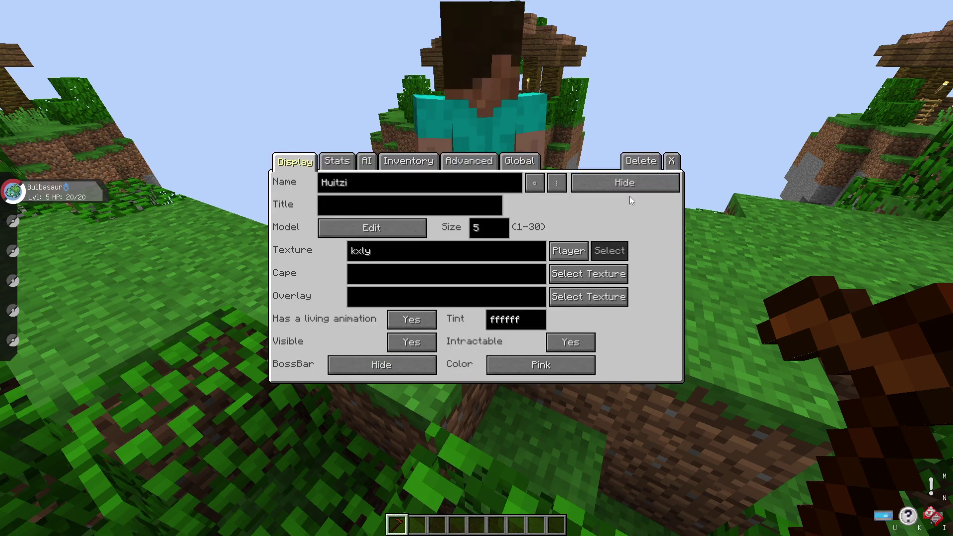
{"action": "left_click", "coordinate": [679, 163]}
Step: Walk around the NPC to examine its skin and facing direction
{"action": "scroll", "coordinate": [477, 268], "scroll_direction": "down", "scroll_amount": 1}
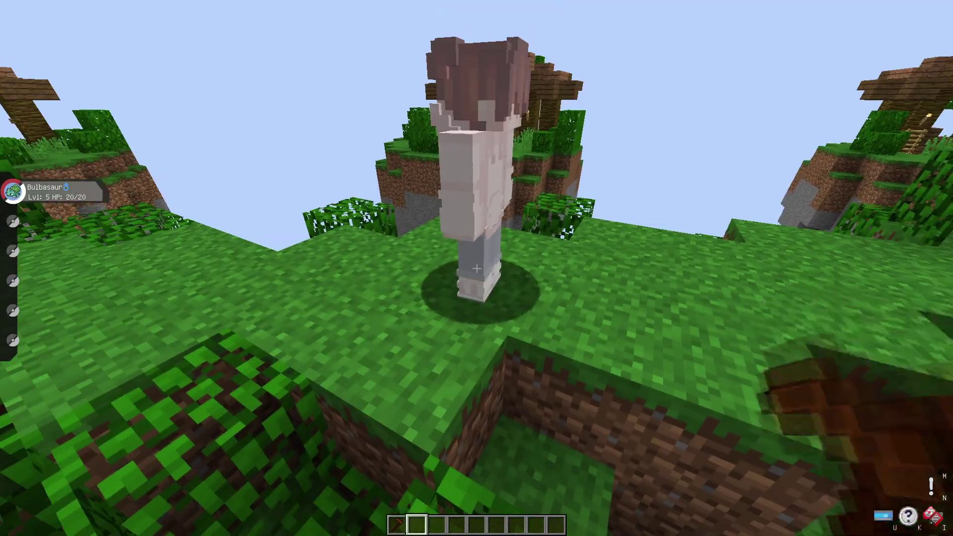
{"action": "key", "text": "a"}
{"action": "key", "text": "w"}
{"action": "key", "text": "a"}
{"action": "key", "text": "s"}
{"action": "key", "text": "1"}
{"action": "key", "text": "w"}
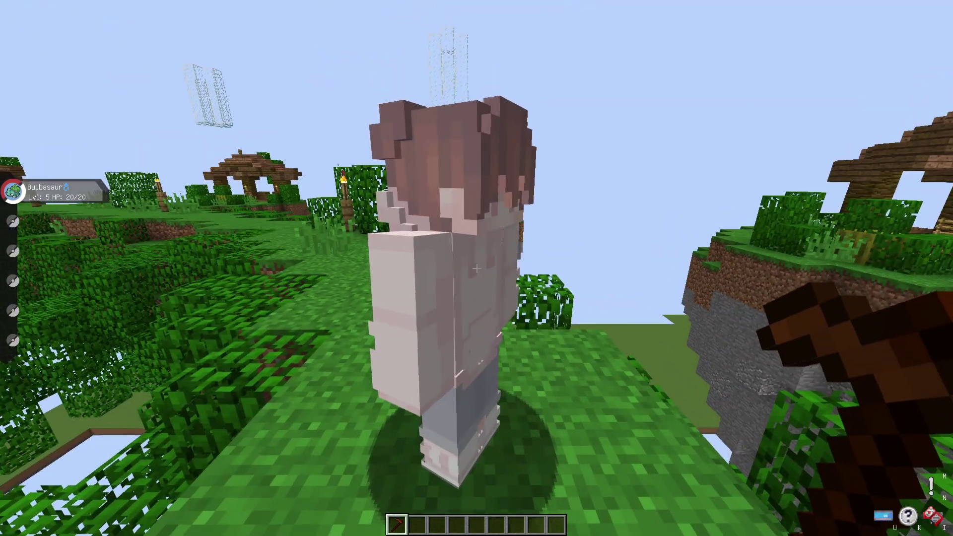
Step: Set the NPC's movement rotation to Manual and enter a rotation angle
{"action": "right_click", "coordinate": [477, 269]}
{"action": "left_click", "coordinate": [468, 164]}
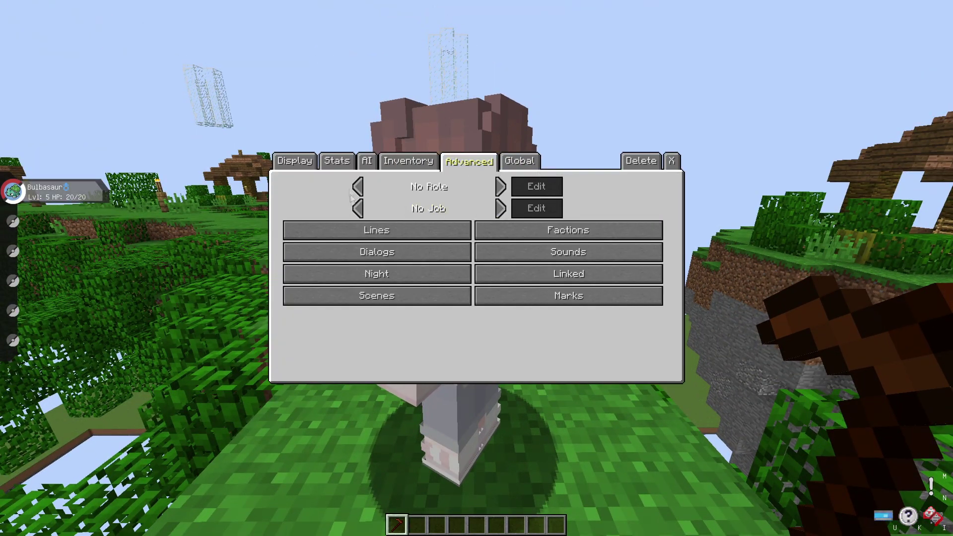
{"action": "left_click", "coordinate": [367, 160]}
{"action": "left_click", "coordinate": [378, 335]}
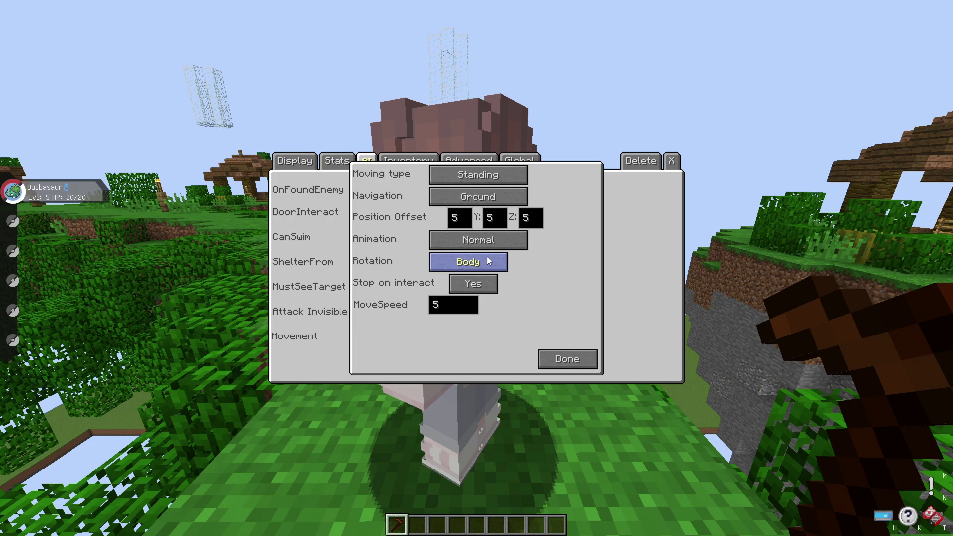
{"action": "left_click", "coordinate": [488, 259]}
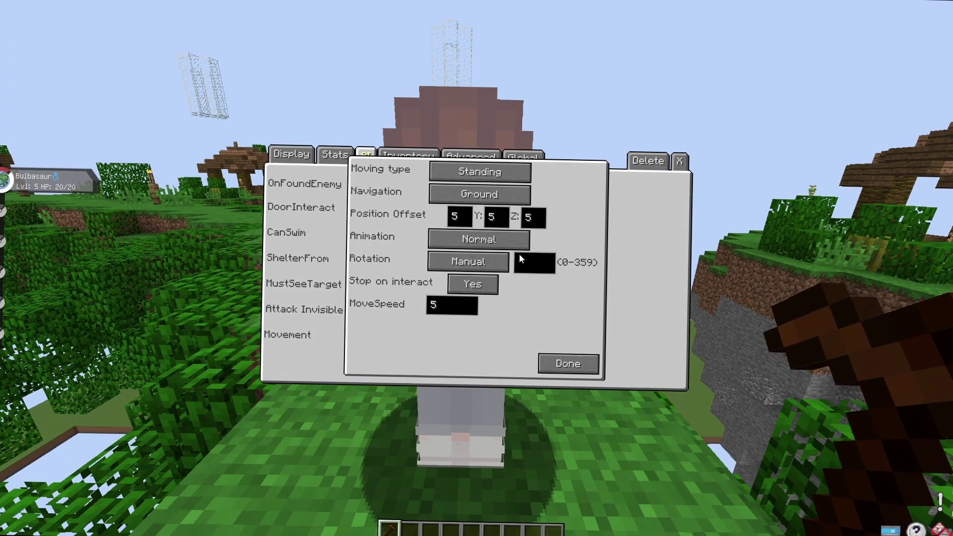
{"action": "type", "text": "90"}
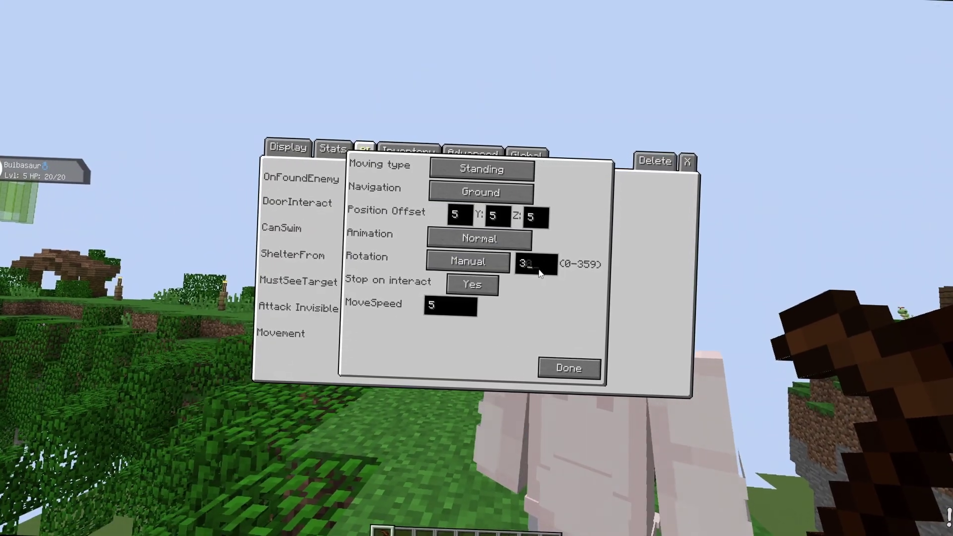
{"action": "key", "text": "Escape"}
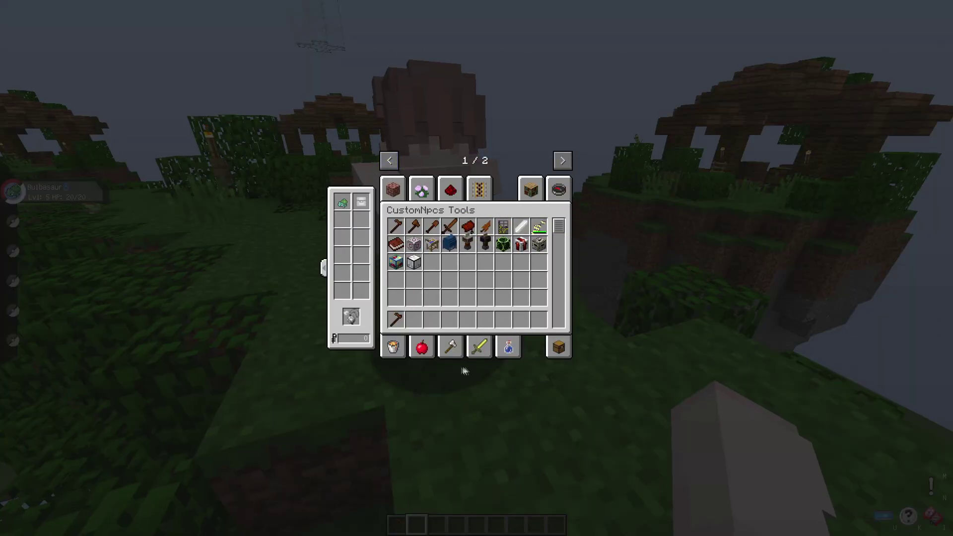
Step: Place a diamond sword in the second hotbar slot and reselect the Npc Wand
{"action": "left_click", "coordinate": [474, 348]}
{"action": "left_click", "coordinate": [482, 229]}
{"action": "left_click", "coordinate": [416, 320]}
{"action": "key", "text": "e"}
{"action": "scroll", "coordinate": [477, 268], "scroll_direction": "up", "scroll_amount": 1}
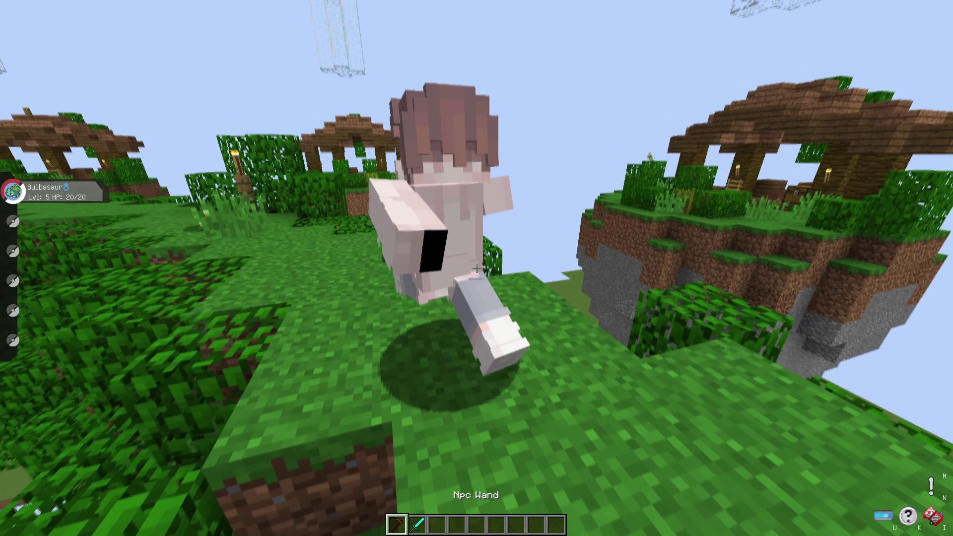
{"action": "key", "text": "w"}
{"action": "key", "text": "c"}
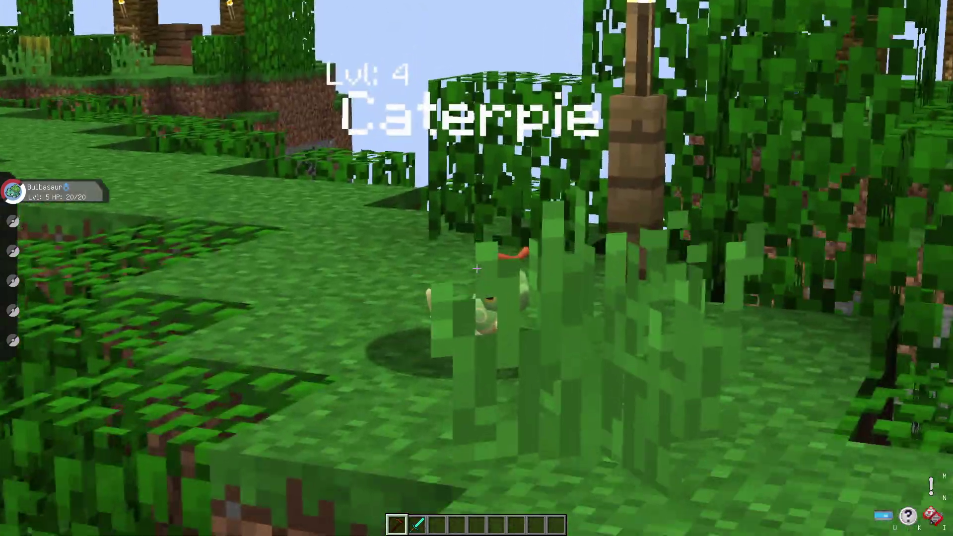
Step: Enable the Jappa+Textures+Backport resource pack for 1.12 and return to the world with the second hotbar slot selected
{"action": "key", "text": "2"}
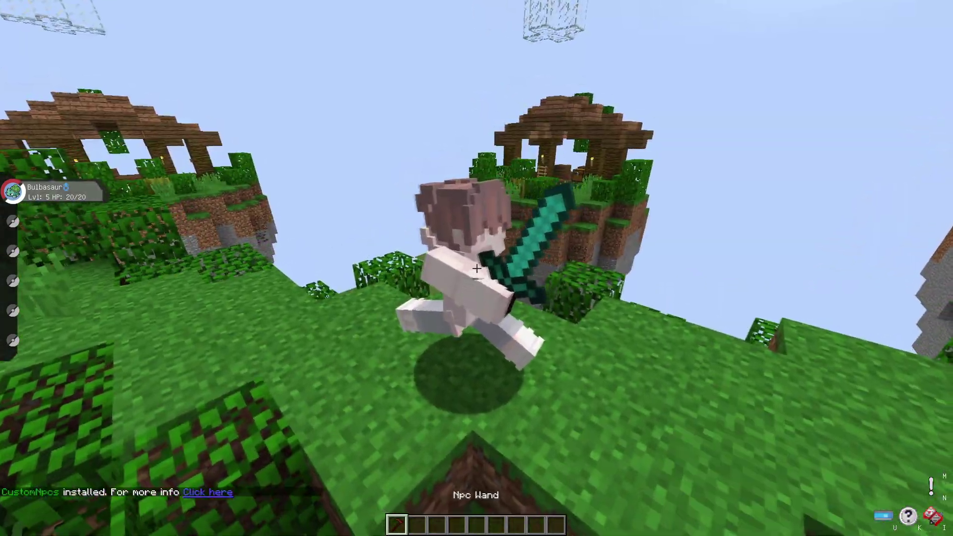
{"action": "key", "text": "w"}
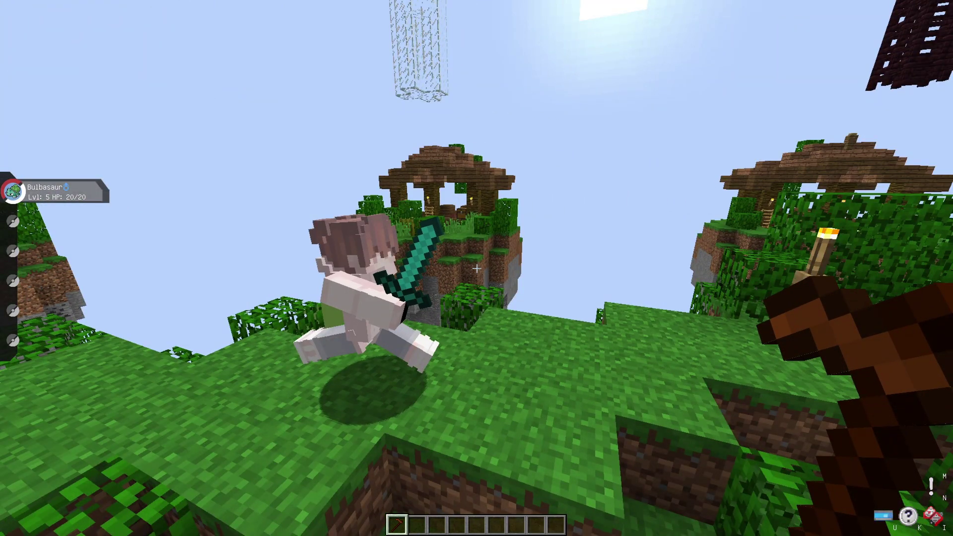
{"action": "key", "text": "2"}
{"action": "key", "text": "Escape"}
{"action": "left_click", "coordinate": [462, 226]}
{"action": "left_click", "coordinate": [445, 218]}
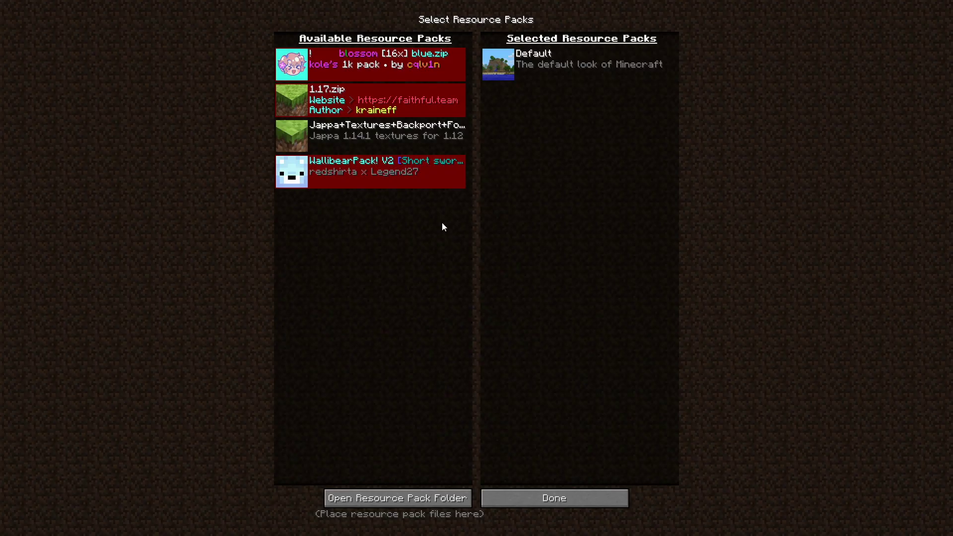
{"action": "left_click", "coordinate": [292, 142]}
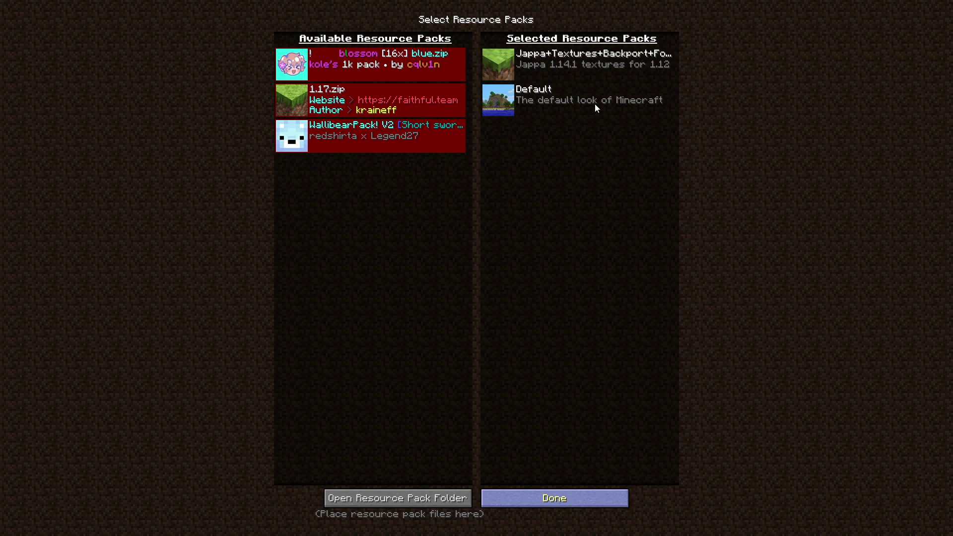
{"action": "key", "text": "Escape"}
{"action": "key", "text": "Escape"}
{"action": "key", "text": "Escape"}
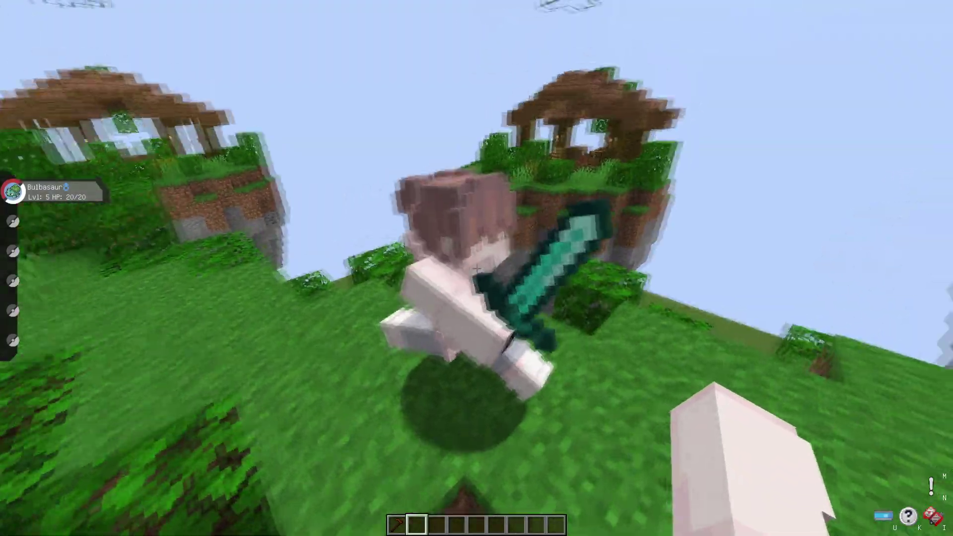
Step: Get the wooden axe for region selection with a chat command
{"action": "key", "text": "w"}
{"action": "key", "text": "a"}
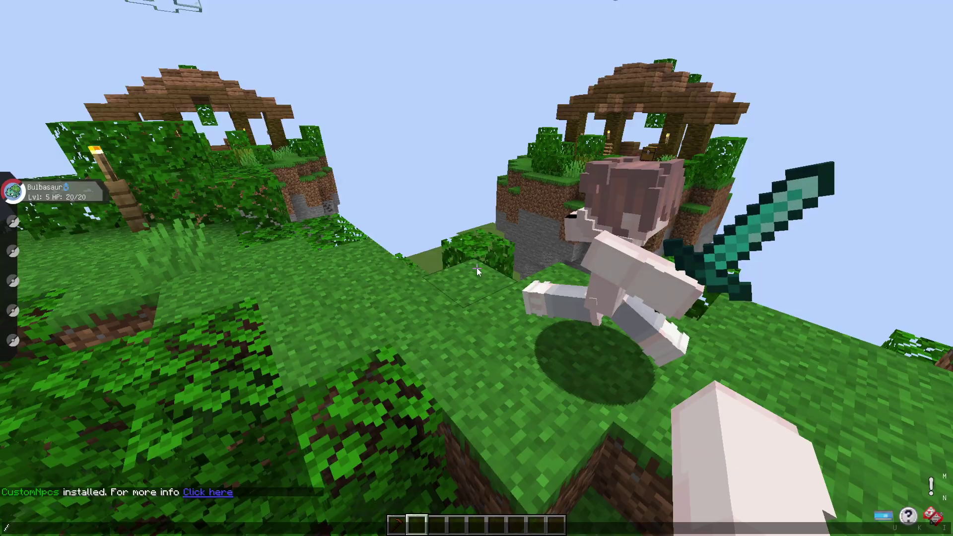
{"action": "type", "text": "d"}
{"action": "key", "text": "Return"}
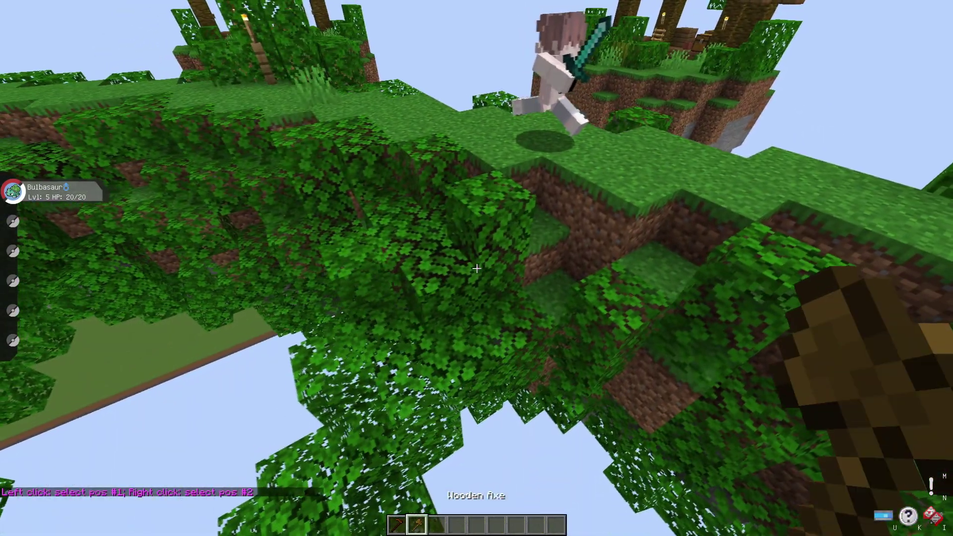
Step: Copy grass and leaf blocks from the island into the hotbar and place several leaf blocks outward from its edge
{"action": "middle_click", "coordinate": [476, 268]}
{"action": "middle_click", "coordinate": [477, 268]}
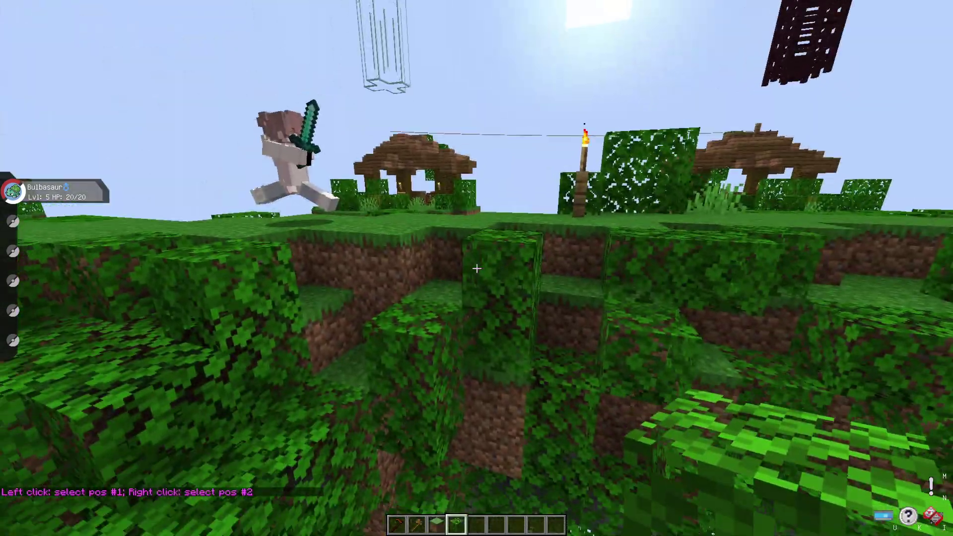
{"action": "right_click", "coordinate": [477, 268]}
{"action": "right_click", "coordinate": [477, 268]}
{"action": "right_click", "coordinate": [476, 268]}
{"action": "scroll", "coordinate": [477, 268], "scroll_direction": "up", "scroll_amount": 1}
{"action": "scroll", "coordinate": [477, 268], "scroll_direction": "down", "scroll_amount": 1}
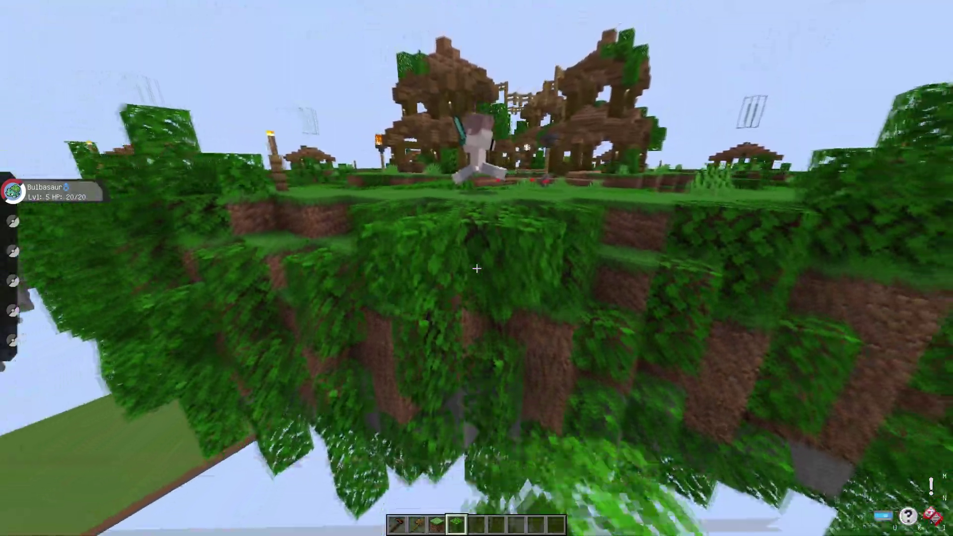
{"action": "right_click", "coordinate": [477, 268]}
{"action": "right_click", "coordinate": [477, 268]}
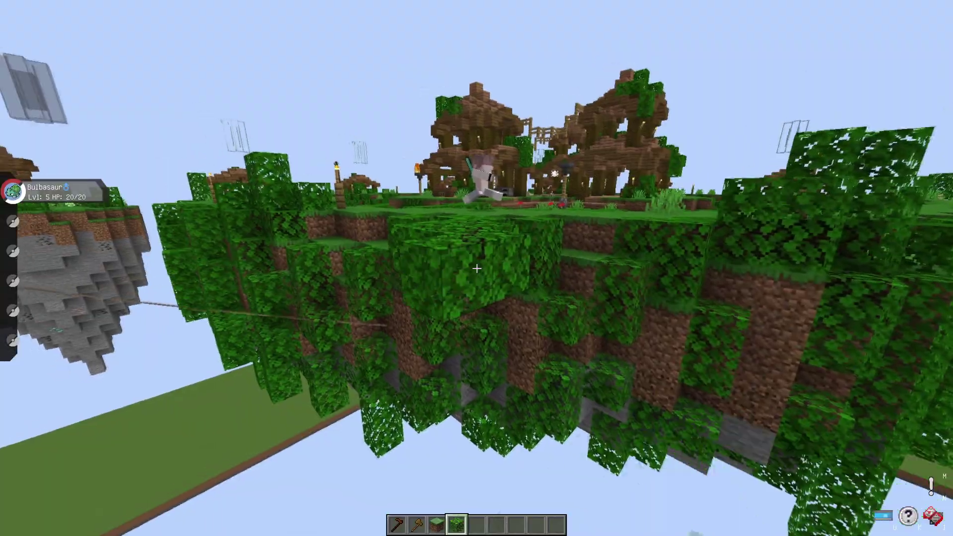
{"action": "right_click", "coordinate": [477, 268]}
Step: Mark two opposite corners of a region around the NPC with the wooden axe, at (31, 106, -17) and (20, 106, -5)
{"action": "scroll", "coordinate": [476, 268], "scroll_direction": "up", "scroll_amount": 2}
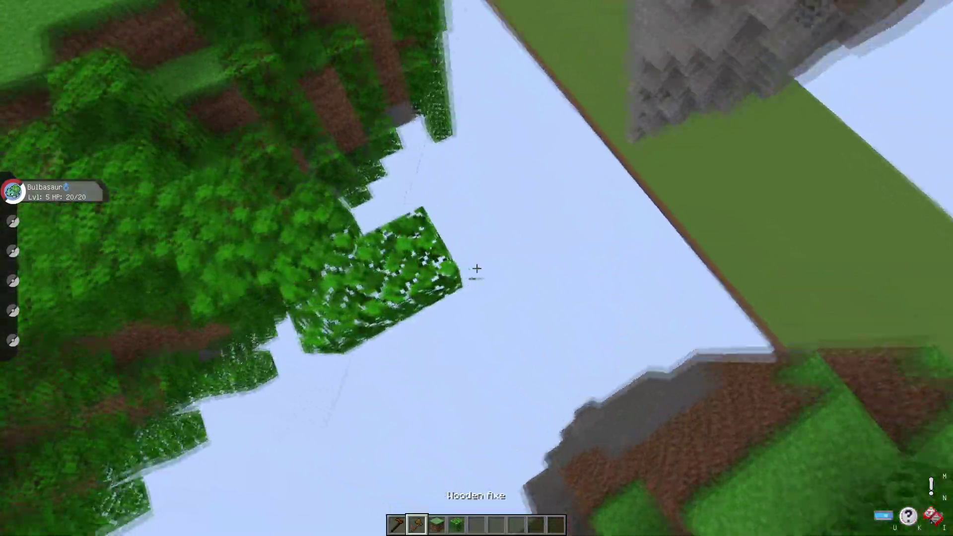
{"action": "left_click", "coordinate": [477, 268]}
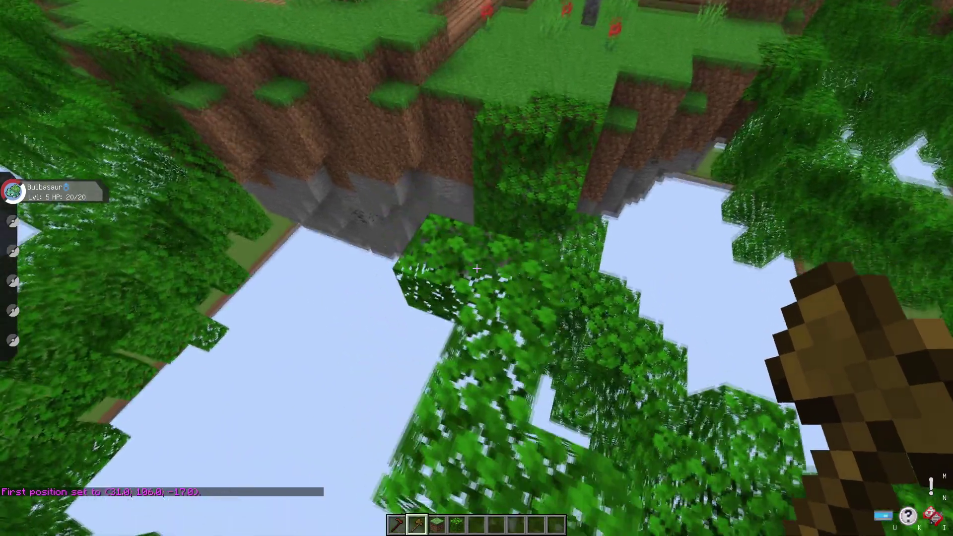
{"action": "right_click", "coordinate": [476, 268]}
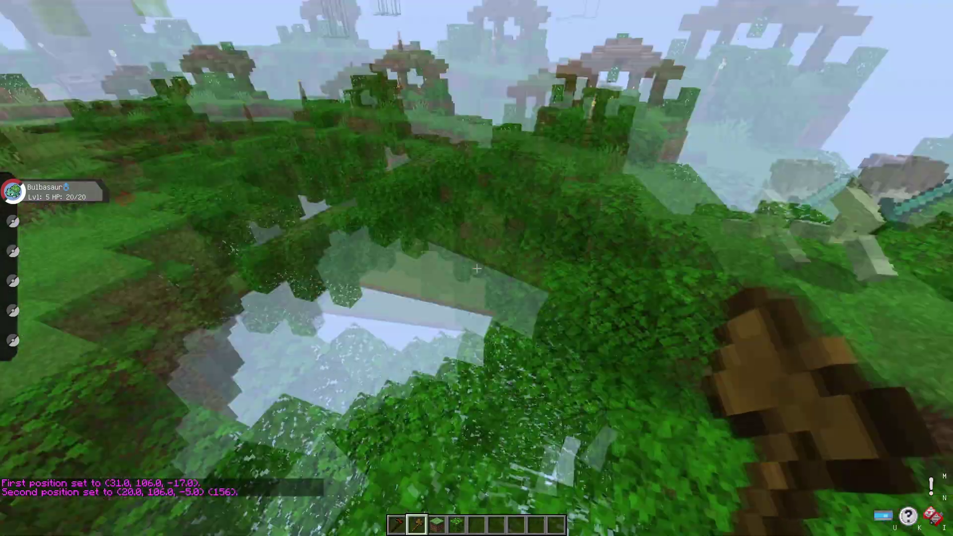
Step: Set the biome of the selected region to jungle with //setbiome jungle and switch to an empty hotbar slot
{"action": "type", "text": "//set"}
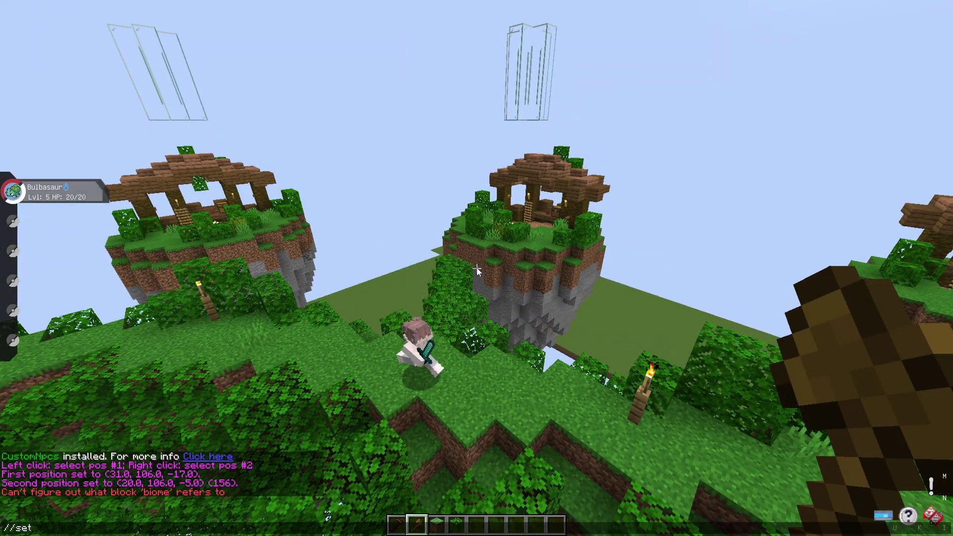
{"action": "type", "text": "biome jungle"}
{"action": "key", "text": "Return"}
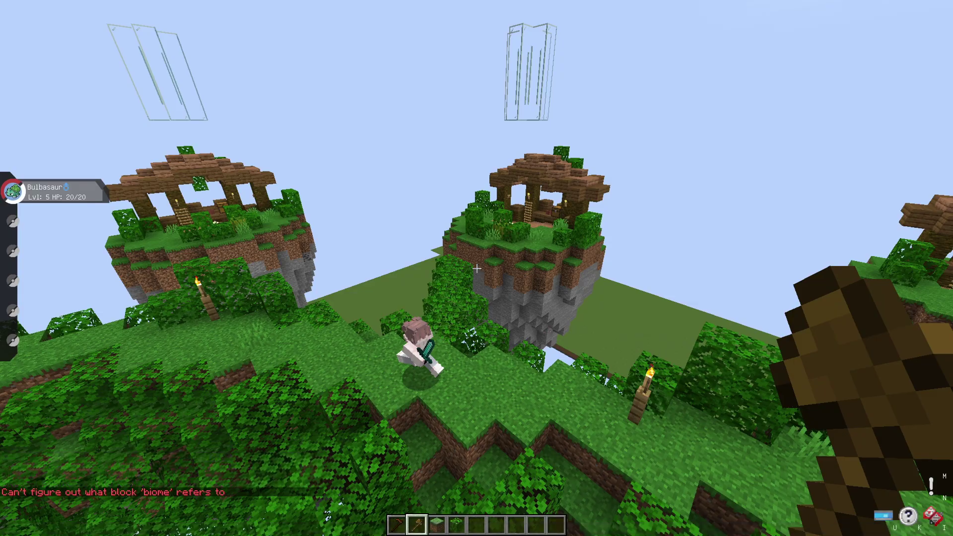
{"action": "scroll", "coordinate": [477, 268], "scroll_direction": "down", "scroll_amount": 3}
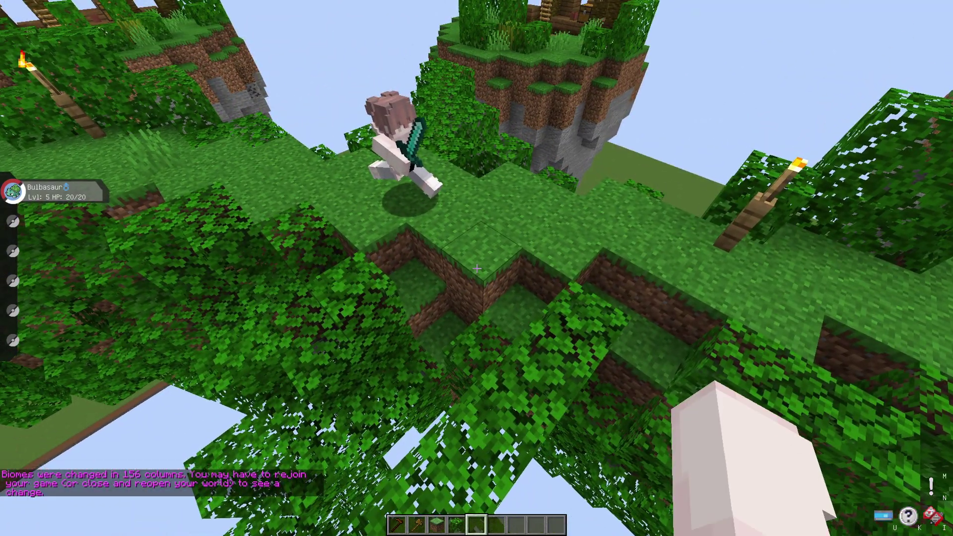
Step: Fly to a spot facing the NPC with a hut behind it and lower the FOV to its minimum
{"action": "key", "text": "Escape"}
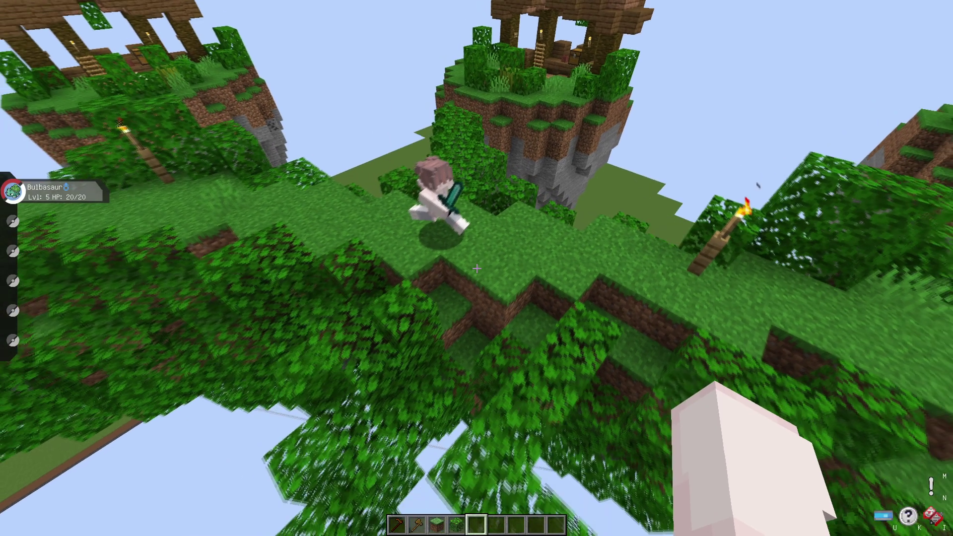
{"action": "key", "text": "w"}
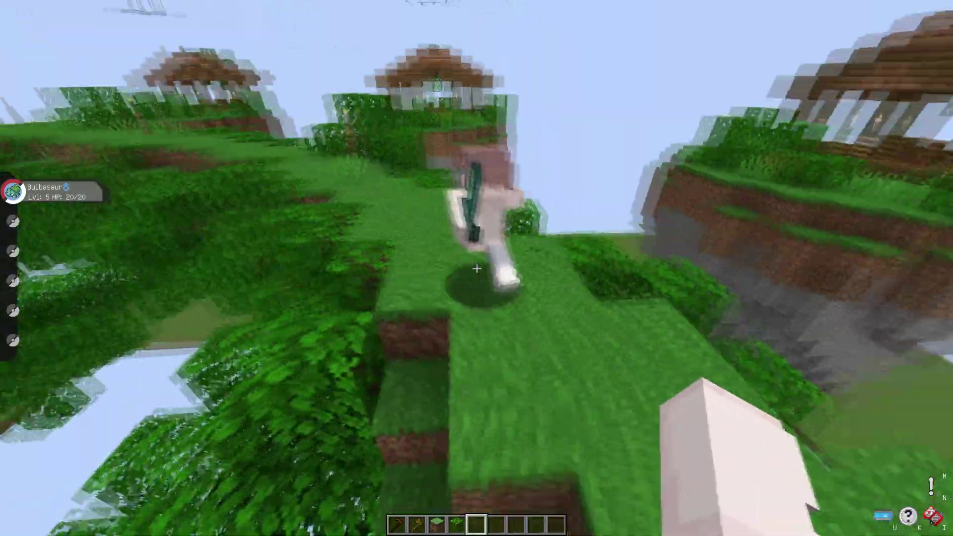
{"action": "key", "text": "space"}
{"action": "key", "text": "w"}
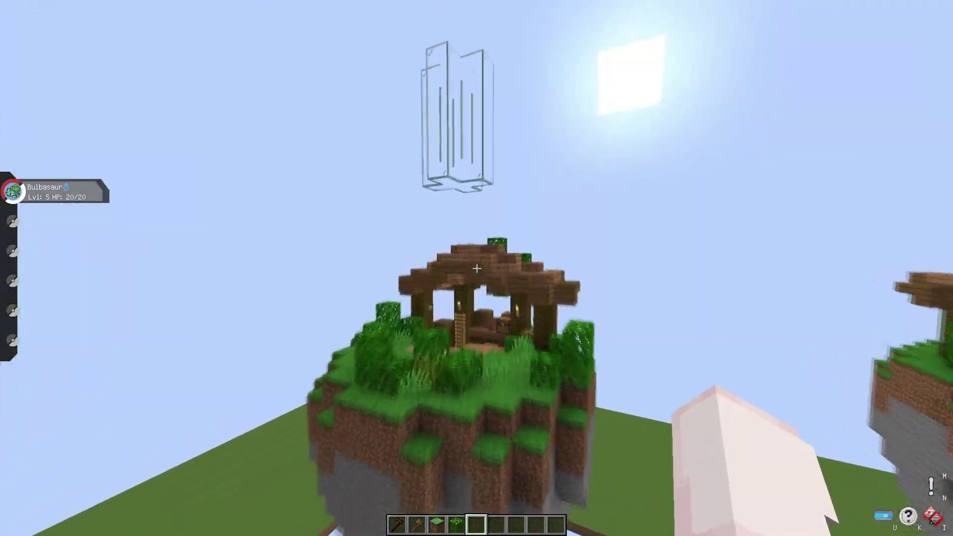
{"action": "left_click", "coordinate": [477, 268]}
{"action": "left_click", "coordinate": [477, 268]}
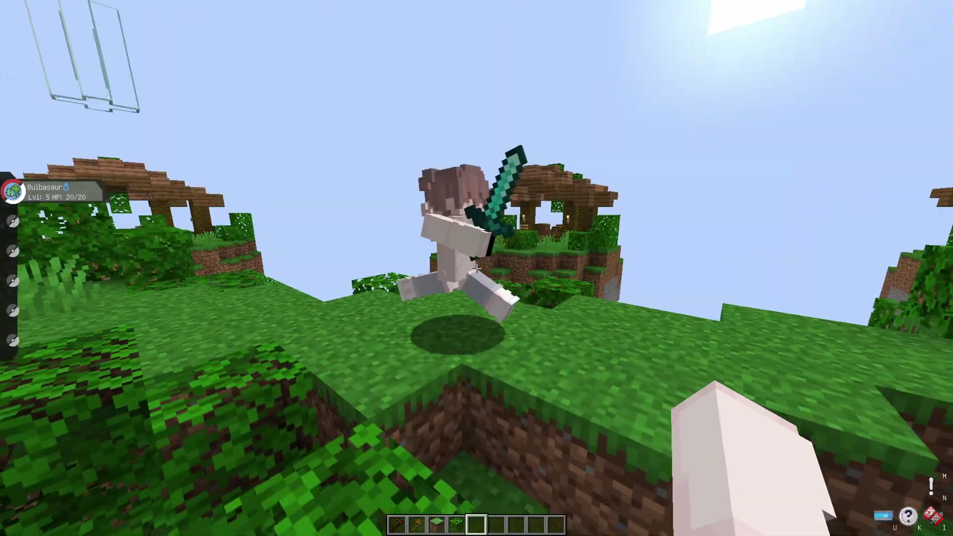
{"action": "key", "text": "Escape"}
{"action": "left_click", "coordinate": [404, 226]}
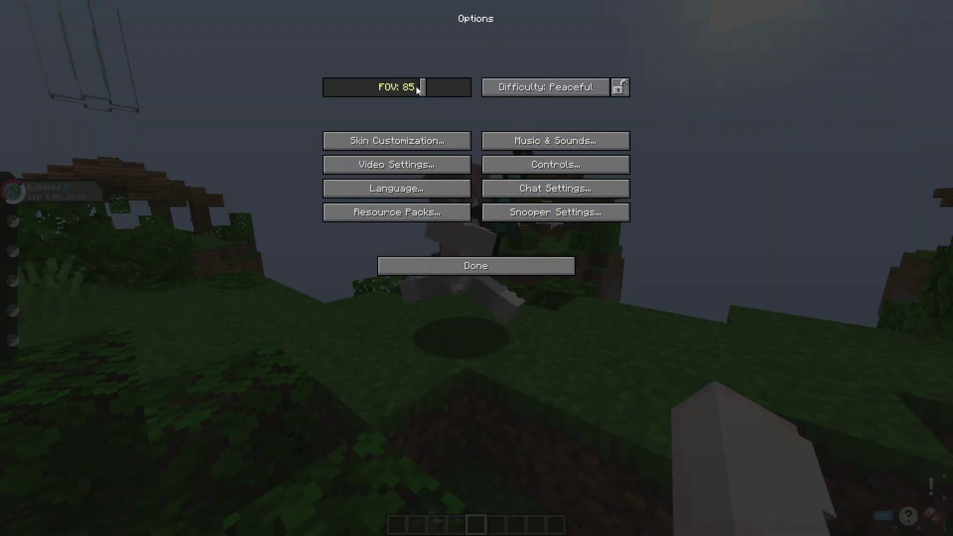
{"action": "left_click_drag", "start_coordinate": [417, 89], "coordinate": [248, 76]}
{"action": "key", "text": "Escape"}
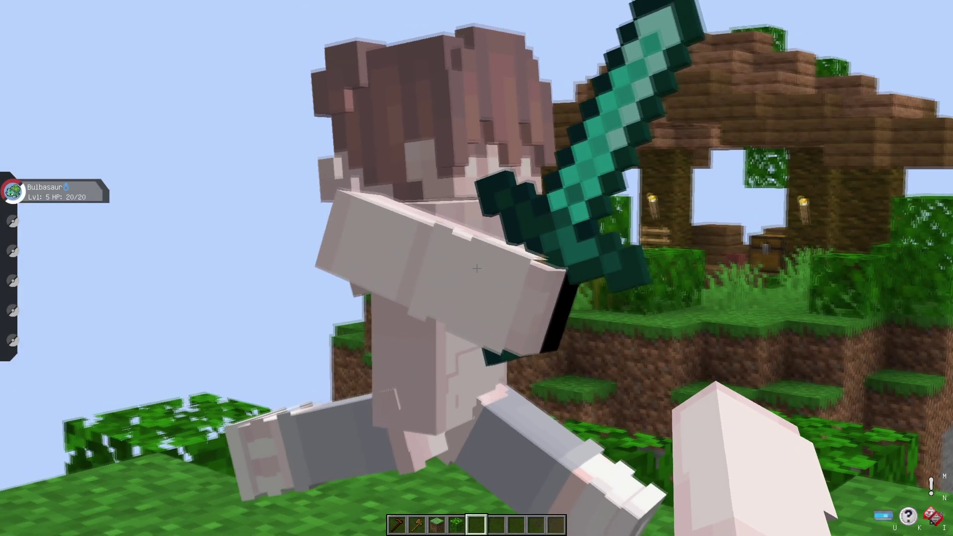
Step: Hide the game interface and frame the NPC from a low angle with the wooden hut behind it
{"action": "key", "text": "F1"}
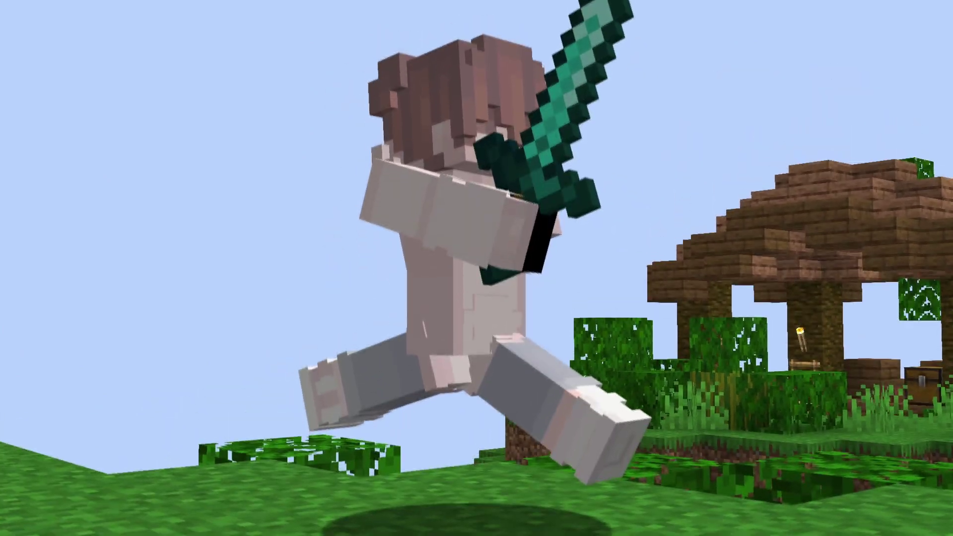
{"action": "key", "text": "w"}
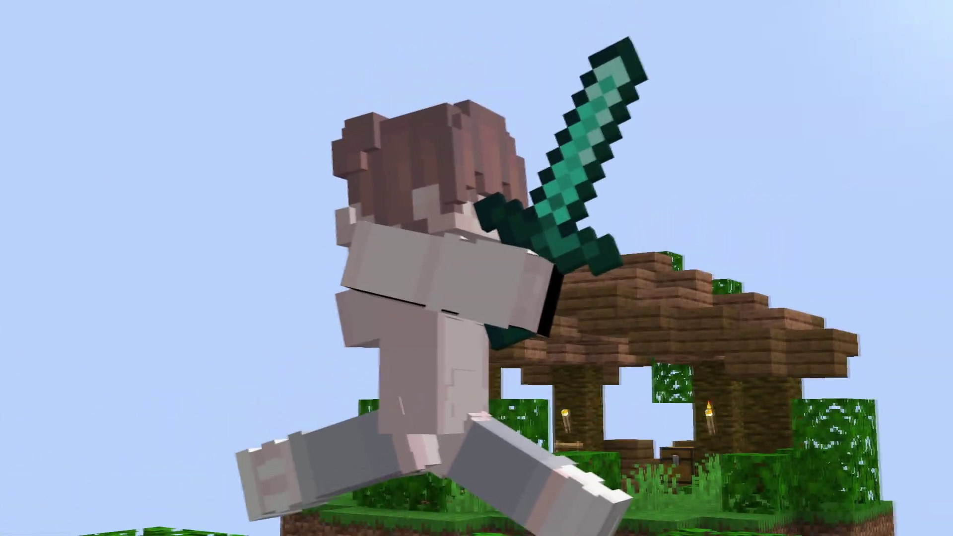
{"action": "key", "text": "s"}
{"action": "key", "text": "a"}
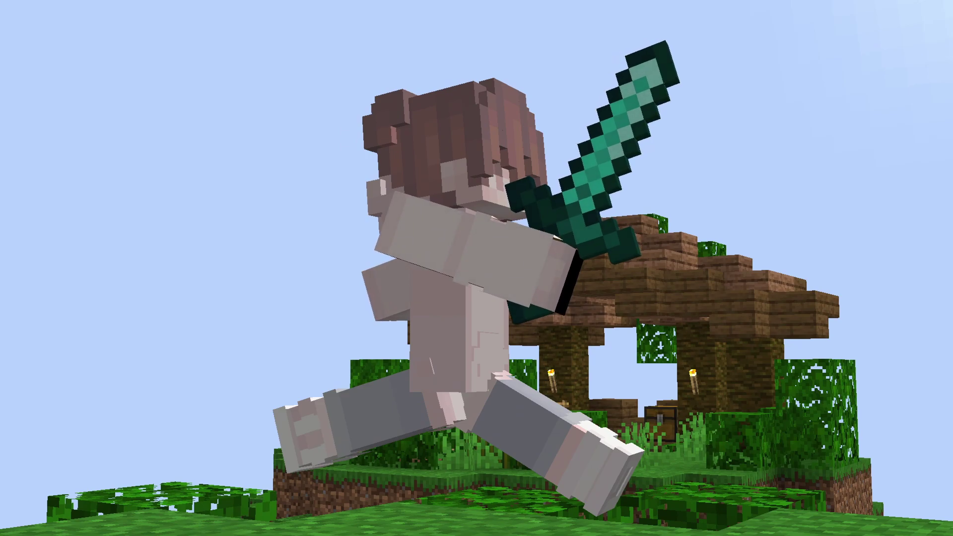
Step: Switch the game mode with /gamemode 1
{"action": "type", "text": "/gam"}
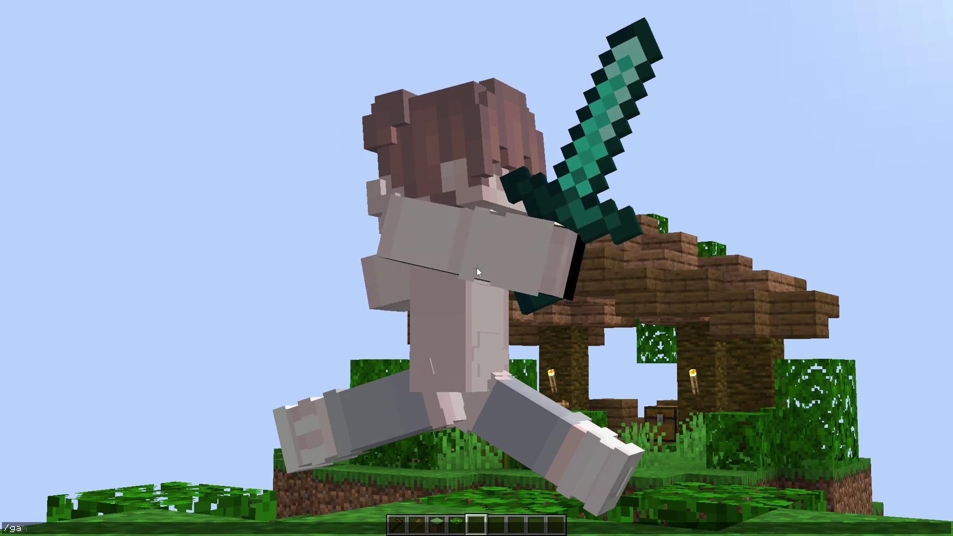
{"action": "type", "text": "emode 1"}
{"action": "key", "text": "Return"}
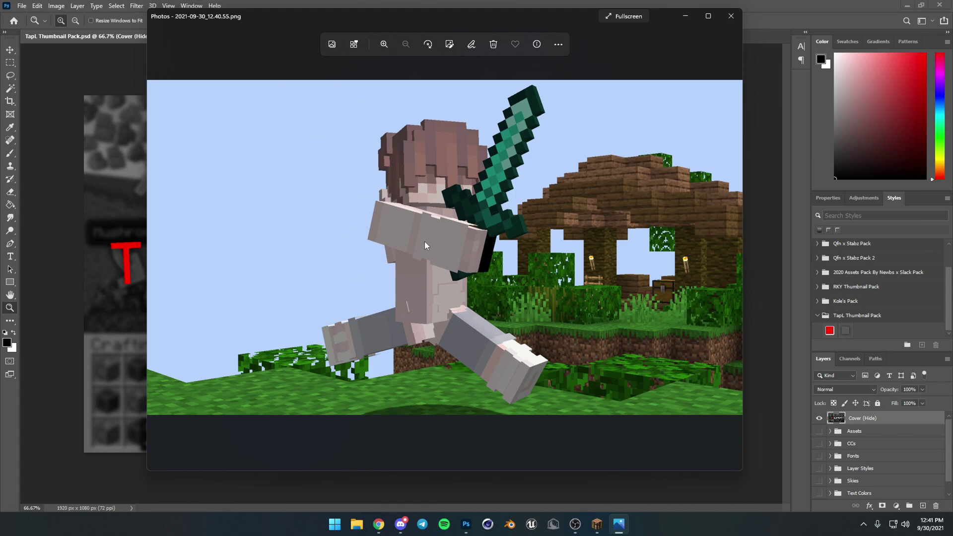
Step: Copy the NPC screenshot from Photos and create a new 1920 x 1080 px document at 72 ppi in Photoshop
{"action": "right_click", "coordinate": [379, 240]}
{"action": "left_click", "coordinate": [405, 294]}
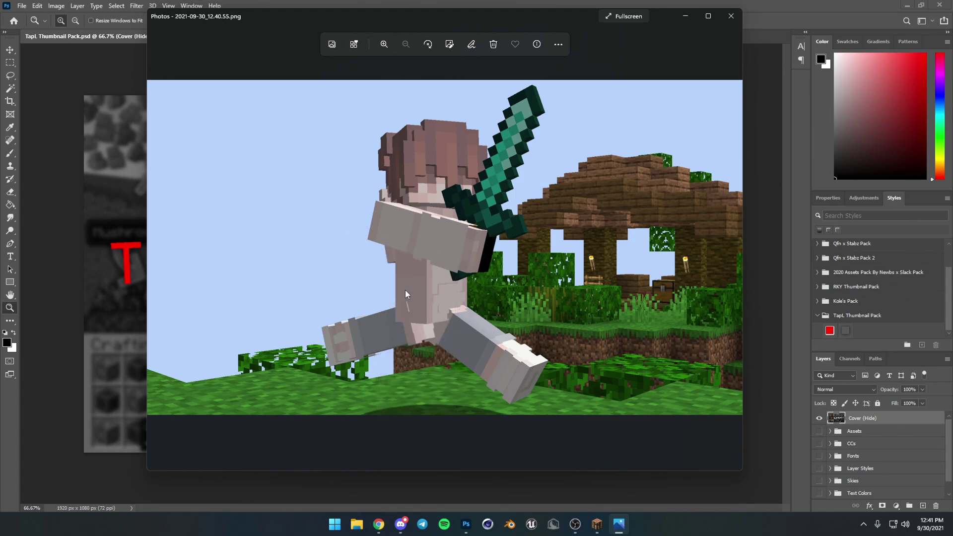
{"action": "left_click", "coordinate": [22, 6]}
{"action": "left_click", "coordinate": [32, 17]}
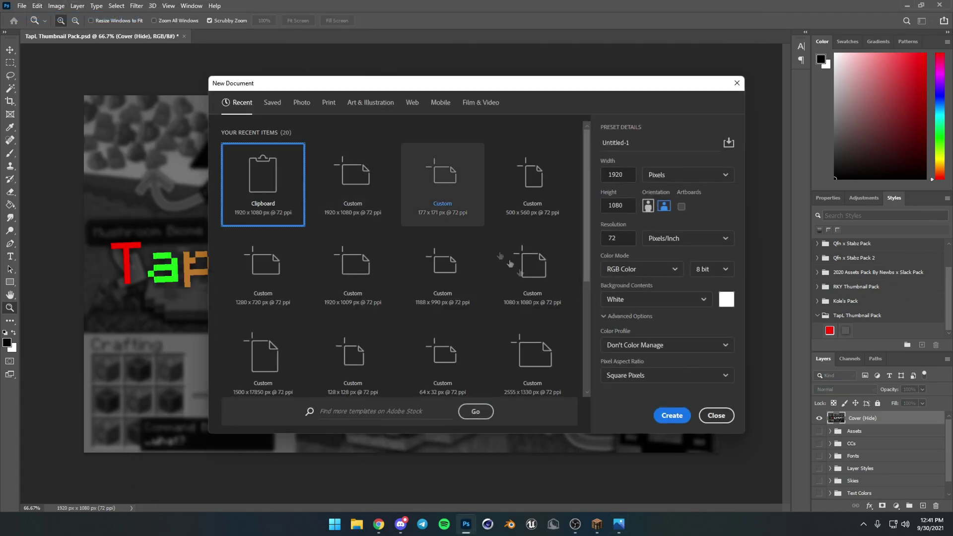
{"action": "left_click", "coordinate": [673, 416]}
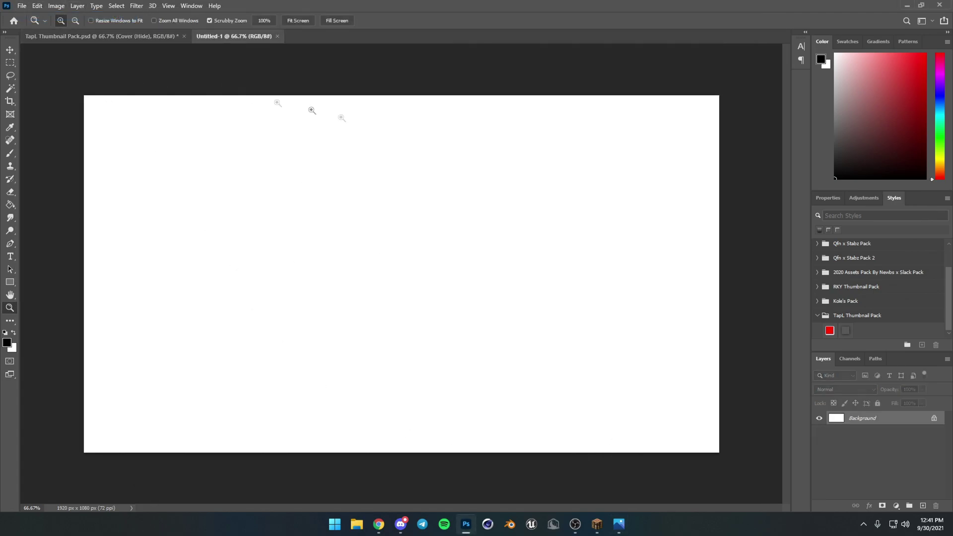
Step: Paste the screenshot into the new document and delete the white Background layer
{"action": "key", "text": "ctrl+v"}
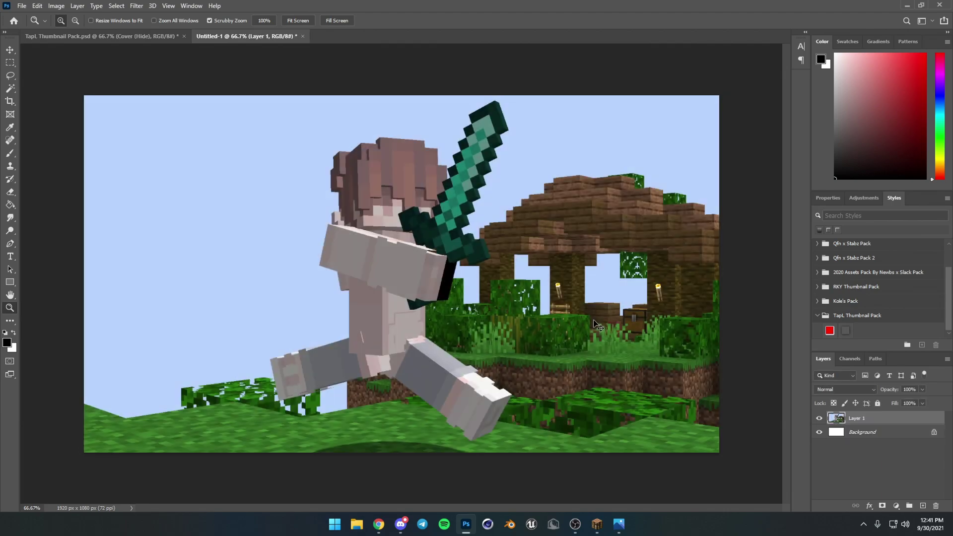
{"action": "left_click", "coordinate": [858, 436]}
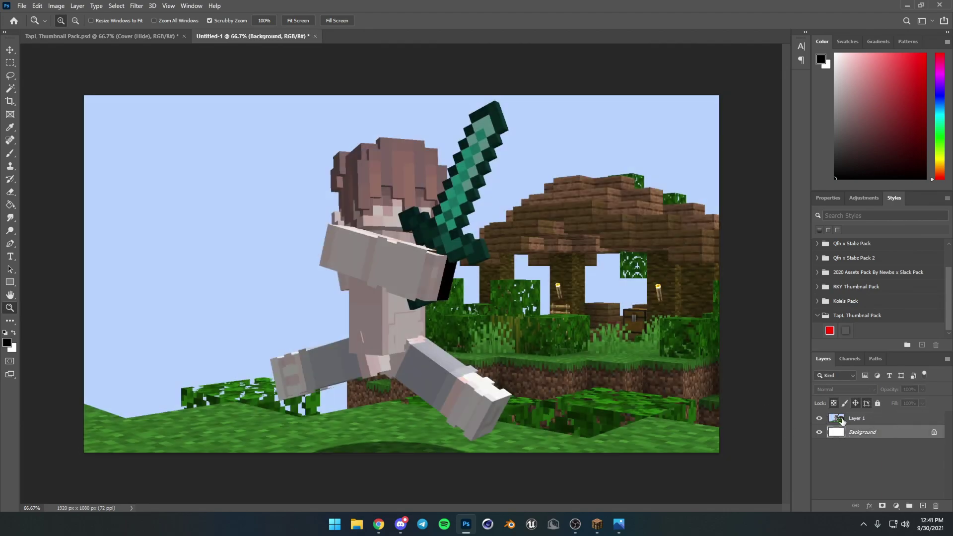
{"action": "key", "text": "Delete"}
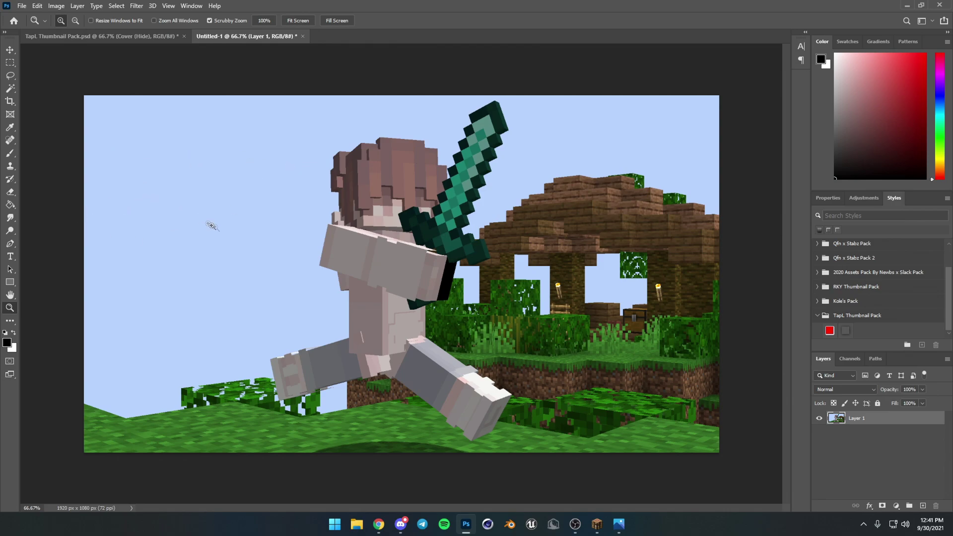
Step: Select the NPC on Layer 1 using the Object Selection tool in Lasso mode
{"action": "left_click", "coordinate": [10, 88]}
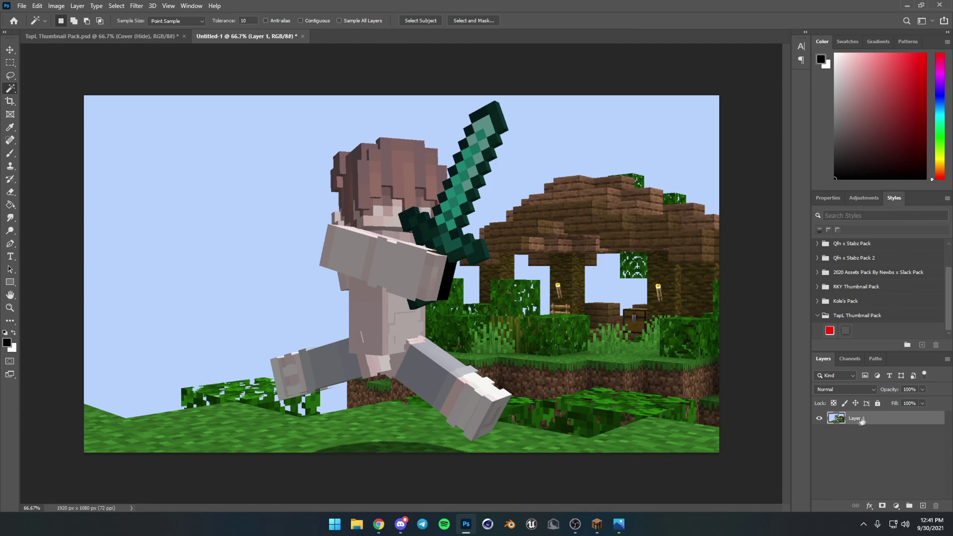
{"action": "right_click", "coordinate": [8, 89]}
{"action": "left_click", "coordinate": [35, 90]}
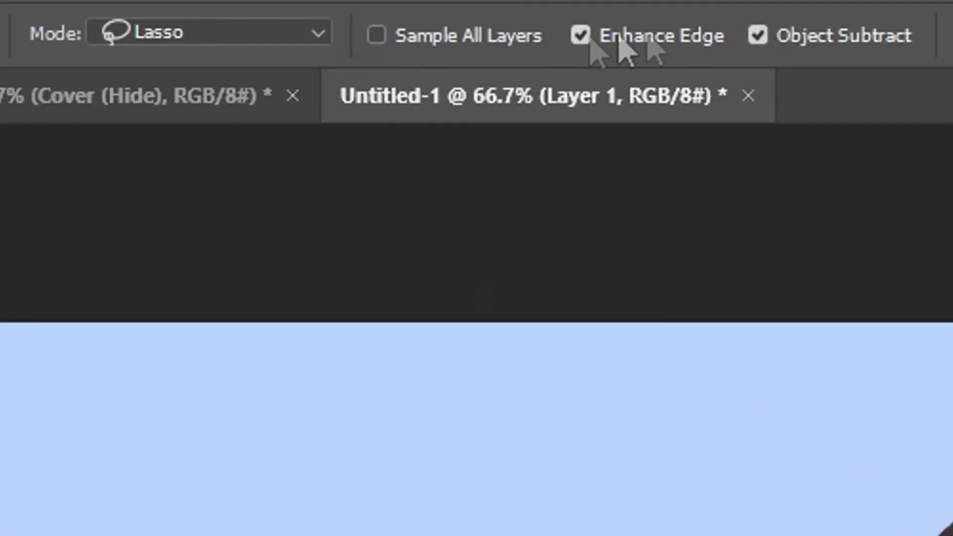
{"action": "left_click", "coordinate": [298, 34]}
{"action": "left_click", "coordinate": [298, 33]}
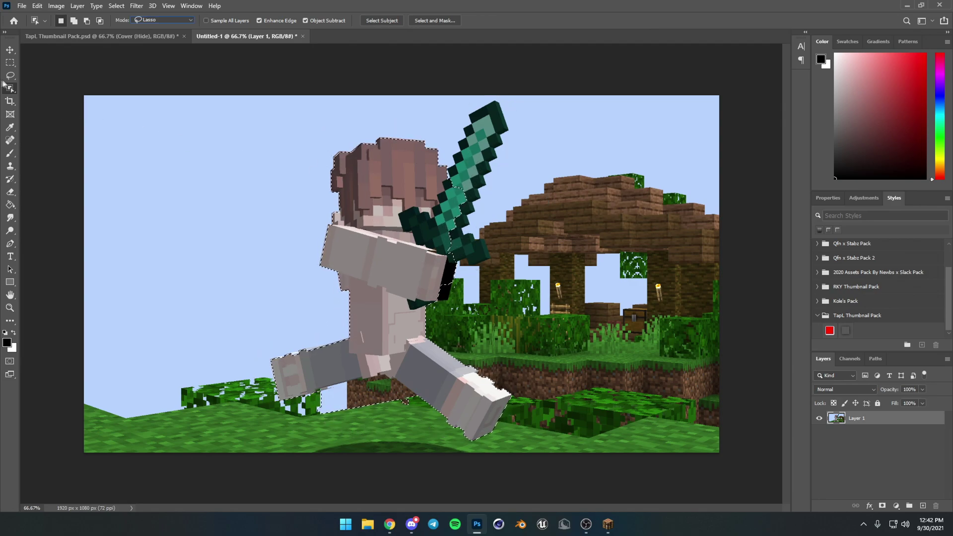
Step: Subtract the sky, dirt and grass between the NPC's legs from the selection with the Magic Wand
{"action": "right_click", "coordinate": [8, 85]}
{"action": "left_click", "coordinate": [33, 109]}
{"action": "key", "text": "z"}
{"action": "left_click_drag", "start_coordinate": [325, 376], "coordinate": [373, 375]}
{"action": "scroll", "coordinate": [408, 388], "scroll_direction": "down", "scroll_amount": 2}
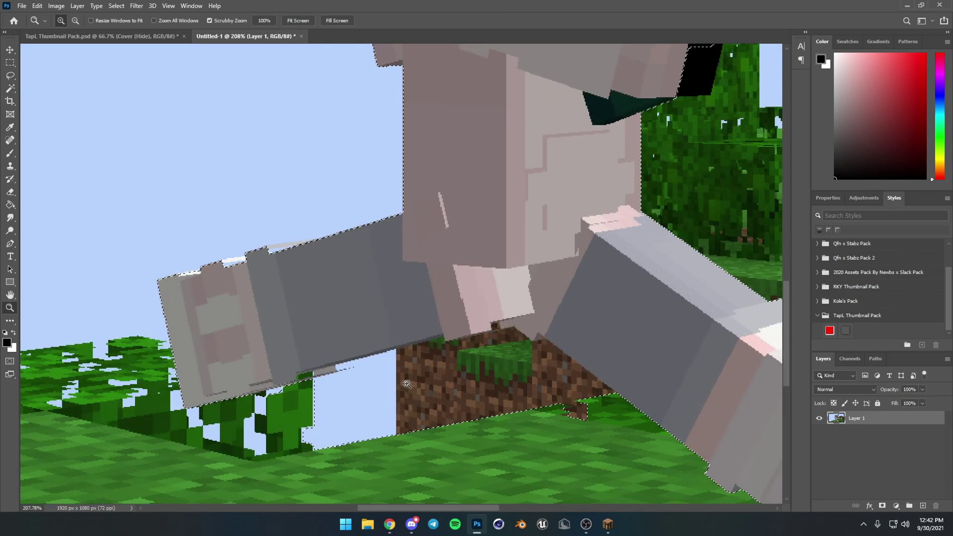
{"action": "key", "text": "w"}
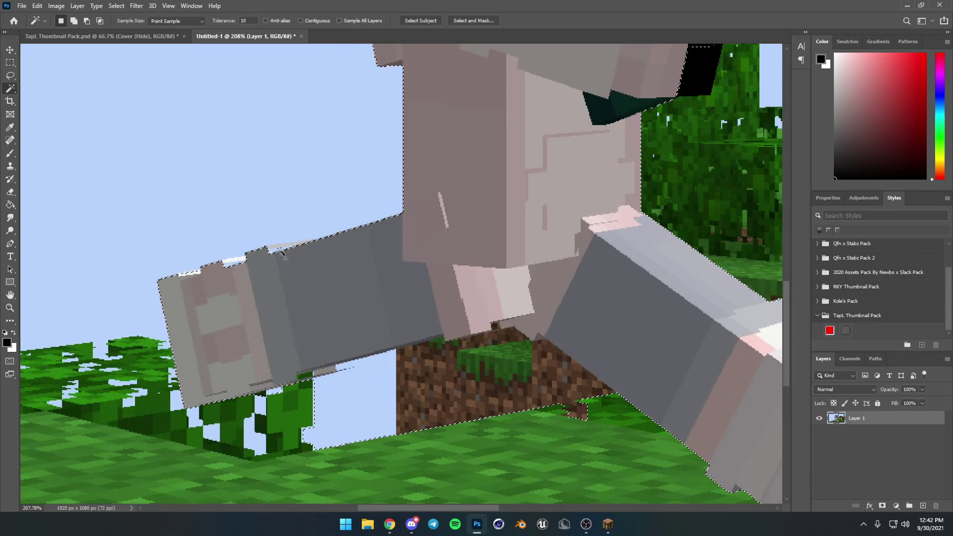
{"action": "left_click", "coordinate": [486, 384], "text": "alt"}
{"action": "left_click", "coordinate": [480, 403], "text": "alt"}
{"action": "left_click", "coordinate": [480, 371], "text": "alt"}
{"action": "left_click", "coordinate": [510, 389], "text": "alt"}
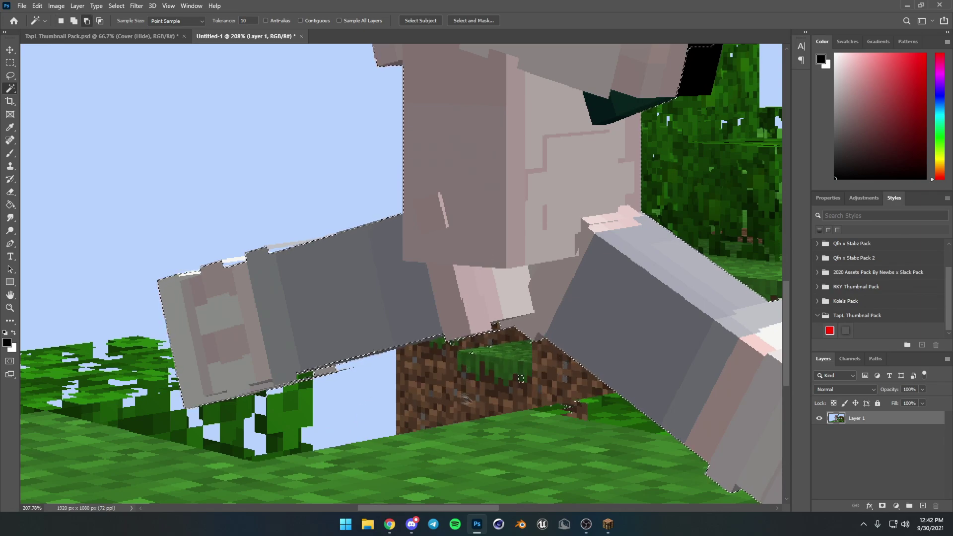
{"action": "left_click", "coordinate": [520, 381], "text": "alt"}
{"action": "scroll", "coordinate": [519, 382], "scroll_direction": "down", "scroll_amount": 1}
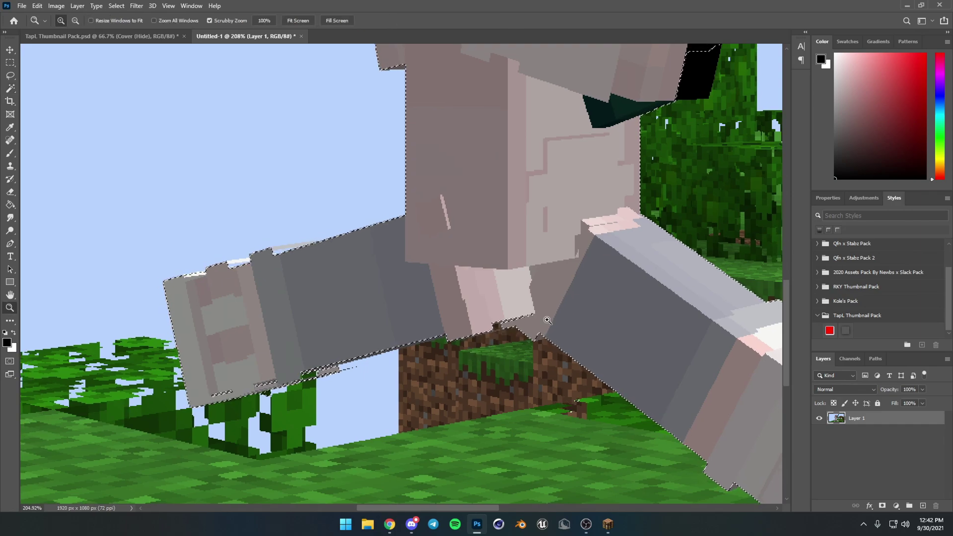
Step: Enable Contiguous for the Magic Wand and add the missing parts of the sword to the NPC selection
{"action": "left_click", "coordinate": [300, 21]}
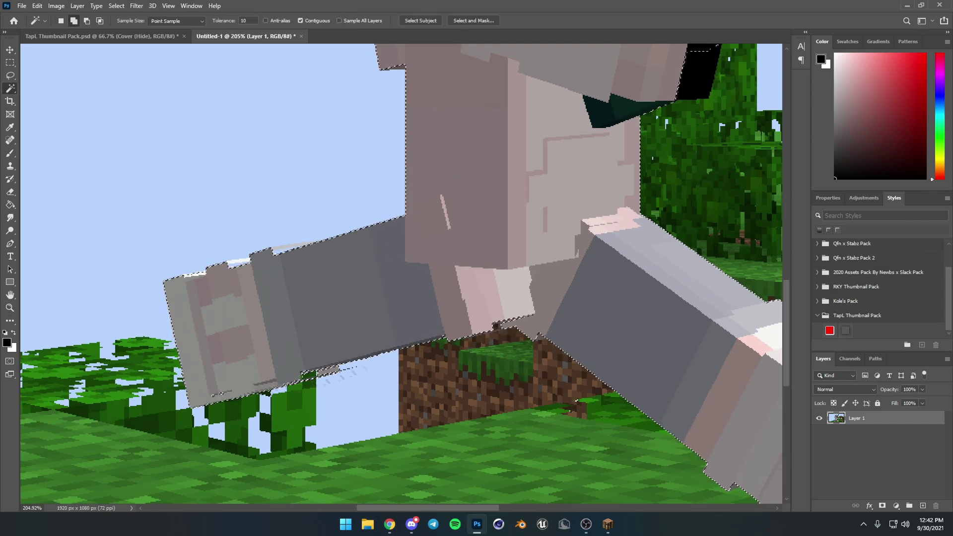
{"action": "scroll", "coordinate": [331, 368], "scroll_direction": "down", "scroll_amount": 10}
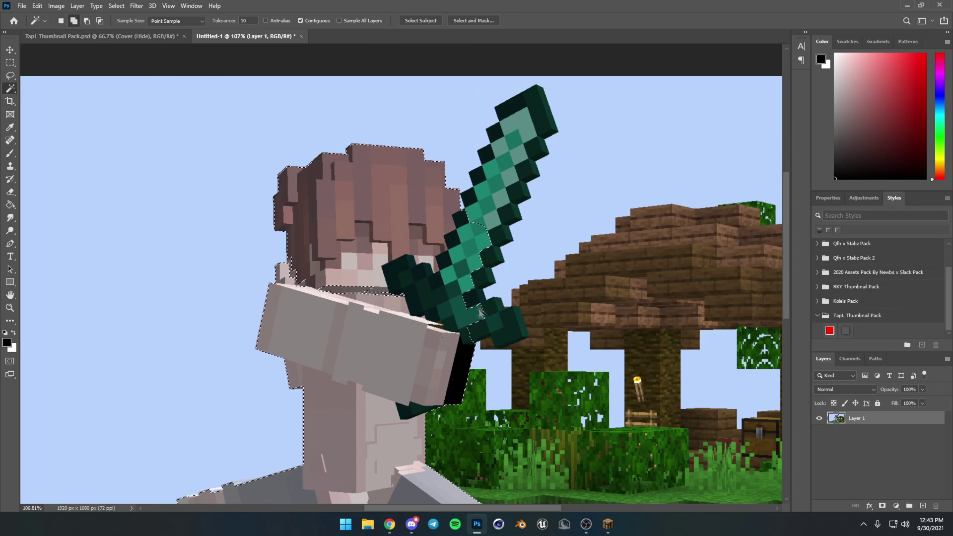
{"action": "left_click", "coordinate": [480, 270], "text": "shift"}
{"action": "left_click", "coordinate": [495, 257], "text": "shift"}
{"action": "left_click", "coordinate": [507, 246], "text": "shift"}
{"action": "key", "text": "ctrl+z"}
{"action": "left_click", "coordinate": [503, 235], "text": "shift"}
{"action": "left_click", "coordinate": [512, 212], "text": "shift"}
{"action": "key", "text": "z"}
{"action": "left_click_drag", "start_coordinate": [530, 166], "coordinate": [506, 121]}
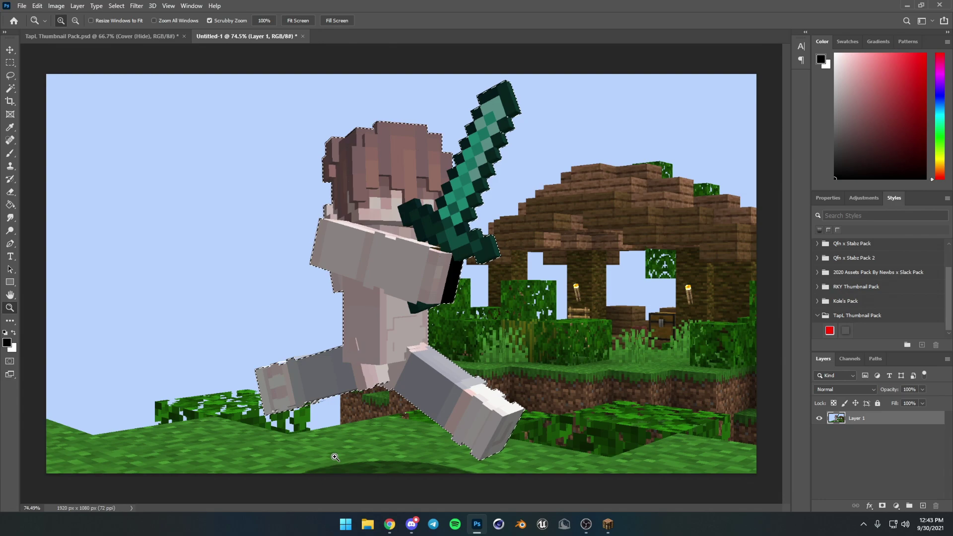
Step: Copy the selected NPC and sword to a new layer and check the cutout by toggling Layer 1's visibility
{"action": "key", "text": "ctrl+j"}
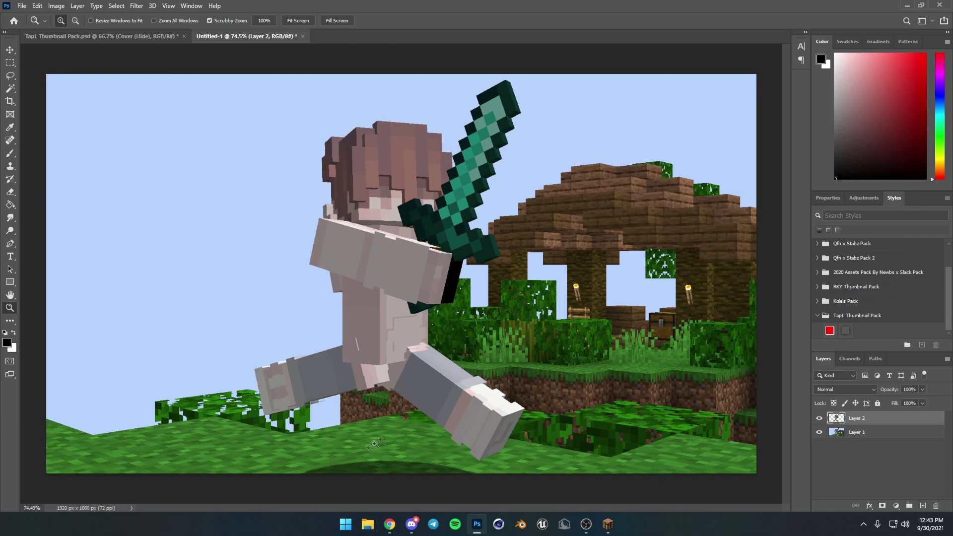
{"action": "left_click", "coordinate": [820, 433]}
{"action": "left_click", "coordinate": [820, 434]}
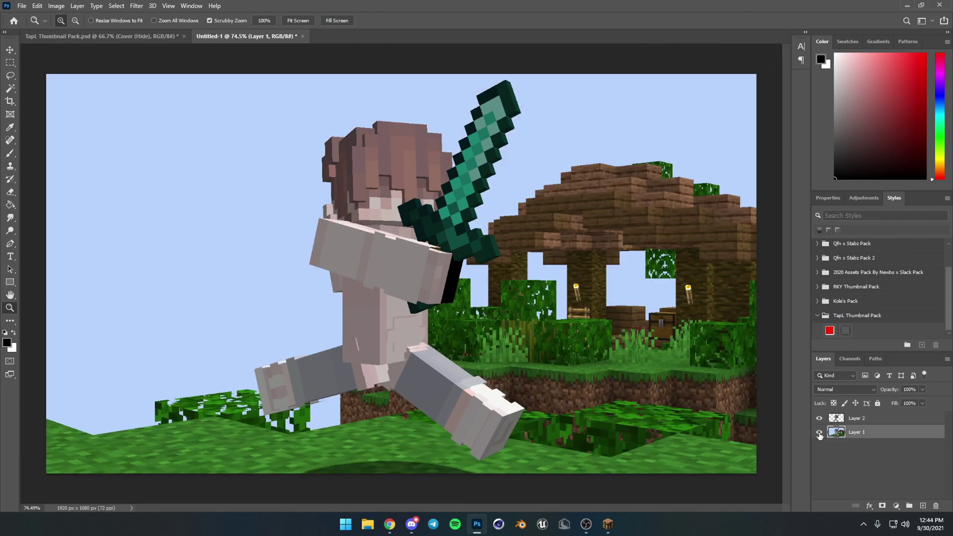
Step: Sample the skin colour beside the NPC's hand and fill the black end of the arm with it on Layer 2
{"action": "left_click_drag", "start_coordinate": [485, 288], "coordinate": [534, 288]}
{"action": "left_click_drag", "start_coordinate": [399, 247], "coordinate": [445, 249]}
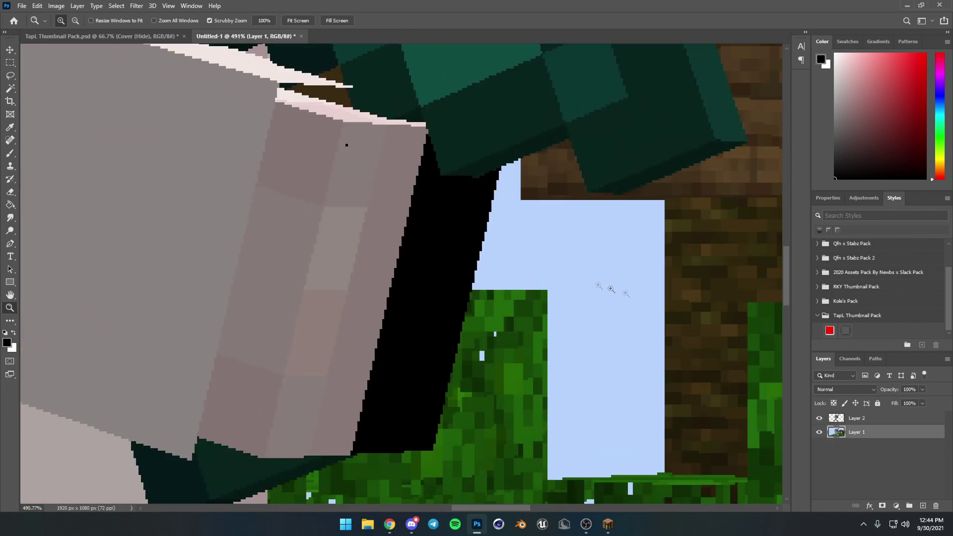
{"action": "key", "text": "alt+bracketright"}
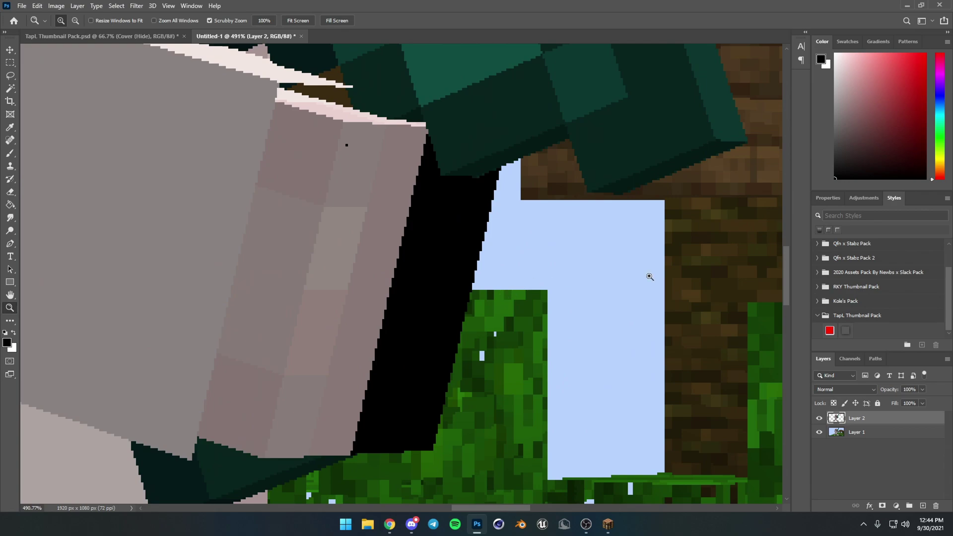
{"action": "key", "text": "i"}
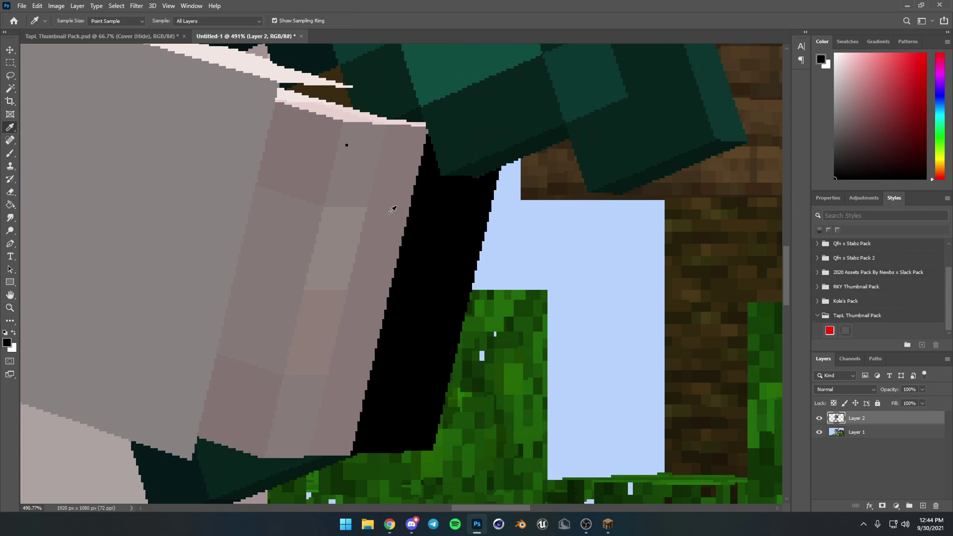
{"action": "left_click", "coordinate": [392, 209]}
{"action": "key", "text": "g"}
{"action": "key", "text": "g"}
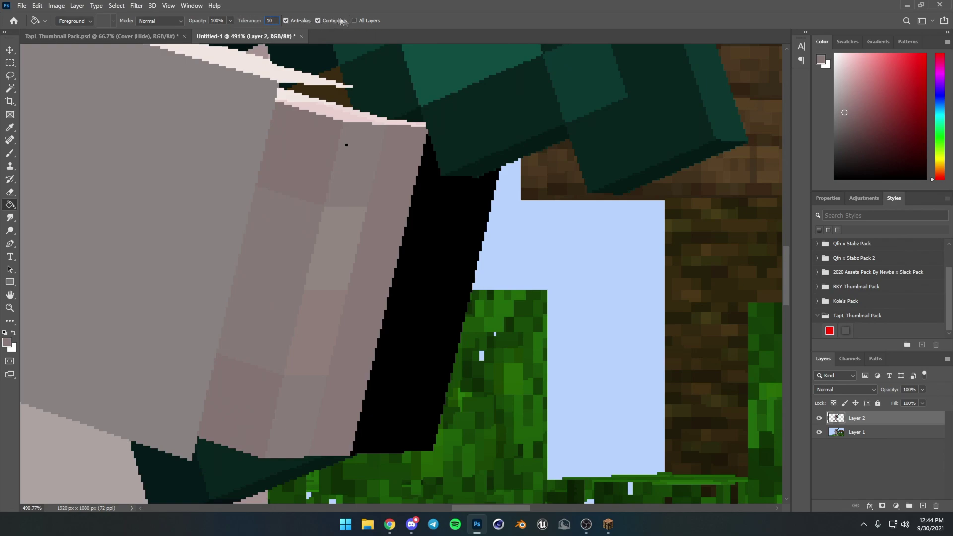
{"action": "left_click", "coordinate": [433, 260]}
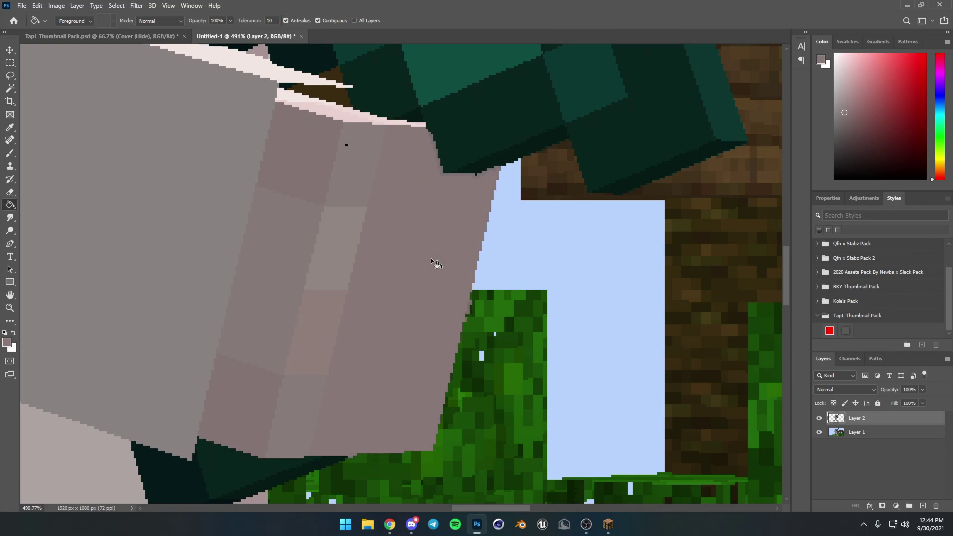
Step: Select all the blue sky on Layer 1 with the non-contiguous Magic Wand, delete it and deselect
{"action": "key", "text": "z"}
{"action": "left_click_drag", "start_coordinate": [432, 191], "coordinate": [344, 323]}
{"action": "left_click_drag", "start_coordinate": [461, 251], "coordinate": [441, 247]}
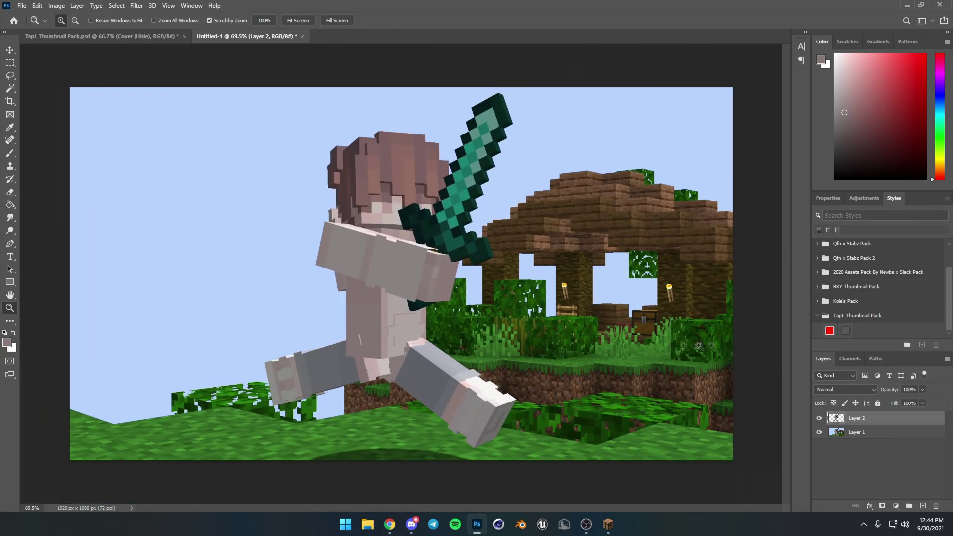
{"action": "left_click", "coordinate": [856, 434]}
{"action": "left_click", "coordinate": [10, 88]}
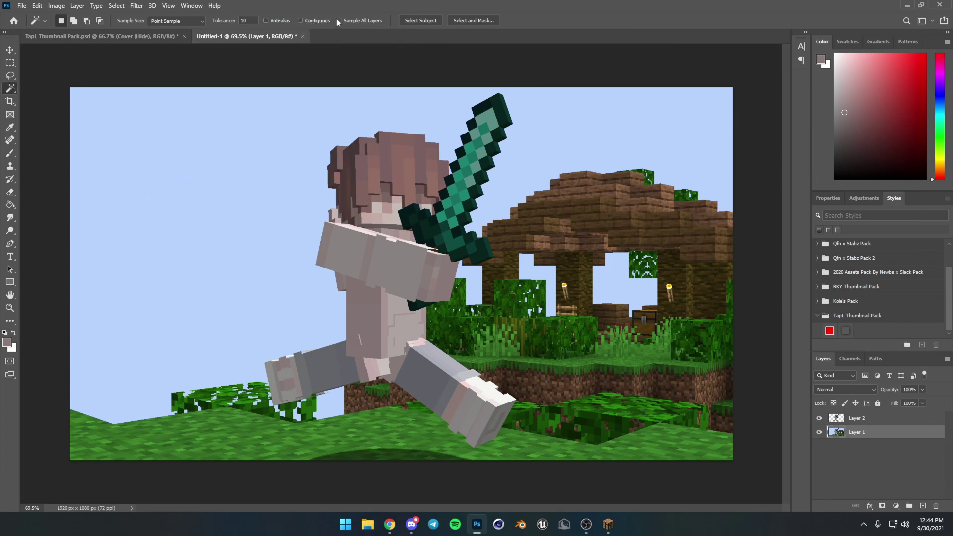
{"action": "left_click", "coordinate": [223, 150]}
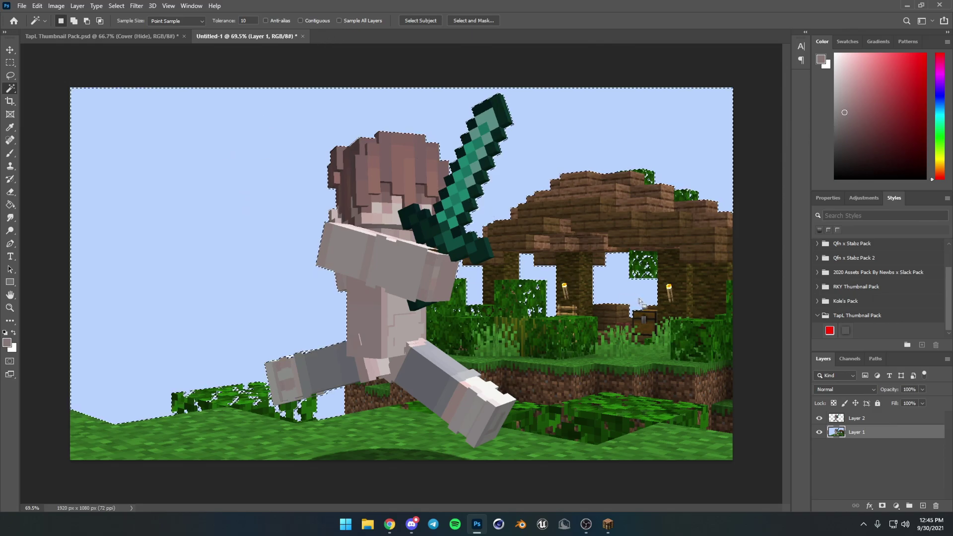
{"action": "key", "text": "z"}
{"action": "left_click_drag", "start_coordinate": [278, 410], "coordinate": [383, 417]}
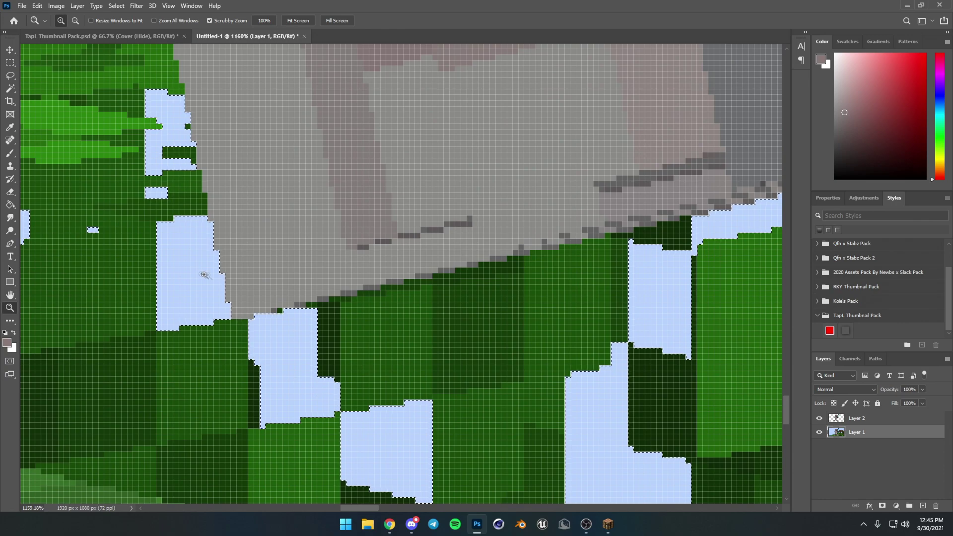
{"action": "left_click_drag", "start_coordinate": [208, 209], "coordinate": [99, 332]}
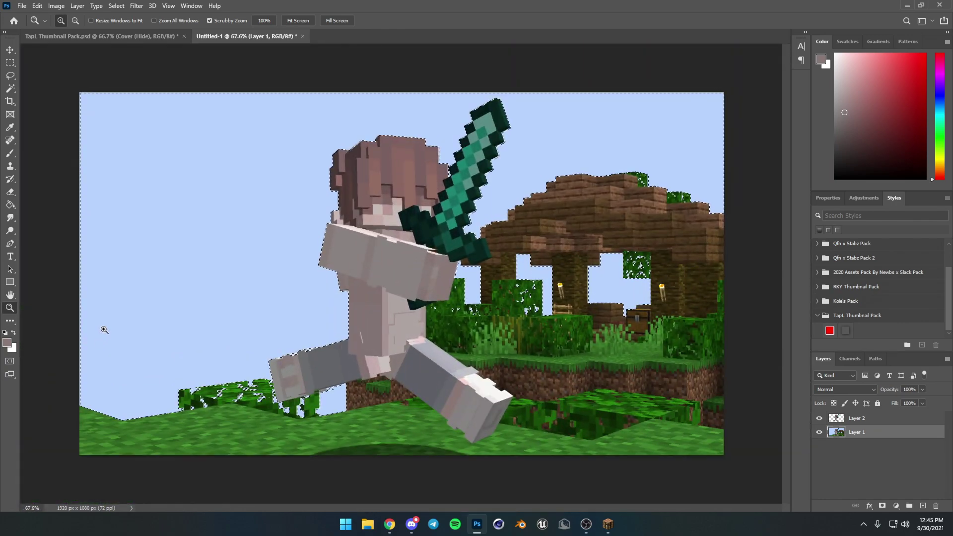
{"action": "key", "text": "Delete"}
{"action": "key", "text": "ctrl+d"}
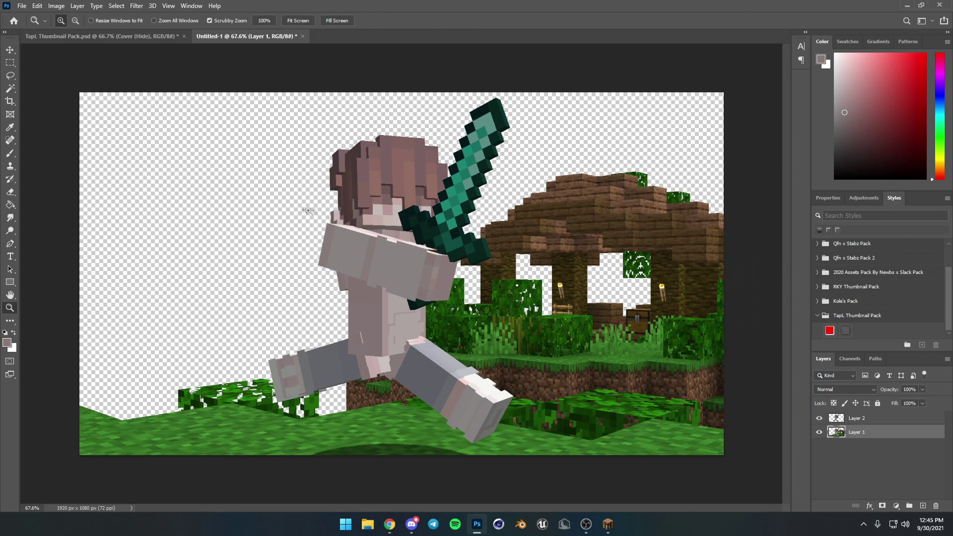
Step: Copy sky 3 from the Skies group of TapL Thumbnail Pack.psd into the thumbnail document and place it below Layer 1
{"action": "left_click", "coordinate": [132, 38]}
{"action": "scroll", "coordinate": [842, 459], "scroll_direction": "down", "scroll_amount": 1}
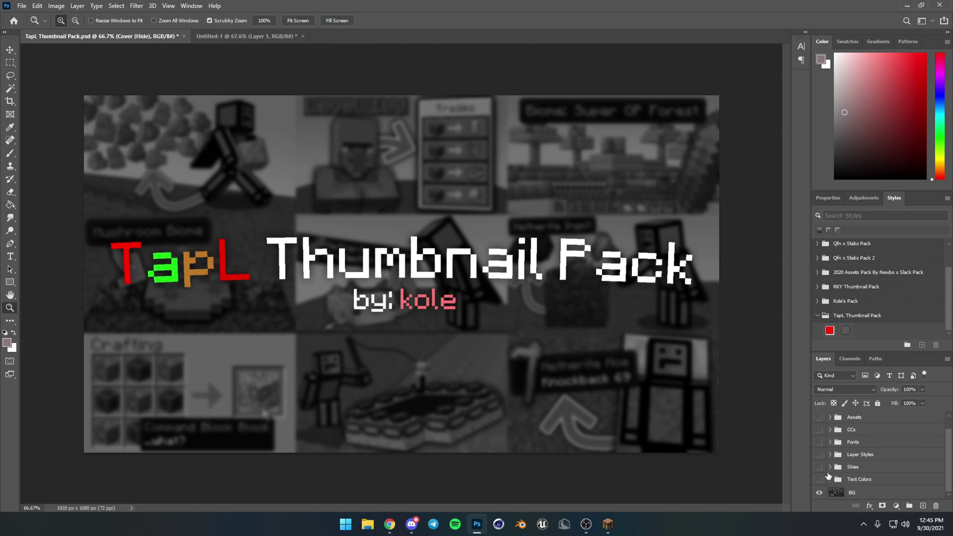
{"action": "left_click", "coordinate": [830, 467]}
{"action": "scroll", "coordinate": [835, 467], "scroll_direction": "down", "scroll_amount": 3}
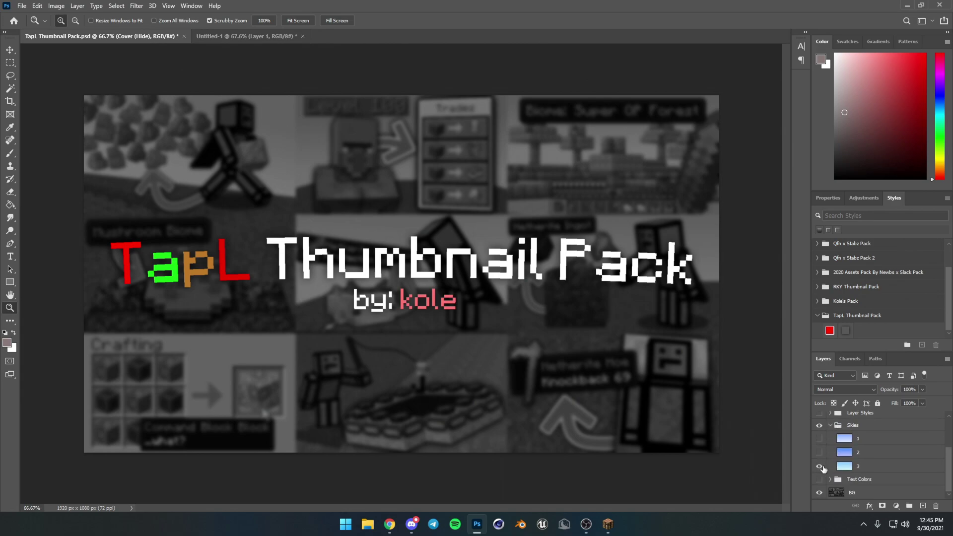
{"action": "left_click", "coordinate": [846, 467]}
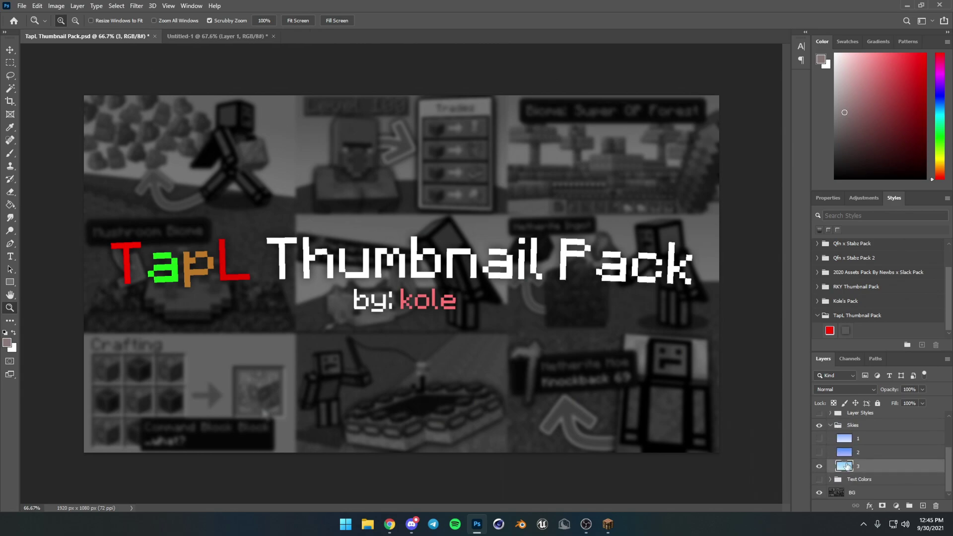
{"action": "left_click", "coordinate": [263, 38]}
{"action": "key", "text": "ctrl+v"}
{"action": "left_click_drag", "start_coordinate": [863, 436], "coordinate": [862, 450]}
{"action": "left_click_drag", "start_coordinate": [619, 314], "coordinate": [531, 343]}
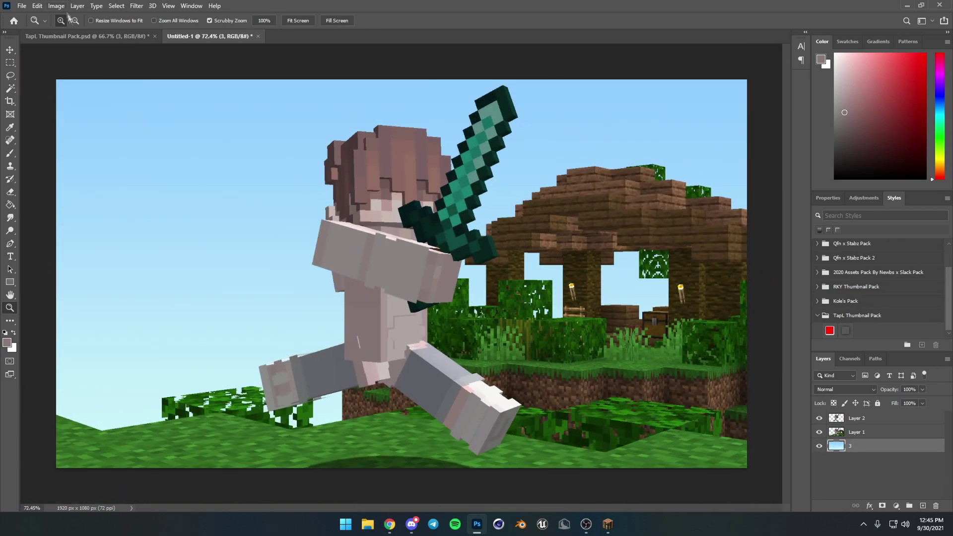
Step: Copy group 1 from the pack's CCs group and paste it above Layer 2 in the thumbnail document
{"action": "left_click", "coordinate": [72, 34]}
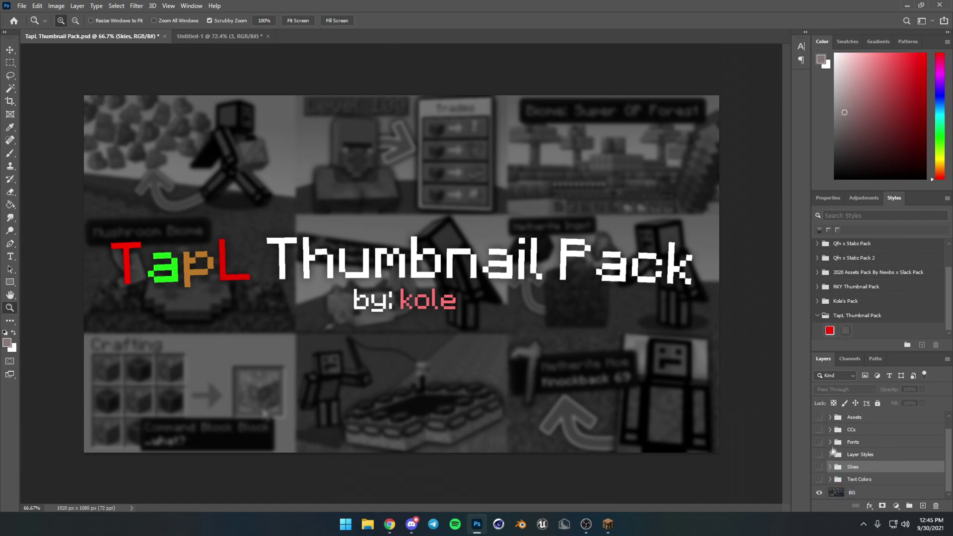
{"action": "left_click", "coordinate": [831, 430]}
{"action": "left_click", "coordinate": [858, 444]}
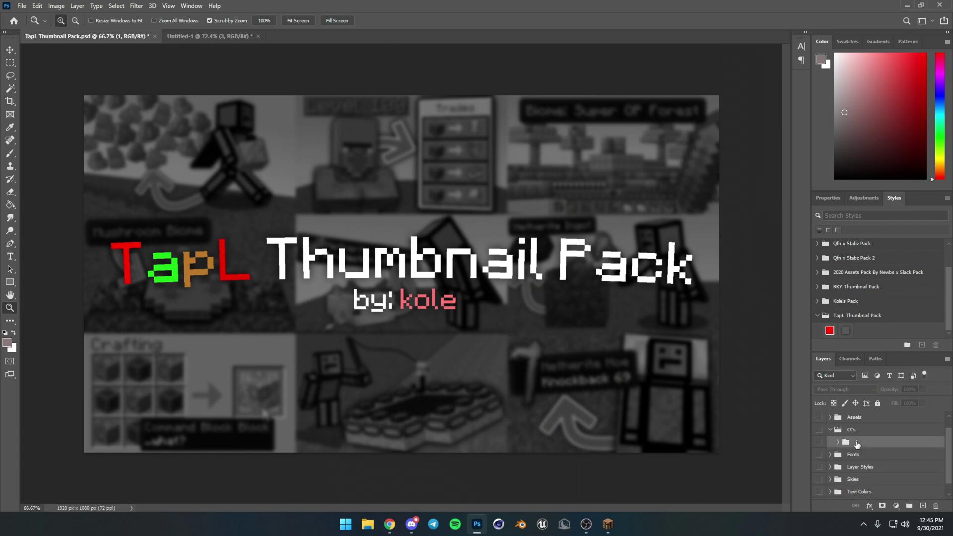
{"action": "left_click", "coordinate": [198, 36]}
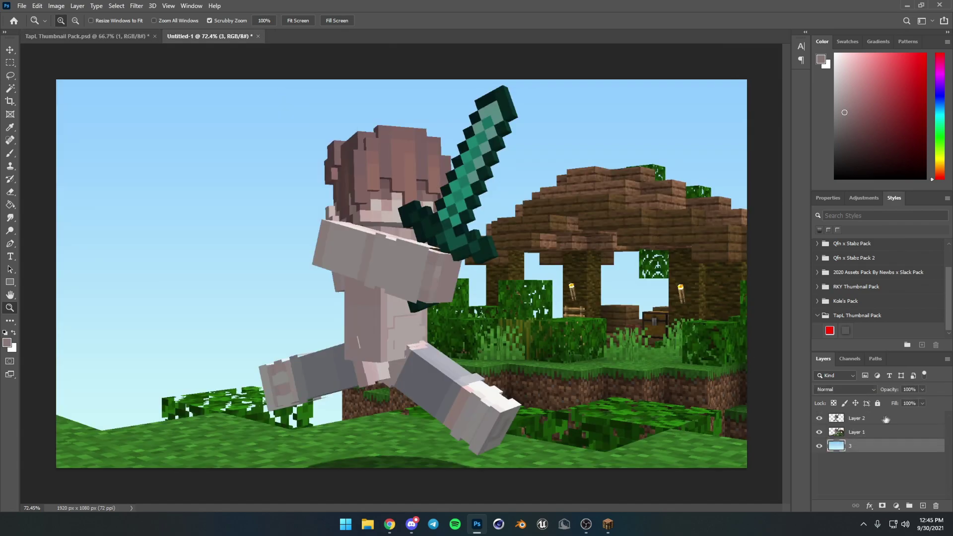
{"action": "left_click", "coordinate": [869, 418]}
{"action": "key", "text": "ctrl+v"}
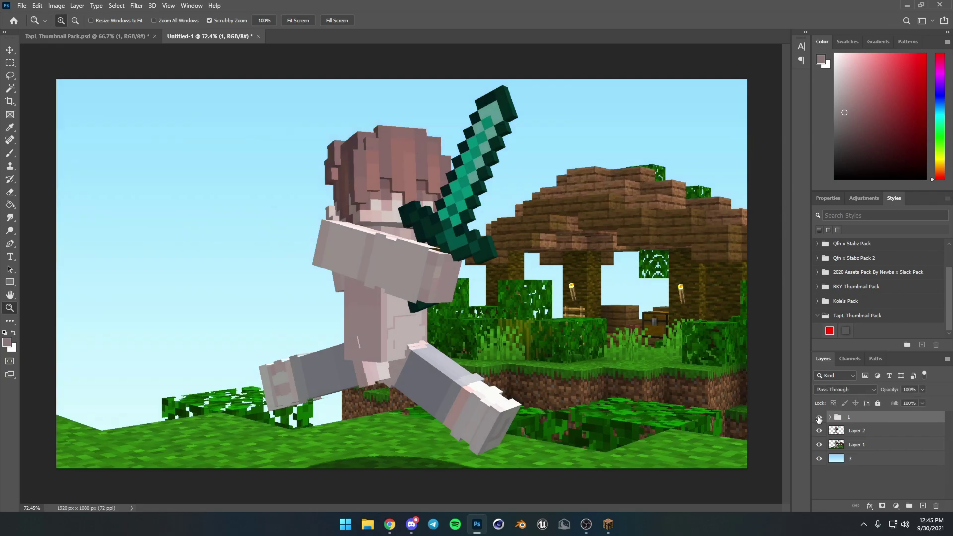
Step: Compare the scene with and without colour correction group 1 by toggling its visibility
{"action": "left_click", "coordinate": [819, 418]}
{"action": "left_click", "coordinate": [819, 418]}
{"action": "left_click", "coordinate": [820, 419]}
{"action": "left_click", "coordinate": [819, 418]}
{"action": "left_click", "coordinate": [820, 418]}
{"action": "left_click", "coordinate": [820, 419]}
{"action": "left_click", "coordinate": [819, 418]}
{"action": "left_click", "coordinate": [819, 418]}
{"action": "left_click", "coordinate": [819, 418]}
{"action": "left_click", "coordinate": [819, 418]}
{"action": "left_click", "coordinate": [819, 418]}
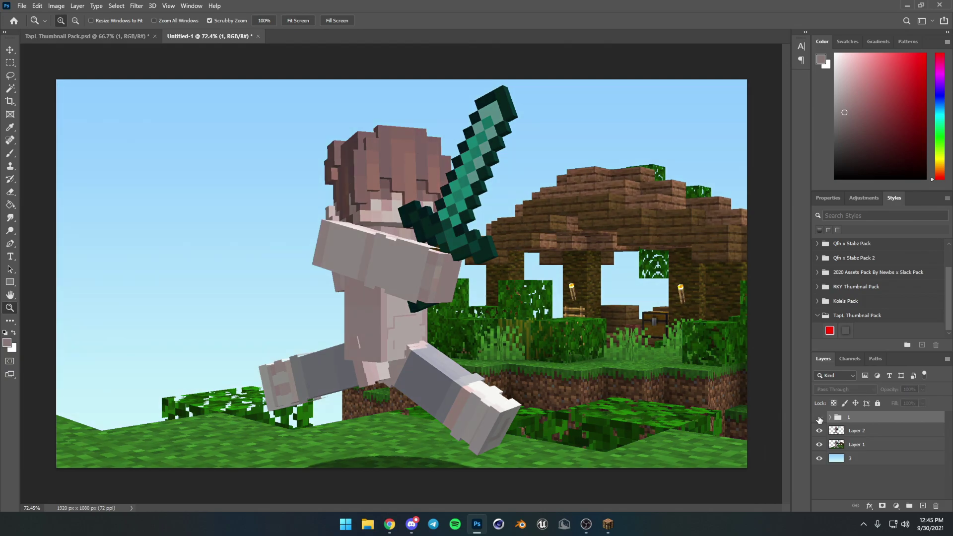
{"action": "left_click", "coordinate": [820, 418]}
{"action": "left_click", "coordinate": [820, 418]}
{"action": "left_click", "coordinate": [819, 418]}
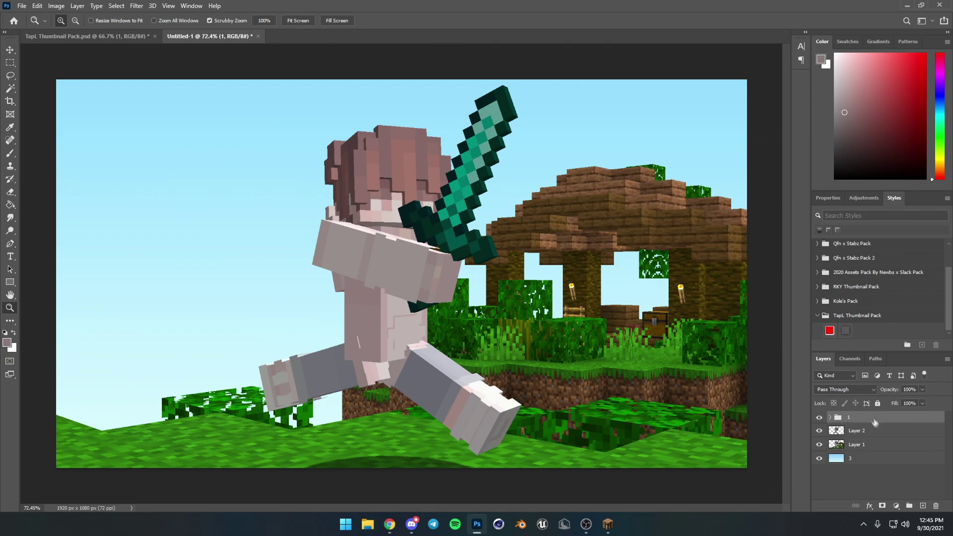
Step: Show the Layer Styles group in TapL Thumbnail Pack.psd and hide the Cover layer
{"action": "left_click", "coordinate": [87, 37]}
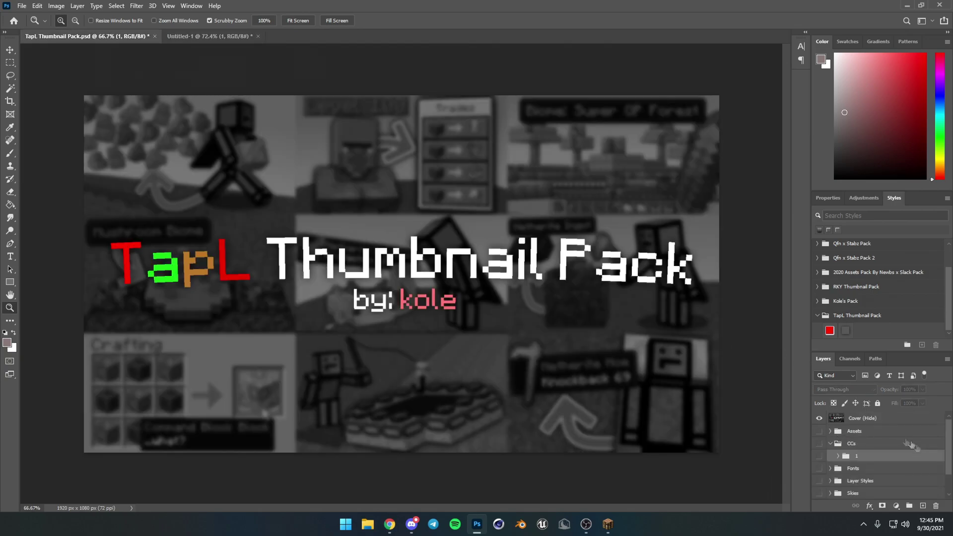
{"action": "left_click", "coordinate": [831, 444]}
{"action": "left_click", "coordinate": [831, 469]}
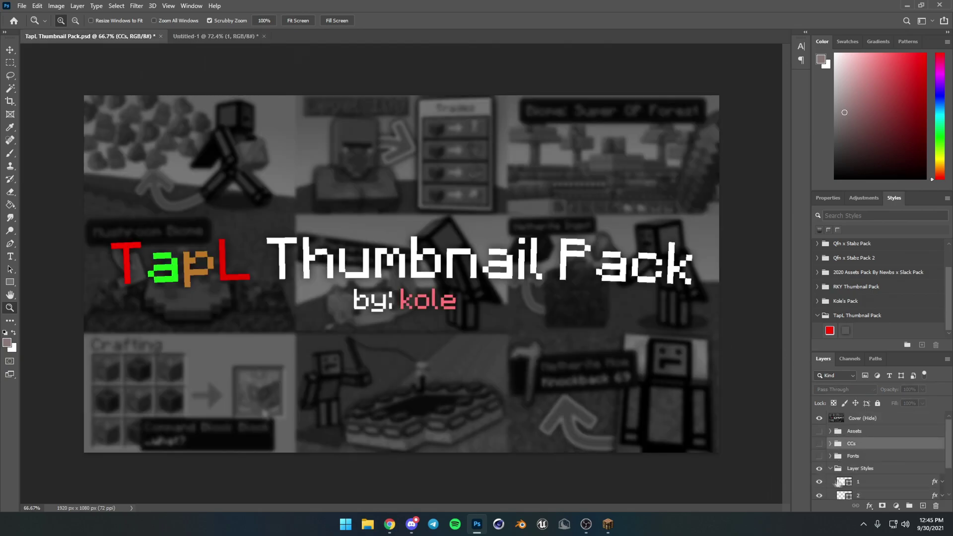
{"action": "left_click", "coordinate": [862, 485]}
{"action": "left_click", "coordinate": [828, 418]}
{"action": "left_click", "coordinate": [820, 418]}
{"action": "scroll", "coordinate": [887, 478], "scroll_direction": "down", "scroll_amount": 1}
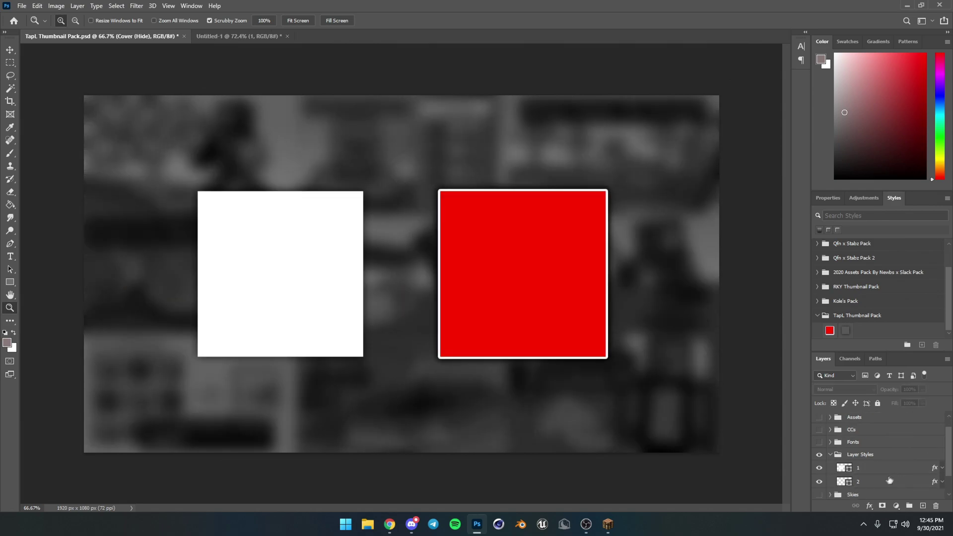
Step: Copy the layer style of sample 1 in the pack's Layer Styles group and paste it onto Layer 2 in the thumbnail document
{"action": "left_click", "coordinate": [878, 473]}
{"action": "key", "text": "v"}
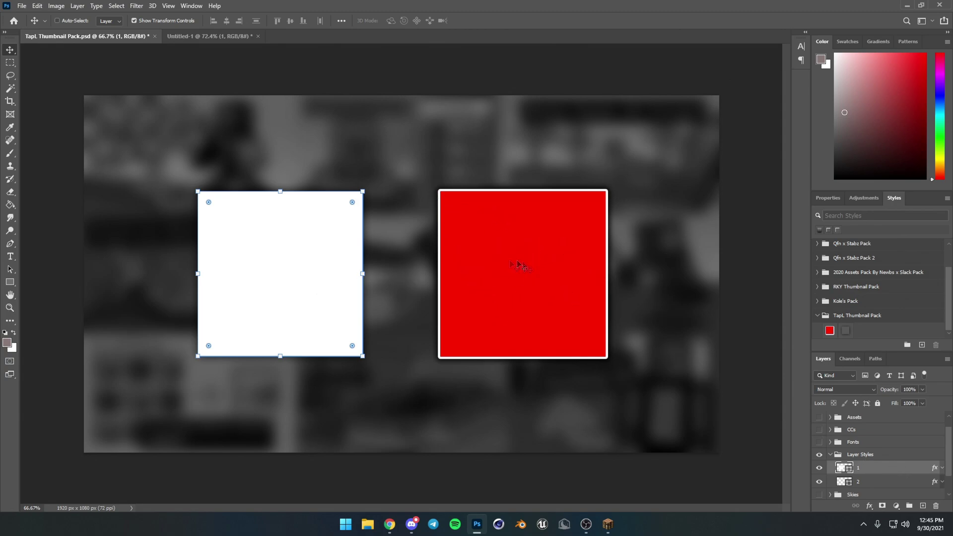
{"action": "right_click", "coordinate": [871, 479]}
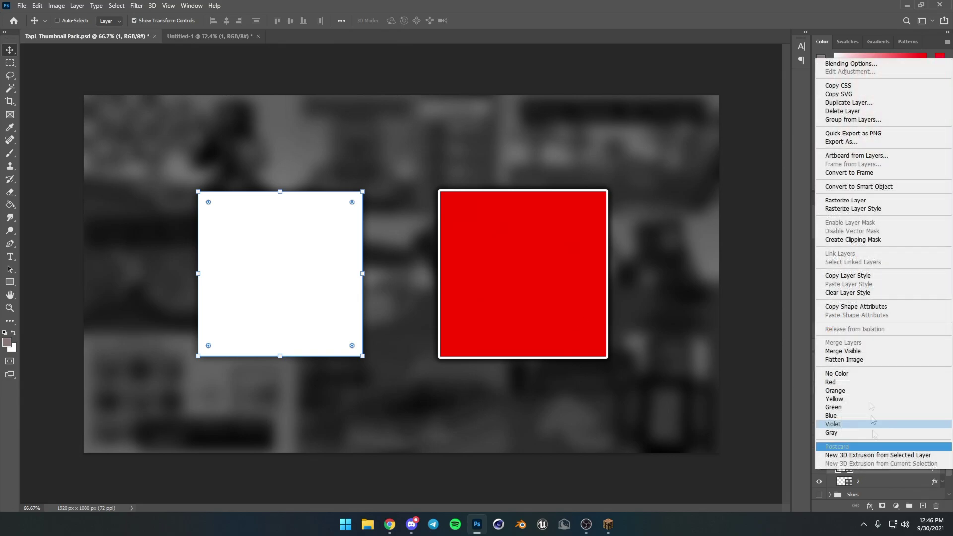
{"action": "left_click", "coordinate": [862, 276]}
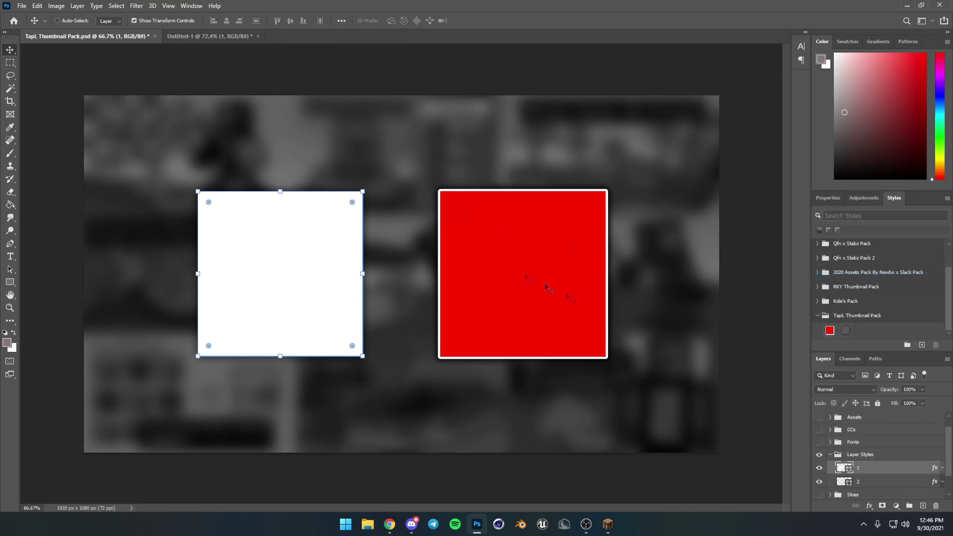
{"action": "left_click", "coordinate": [240, 37]}
{"action": "left_click", "coordinate": [869, 430]}
{"action": "right_click", "coordinate": [868, 436]}
{"action": "left_click", "coordinate": [860, 251]}
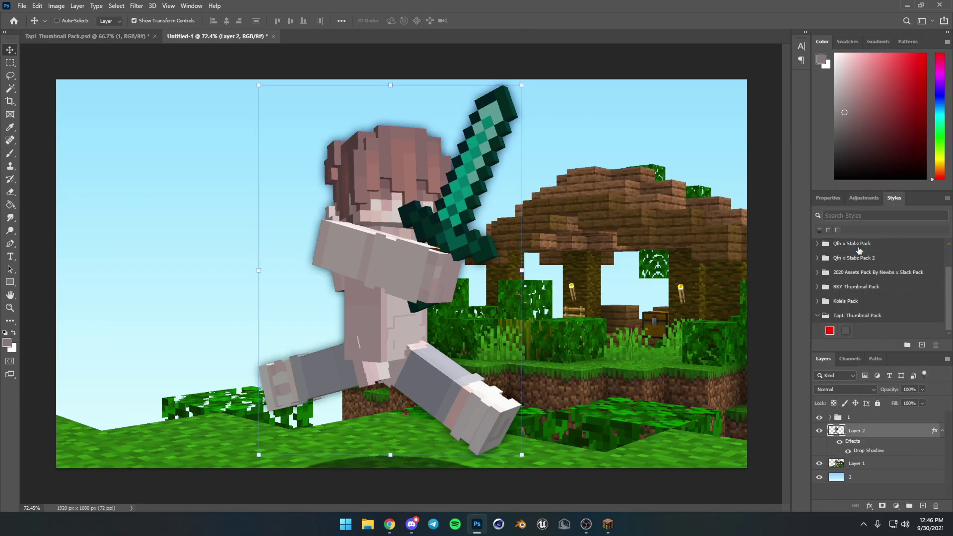
{"action": "key", "text": "z"}
{"action": "left_click_drag", "start_coordinate": [546, 204], "coordinate": [482, 233]}
{"action": "left_click_drag", "start_coordinate": [411, 271], "coordinate": [426, 265]}
{"action": "left_click_drag", "start_coordinate": [288, 137], "coordinate": [364, 188]}
{"action": "left_click_drag", "start_coordinate": [472, 244], "coordinate": [407, 319]}
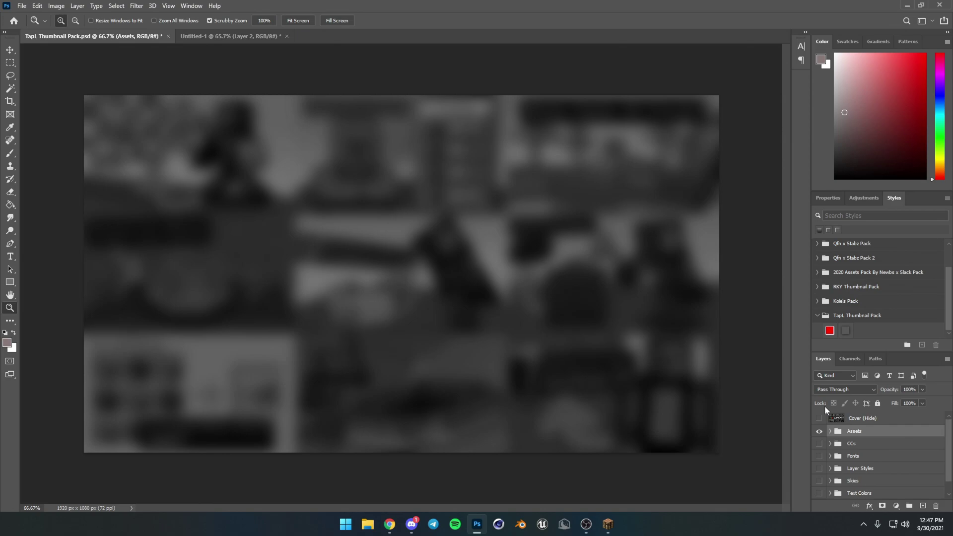
Step: Bring the Enchantment box from the pack's Assets GUIs group into the thumbnail document and place it at the scene's lower left
{"action": "left_click", "coordinate": [819, 431]}
{"action": "scroll", "coordinate": [852, 457], "scroll_direction": "down", "scroll_amount": 1}
{"action": "left_click", "coordinate": [830, 418]}
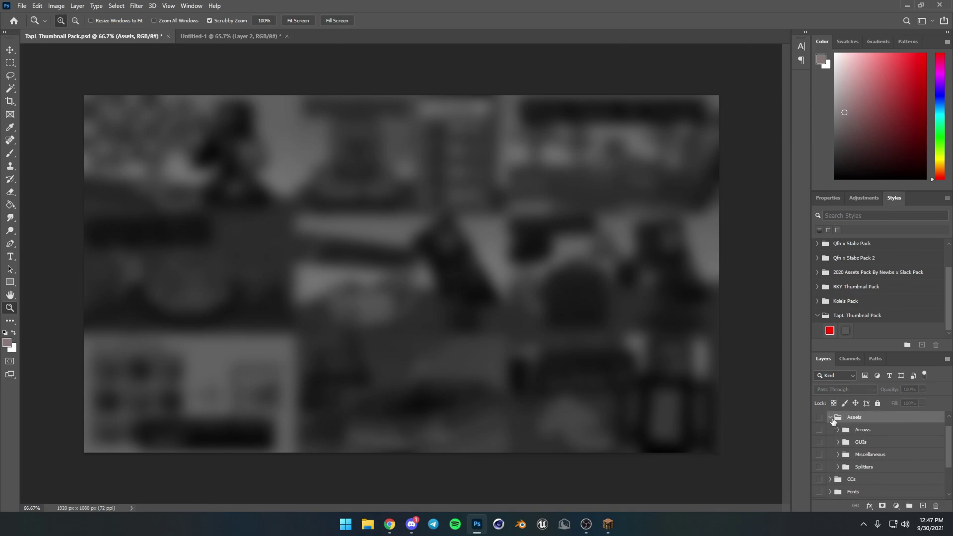
{"action": "left_click", "coordinate": [838, 442]}
{"action": "scroll", "coordinate": [844, 447], "scroll_direction": "down", "scroll_amount": 1}
{"action": "left_click", "coordinate": [879, 466]}
{"action": "left_click_drag", "start_coordinate": [645, 279], "coordinate": [843, 437]}
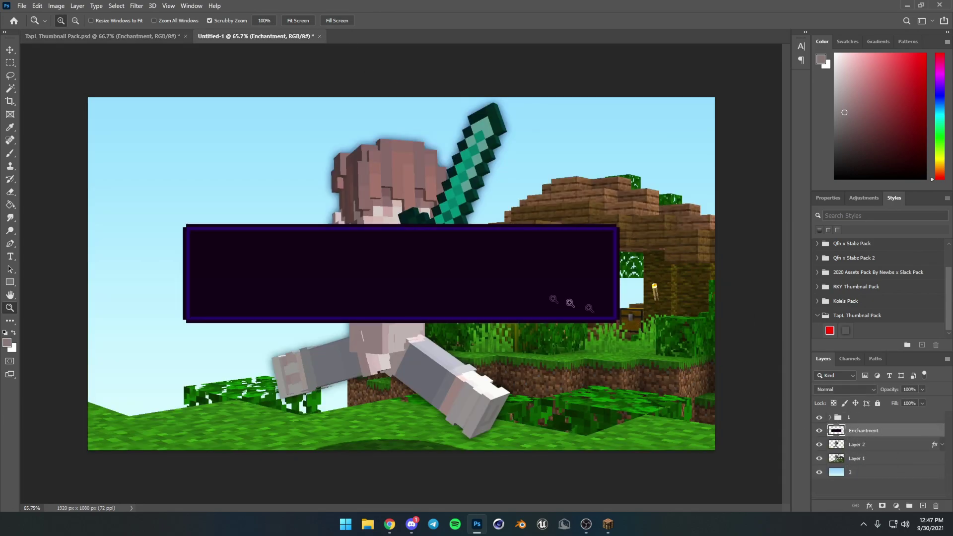
{"action": "key", "text": "v"}
{"action": "left_click_drag", "start_coordinate": [531, 295], "coordinate": [402, 387]}
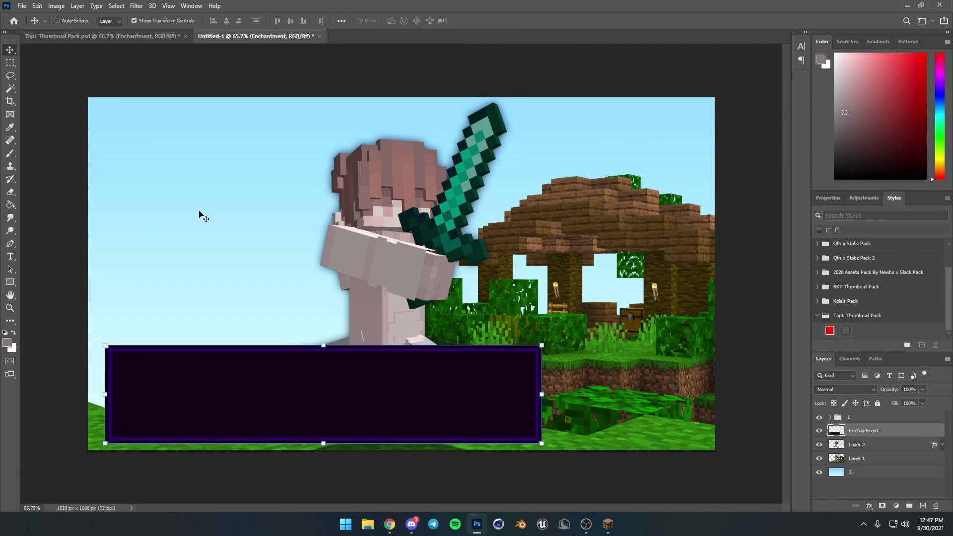
Step: Expand and show the Text Colors group in TapL Thumbnail Pack.psd
{"action": "left_click", "coordinate": [149, 37]}
{"action": "scroll", "coordinate": [843, 467], "scroll_direction": "down", "scroll_amount": 5}
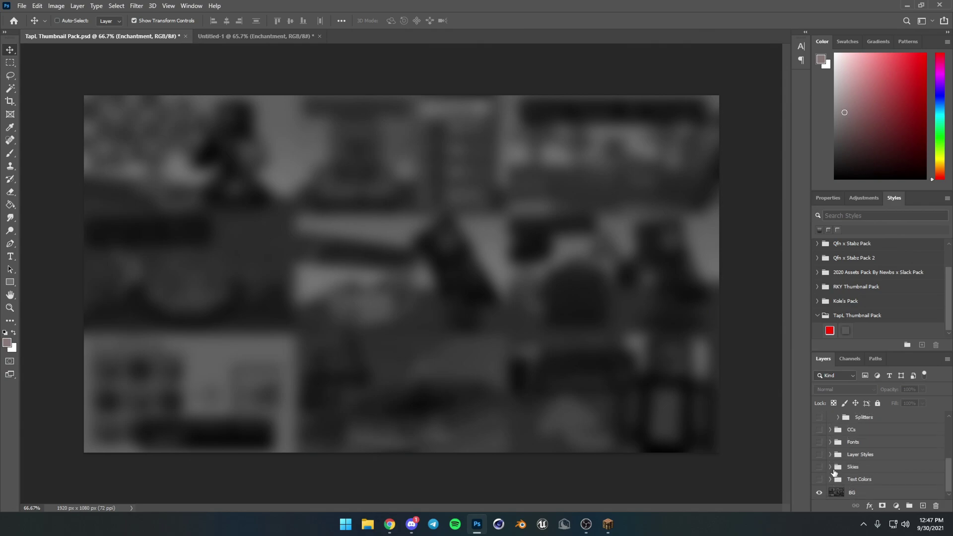
{"action": "left_click", "coordinate": [830, 480]}
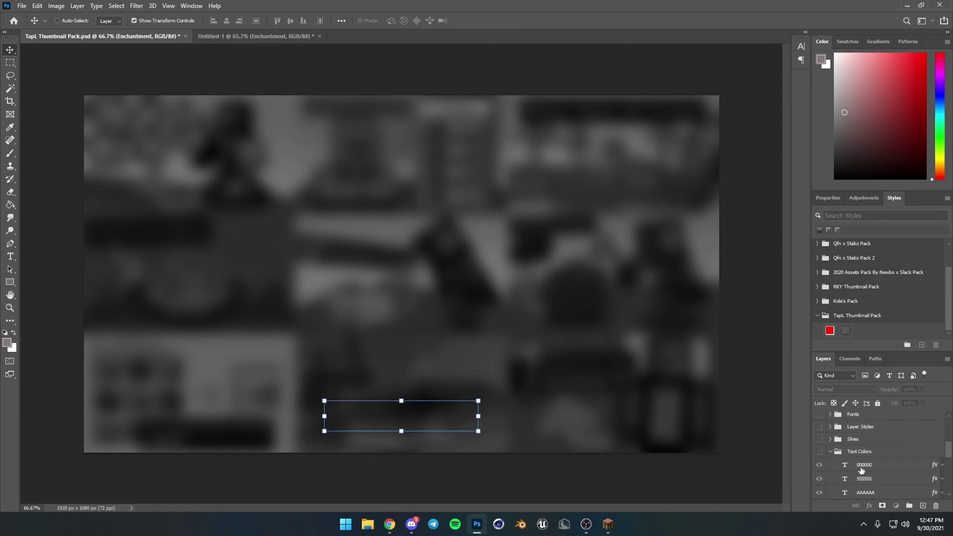
{"action": "left_click", "coordinate": [863, 471]}
{"action": "left_click", "coordinate": [823, 466]}
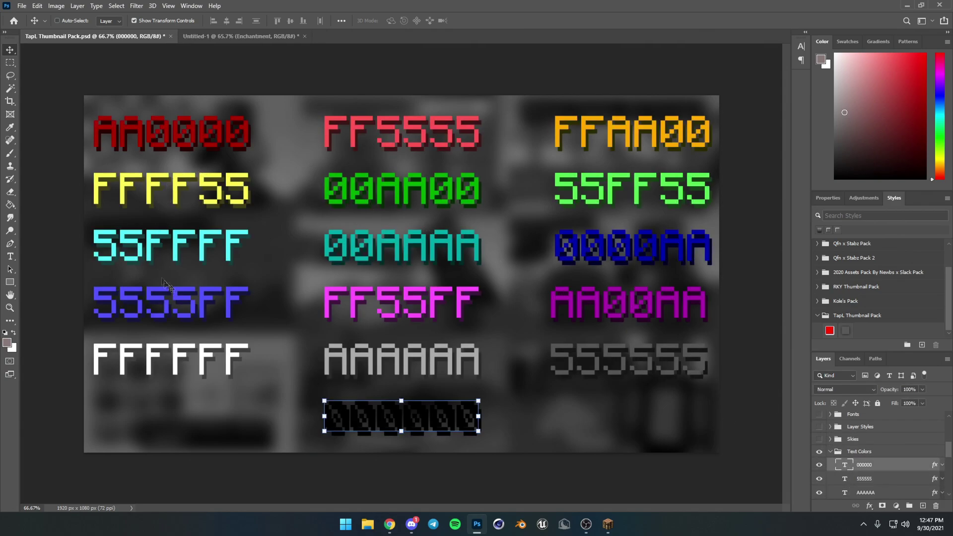
Step: Copy the pink FF55FF text sample from the pack onto the enchantment box in the thumbnail document
{"action": "key", "text": "alt+bracketleft"}
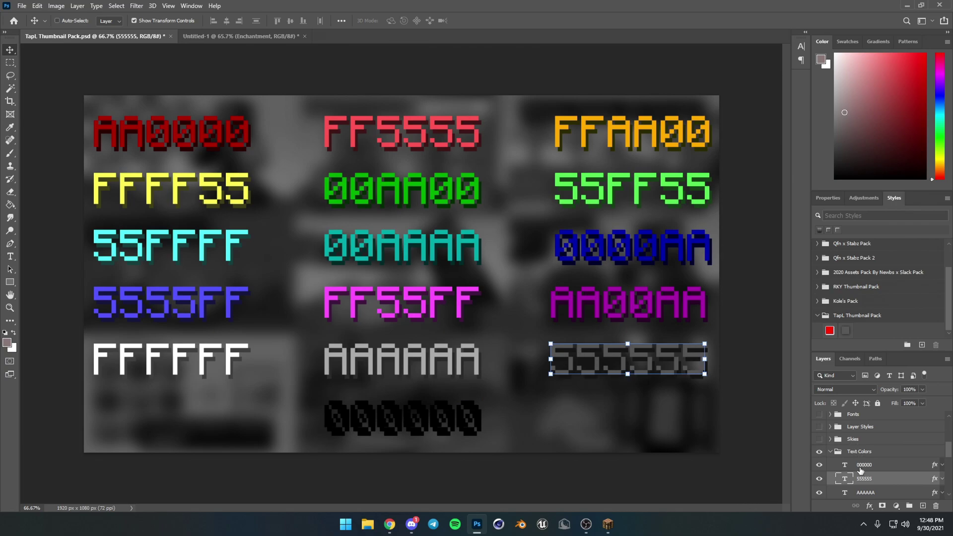
{"action": "key", "text": "alt+bracketleft"}
{"action": "key", "text": "alt+bracketleft"}
{"action": "key", "text": "alt+bracketleft"}
{"action": "key", "text": "alt+bracketleft"}
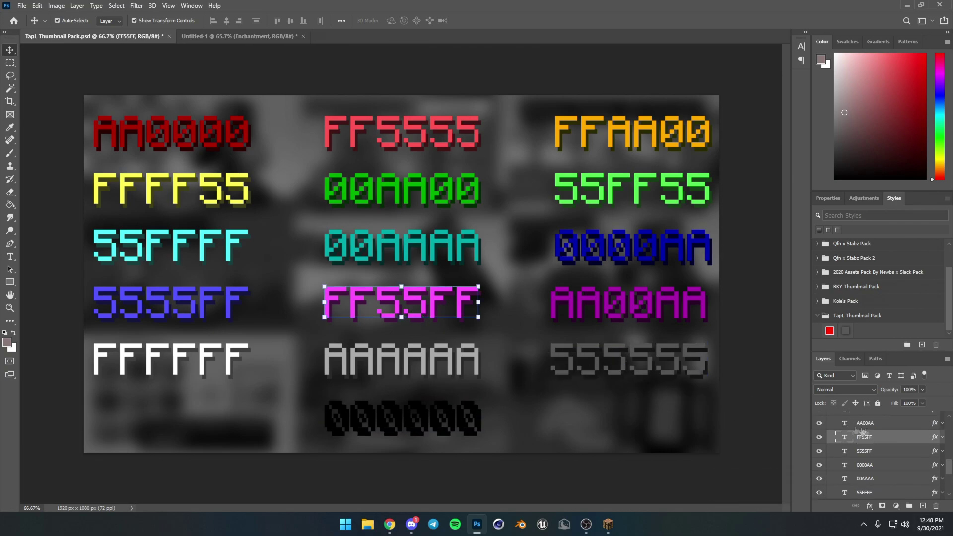
{"action": "key", "text": "ctrl"}
{"action": "left_click_drag", "start_coordinate": [204, 30], "coordinate": [312, 406]}
Step: Change the pink text to "No Armor!" and move it toward the upper left corner of the enchantment box
{"action": "double_click", "coordinate": [256, 405]}
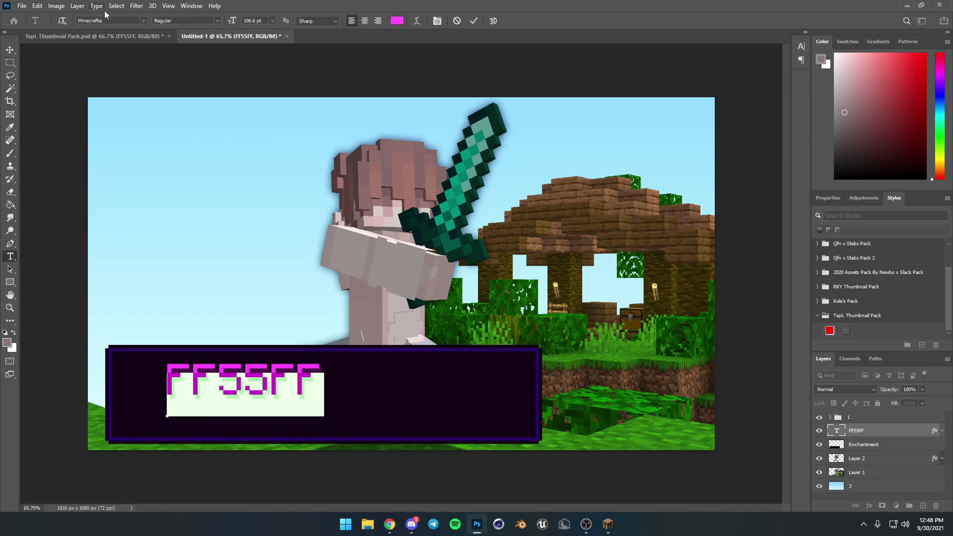
{"action": "type", "text": "No Armor!"}
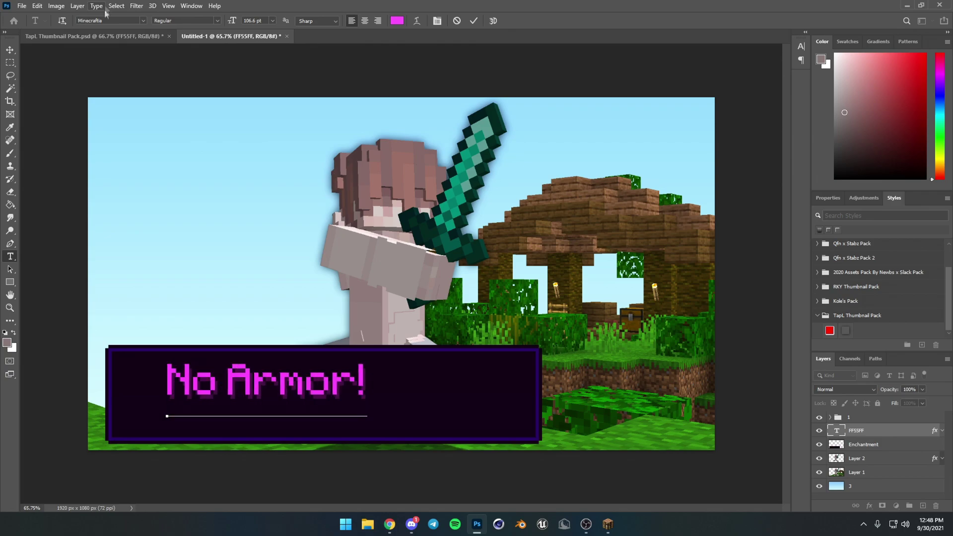
{"action": "left_click", "coordinate": [474, 20]}
{"action": "key", "text": "v"}
{"action": "left_click_drag", "start_coordinate": [299, 376], "coordinate": [265, 376]}
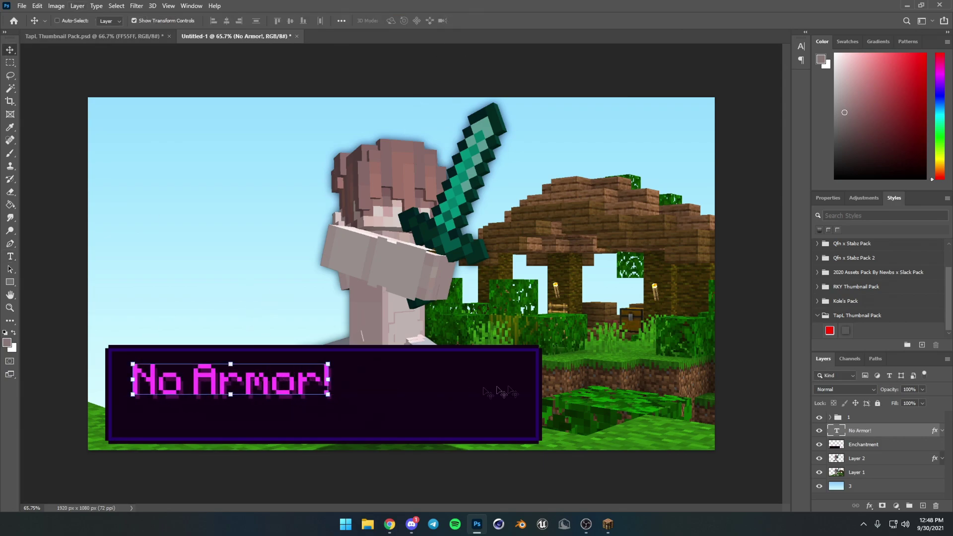
Step: Copy the white FFFFFF text sample from the pack onto the enchantment box in the thumbnail document
{"action": "key", "text": "ctrl+Tab"}
{"action": "left_click", "coordinate": [241, 353], "text": "ctrl"}
{"action": "left_click_drag", "start_coordinate": [224, 354], "coordinate": [329, 65]}
{"action": "key", "text": "t"}
{"action": "left_click_drag", "start_coordinate": [412, 265], "coordinate": [199, 408]}
Step: Change the white text to "You can't wear armor!" and move it directly beneath the "No Armor!" line
{"action": "key", "text": "ctrl+a"}
{"action": "type", "text": "You "}
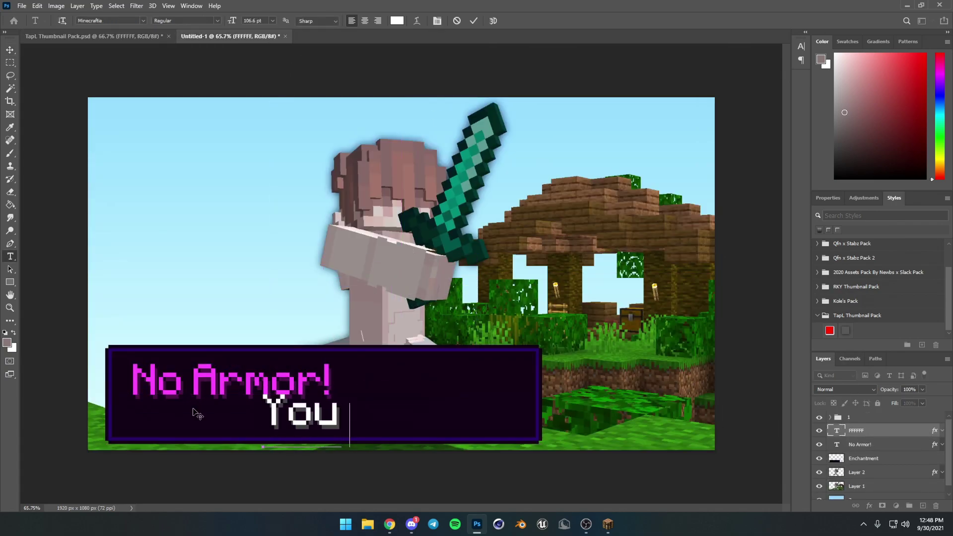
{"action": "type", "text": "can't wear"}
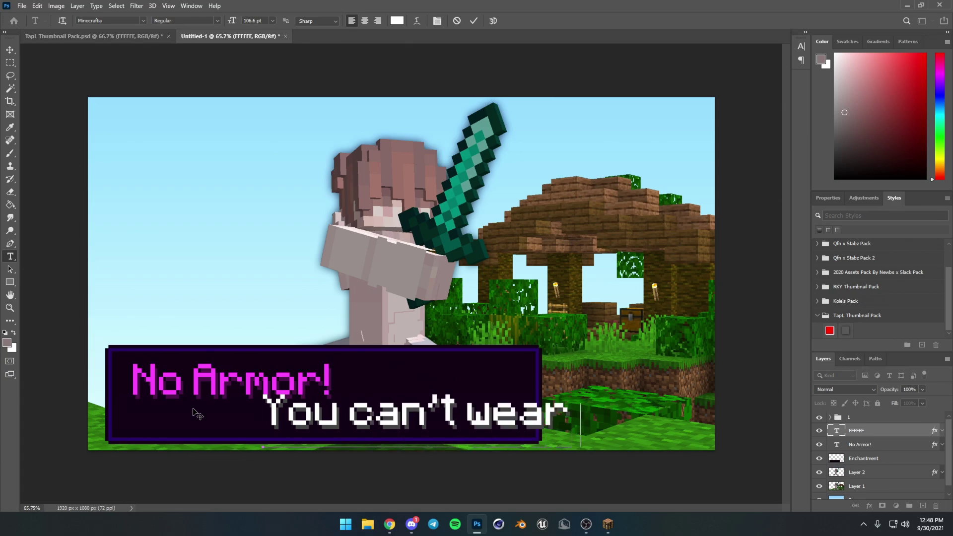
{"action": "type", "text": " armor!"}
{"action": "left_click", "coordinate": [474, 20]}
{"action": "key", "text": "ctrl+t"}
{"action": "left_click_drag", "start_coordinate": [485, 424], "coordinate": [332, 428]}
{"action": "left_click", "coordinate": [490, 21]}
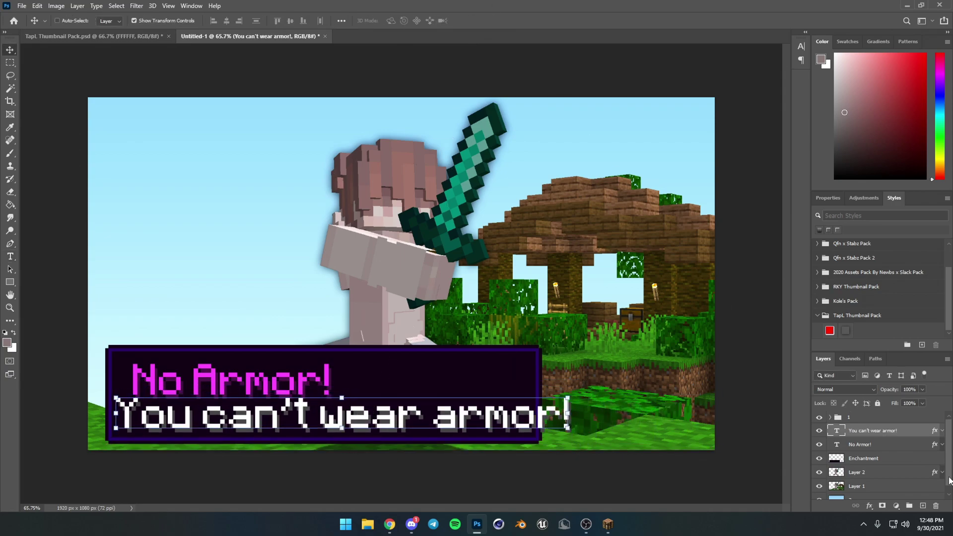
Step: Place diamond_chestplate.png from the Minecraft textures items folder into the thumbnail document above the "No Armor!" layer
{"action": "left_click", "coordinate": [894, 447], "text": "ctrl"}
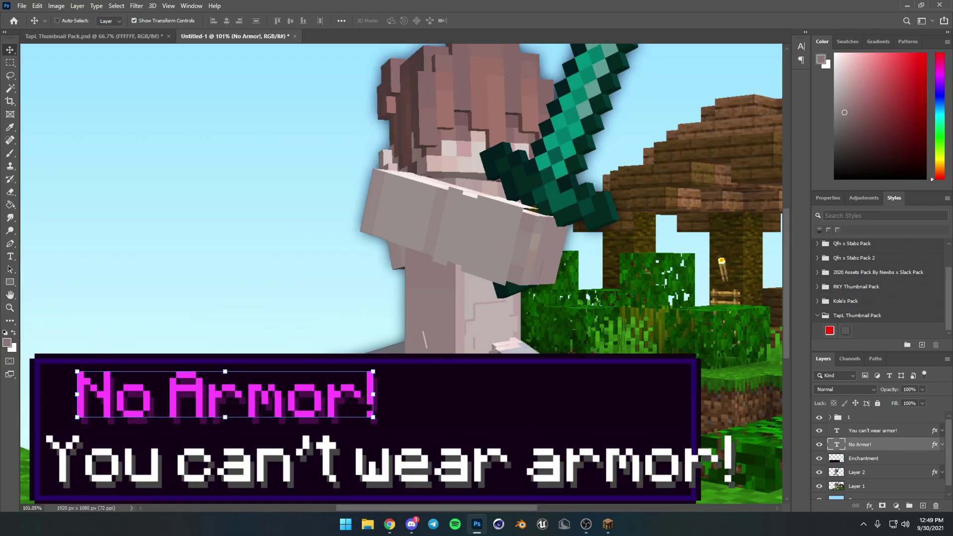
{"action": "left_click", "coordinate": [367, 524]}
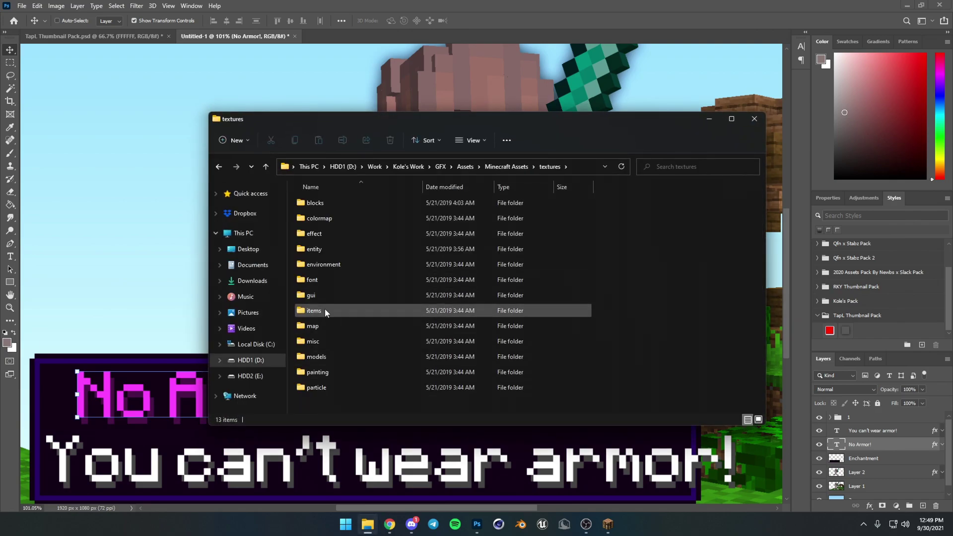
{"action": "double_click", "coordinate": [325, 310]}
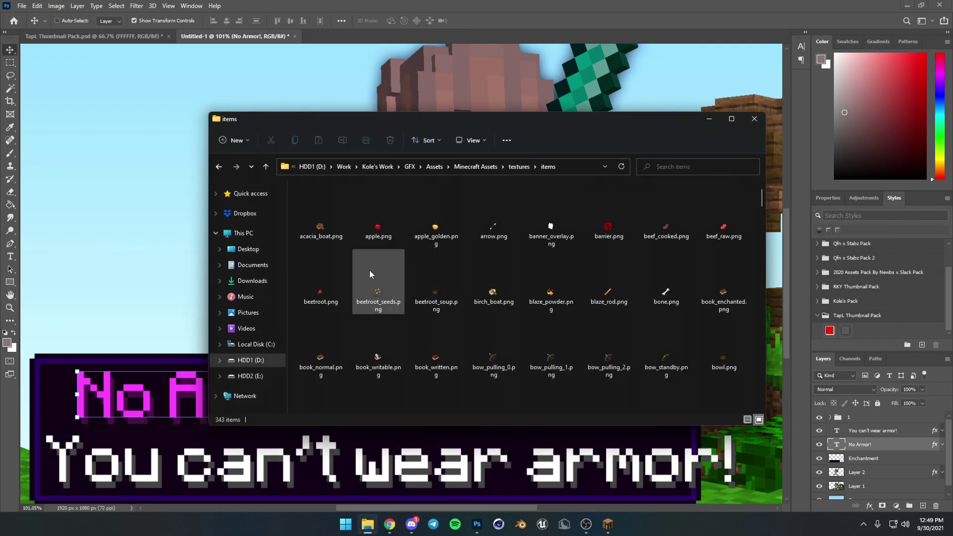
{"action": "left_click", "coordinate": [354, 252]}
{"action": "type", "text": "di"}
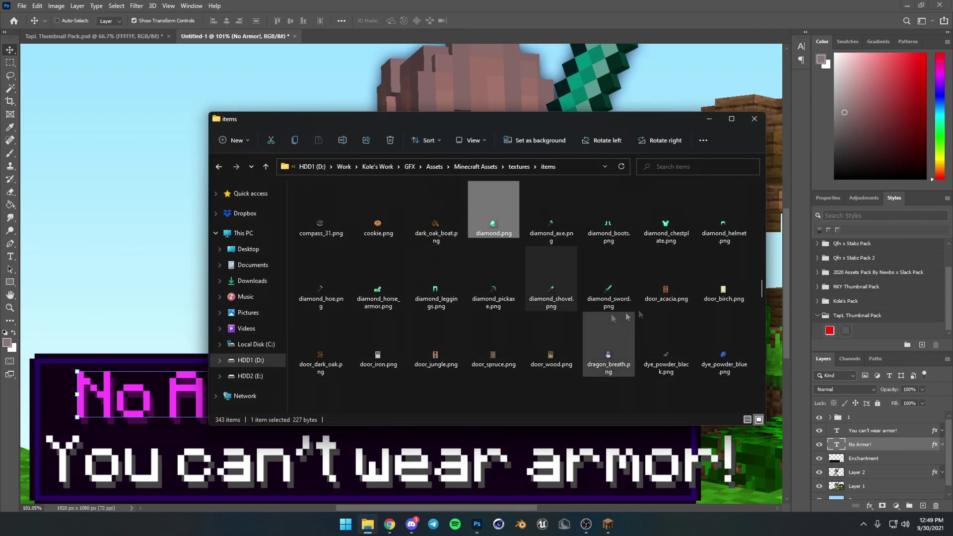
{"action": "left_click_drag", "start_coordinate": [665, 224], "coordinate": [103, 266]}
{"action": "left_click", "coordinate": [475, 21]}
Step: Rasterize the diamond_chestplate layer and set its transform interpolation to Nearest Neighbor
{"action": "key", "text": "z"}
{"action": "left_click_drag", "start_coordinate": [404, 243], "coordinate": [461, 260]}
{"action": "left_click_drag", "start_coordinate": [395, 389], "coordinate": [771, 389]}
{"action": "right_click", "coordinate": [882, 451]}
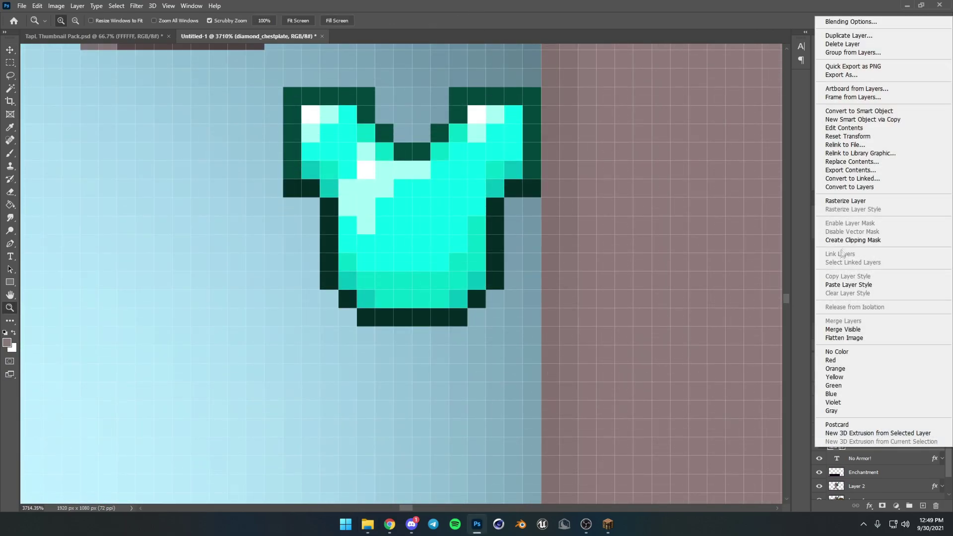
{"action": "left_click", "coordinate": [858, 200]}
{"action": "key", "text": "ctrl+t"}
{"action": "left_click", "coordinate": [423, 22]}
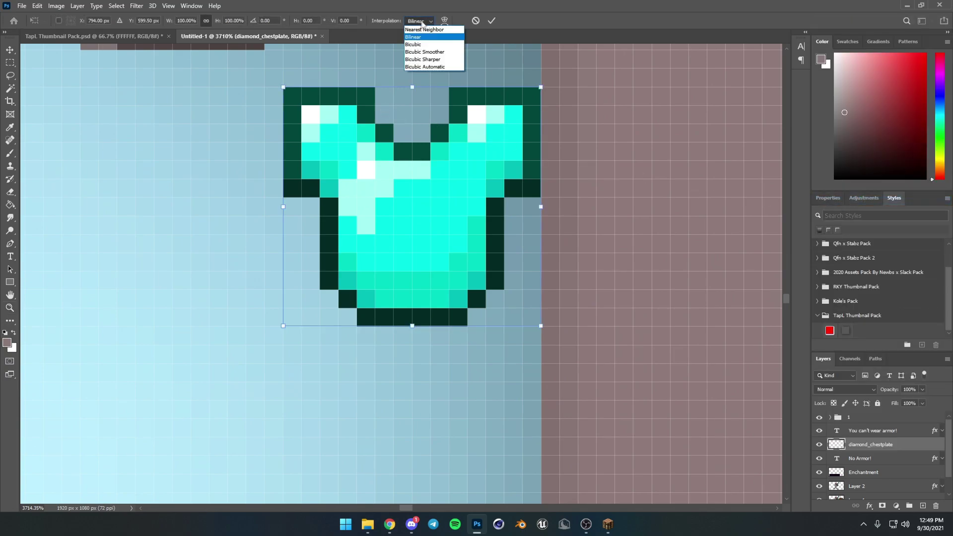
{"action": "left_click", "coordinate": [425, 29]}
{"action": "left_click", "coordinate": [490, 21]}
Step: Scale the diamond chestplate up to about 2865% and place it over the left part of the enchantment box
{"action": "left_click_drag", "start_coordinate": [527, 131], "coordinate": [389, 304]}
{"action": "key", "text": "ctrl+t"}
{"action": "left_click_drag", "start_coordinate": [522, 138], "coordinate": [322, 266]}
{"action": "left_click_drag", "start_coordinate": [387, 208], "coordinate": [260, 235]}
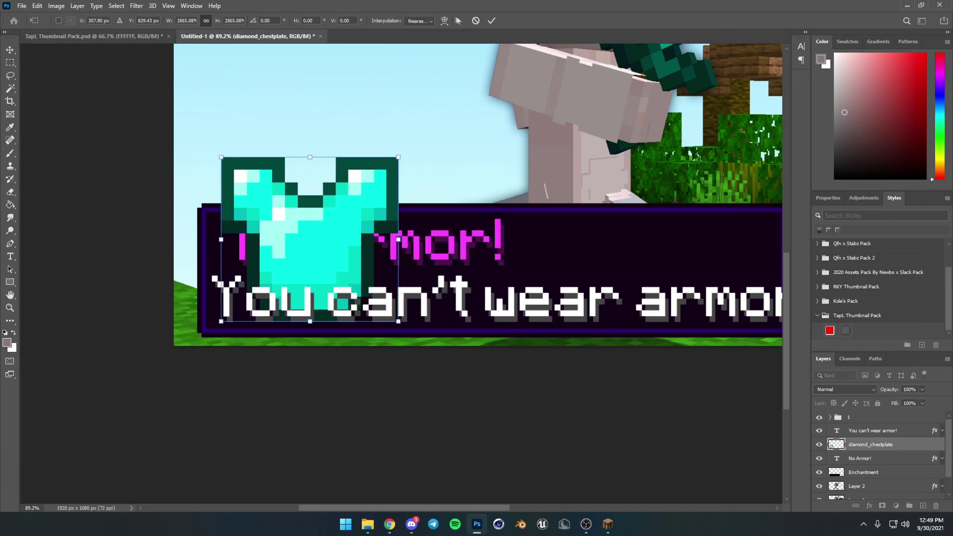
{"action": "left_click", "coordinate": [491, 20]}
Step: Apply the drop shadow style from the TapL Thumbnail Pack styles to the diamond chestplate
{"action": "key", "text": "z"}
{"action": "left_click_drag", "start_coordinate": [383, 161], "coordinate": [404, 164]}
{"action": "left_click", "coordinate": [849, 331]}
Step: Move the chestplate to the enchantment box's left end and stack its layer below the "No Armor!" text
{"action": "key", "text": "v"}
{"action": "left_click_drag", "start_coordinate": [311, 241], "coordinate": [220, 281]}
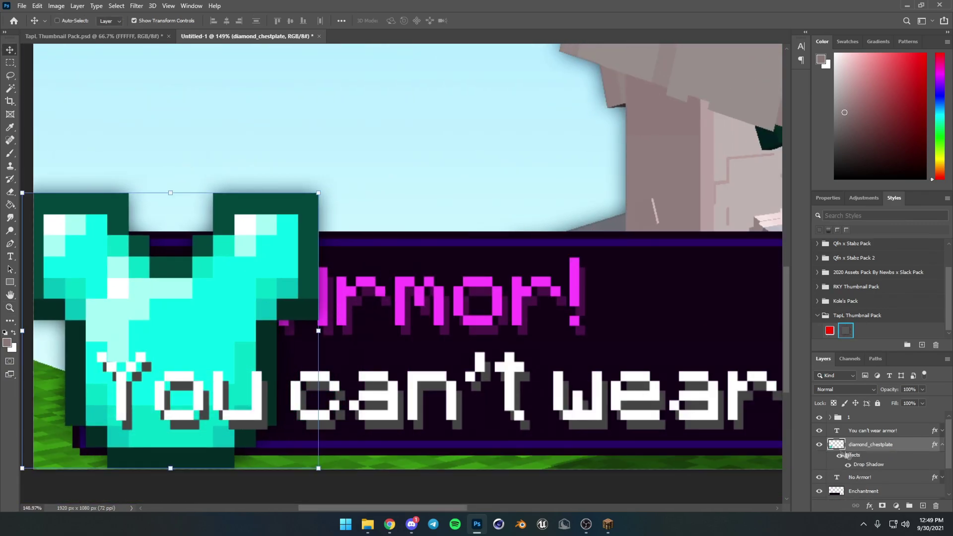
{"action": "left_click", "coordinate": [939, 445]}
{"action": "left_click_drag", "start_coordinate": [884, 447], "coordinate": [869, 466]}
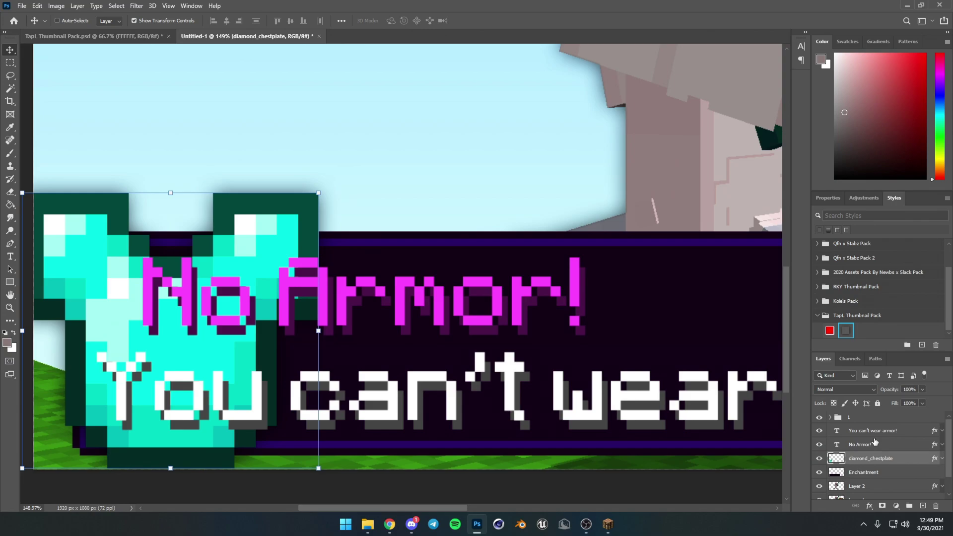
Step: Move both text lines to the right of the chestplate and fit the chestplate, slightly tilted, at the box's left end
{"action": "left_click", "coordinate": [874, 430]}
{"action": "left_click_drag", "start_coordinate": [529, 328], "coordinate": [716, 328]}
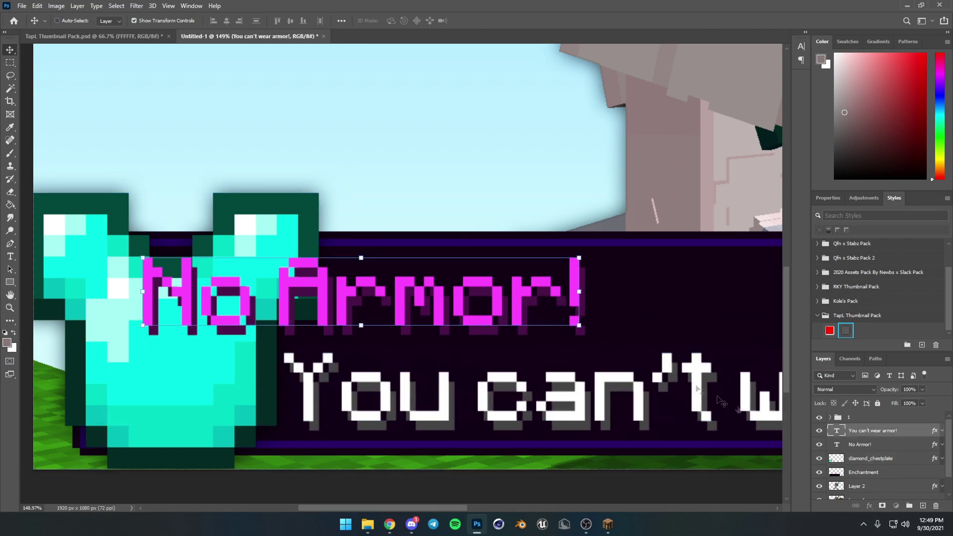
{"action": "key", "text": "z"}
{"action": "left_click_drag", "start_coordinate": [588, 343], "coordinate": [621, 310]}
{"action": "key", "text": "z"}
{"action": "left_click_drag", "start_coordinate": [605, 369], "coordinate": [536, 369]}
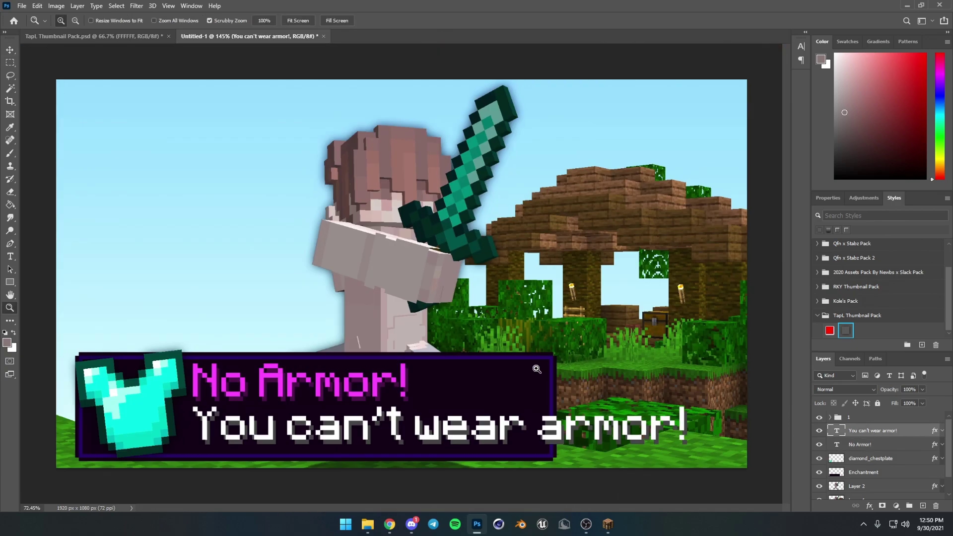
Step: Scale down the "You can't wear armor!" text to fit inside the enchantment box, beneath the "No Armor!" line
{"action": "key", "text": "ctrl+t"}
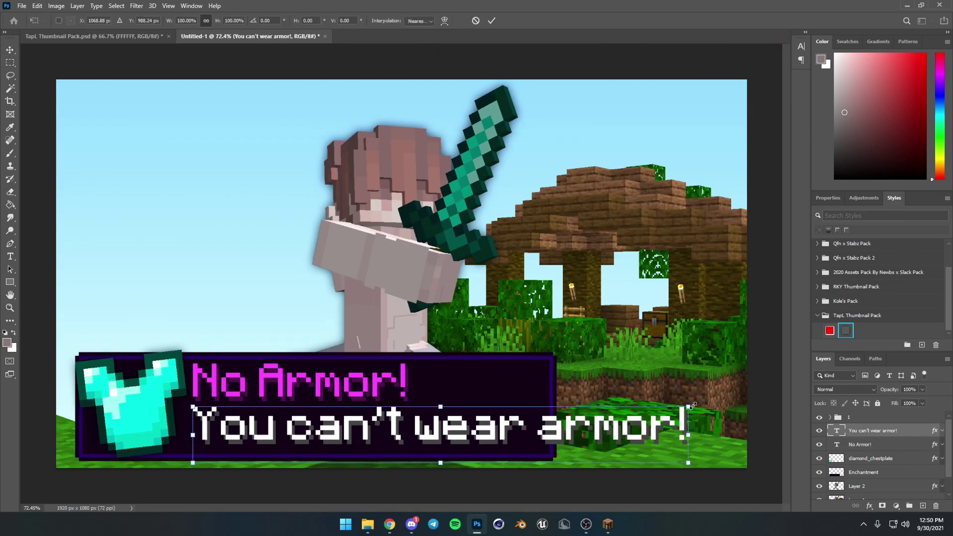
{"action": "left_click_drag", "start_coordinate": [692, 405], "coordinate": [545, 415]}
{"action": "left_click_drag", "start_coordinate": [464, 448], "coordinate": [480, 429]}
{"action": "left_click", "coordinate": [492, 21]}
{"action": "key", "text": "z"}
{"action": "left_click", "coordinate": [350, 432]}
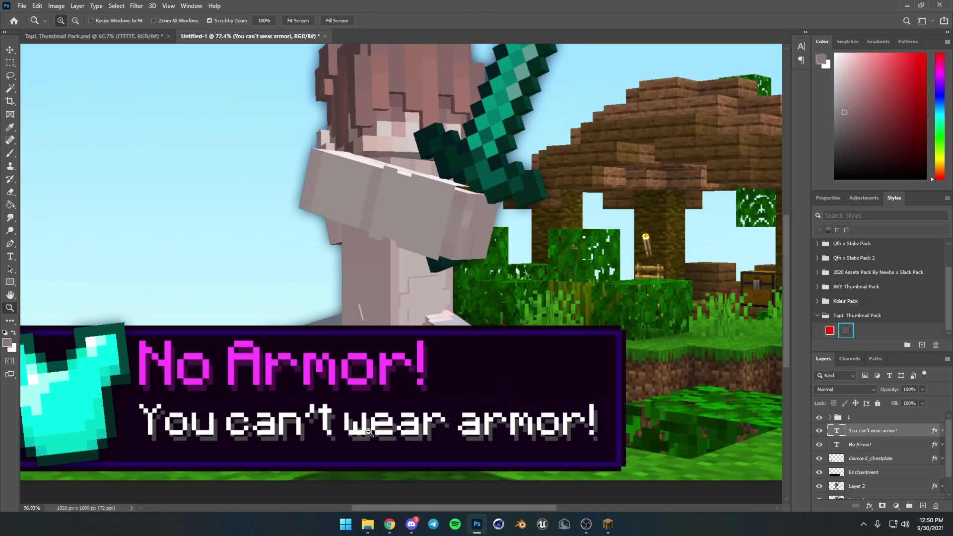
Step: Scale the layer effects of the "You can't wear armor!" text to 75%
{"action": "right_click", "coordinate": [934, 432]}
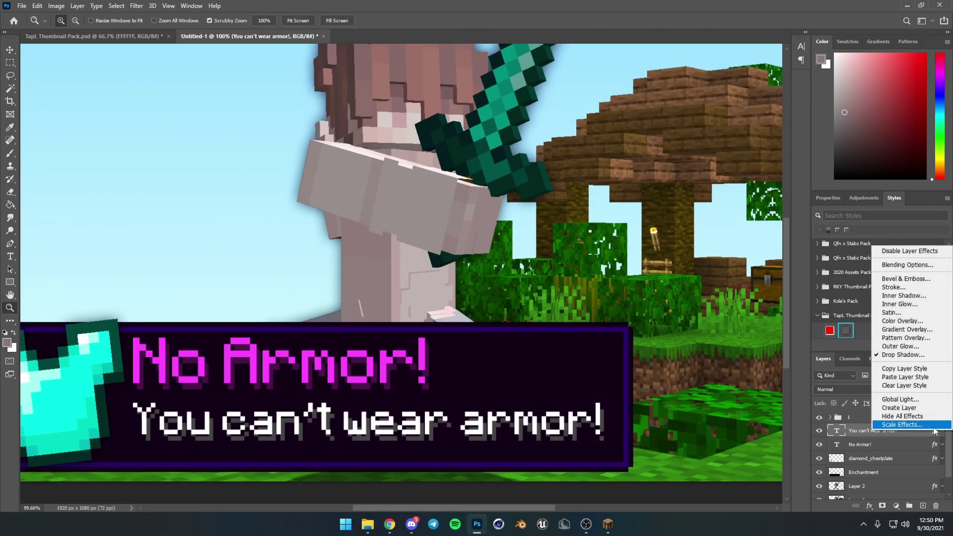
{"action": "left_click", "coordinate": [844, 480]}
{"action": "type", "text": "50"}
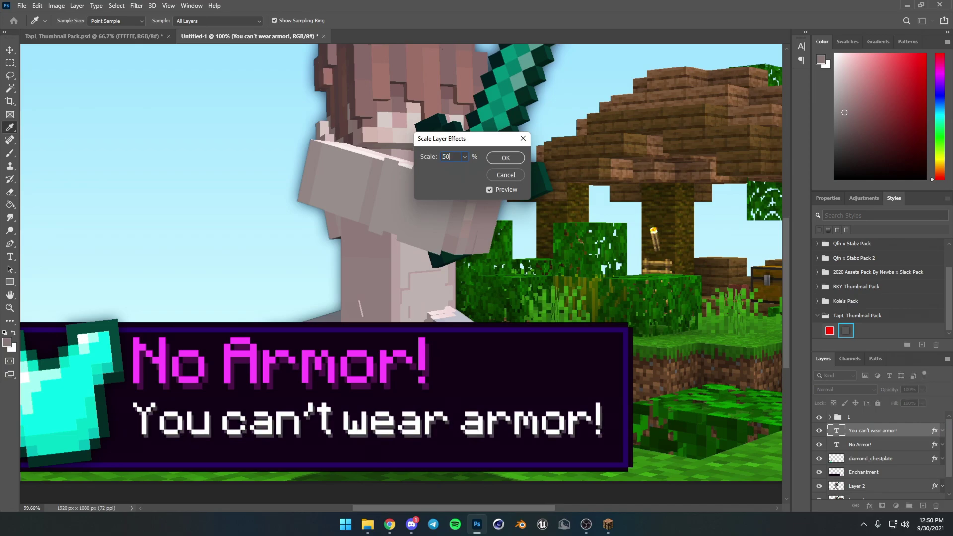
{"action": "key", "text": "BackSpace"}
{"action": "key", "text": "BackSpace"}
{"action": "type", "text": "75"}
{"action": "left_click", "coordinate": [516, 159]}
{"action": "key", "text": "z"}
{"action": "left_click_drag", "start_coordinate": [471, 313], "coordinate": [413, 314]}
{"action": "left_click_drag", "start_coordinate": [360, 341], "coordinate": [393, 342]}
{"action": "left_click_drag", "start_coordinate": [279, 411], "coordinate": [287, 409]}
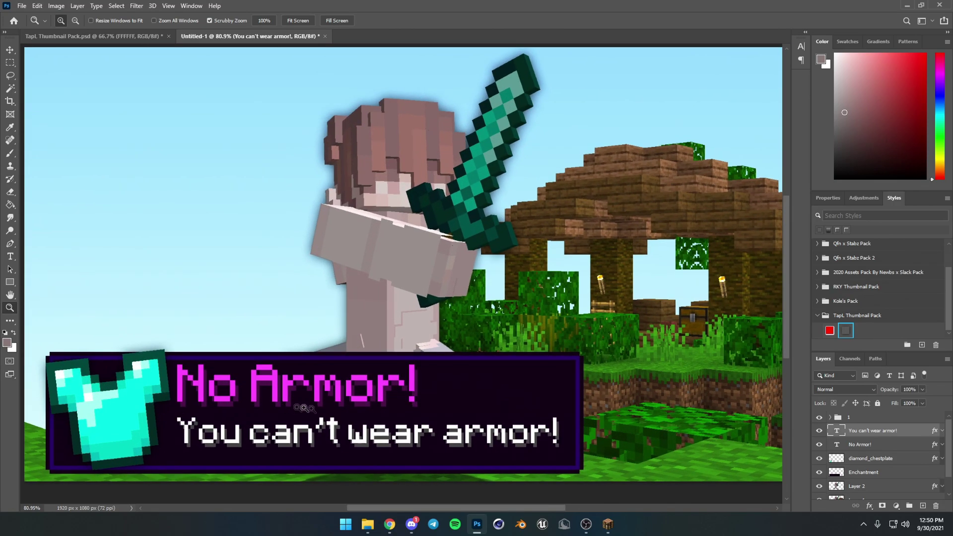
Step: Slightly enlarge both text lines together inside the enchantment box and adjust the position of the "No Armor!" line
{"action": "key", "text": "v"}
{"action": "left_click", "coordinate": [859, 445], "text": "shift"}
{"action": "left_click_drag", "start_coordinate": [450, 416], "coordinate": [449, 426]}
{"action": "left_click_drag", "start_coordinate": [366, 374], "coordinate": [367, 371]}
{"action": "left_click_drag", "start_coordinate": [363, 389], "coordinate": [364, 390]}
{"action": "left_click", "coordinate": [491, 21]}
{"action": "left_click", "coordinate": [849, 447]}
{"action": "left_click_drag", "start_coordinate": [288, 392], "coordinate": [293, 416]}
{"action": "key", "text": "z"}
Step: Apply the drop shadow style from the TapL Thumbnail Pack styles to the Enchantment layer and collapse its effects list
{"action": "left_click", "coordinate": [877, 472]}
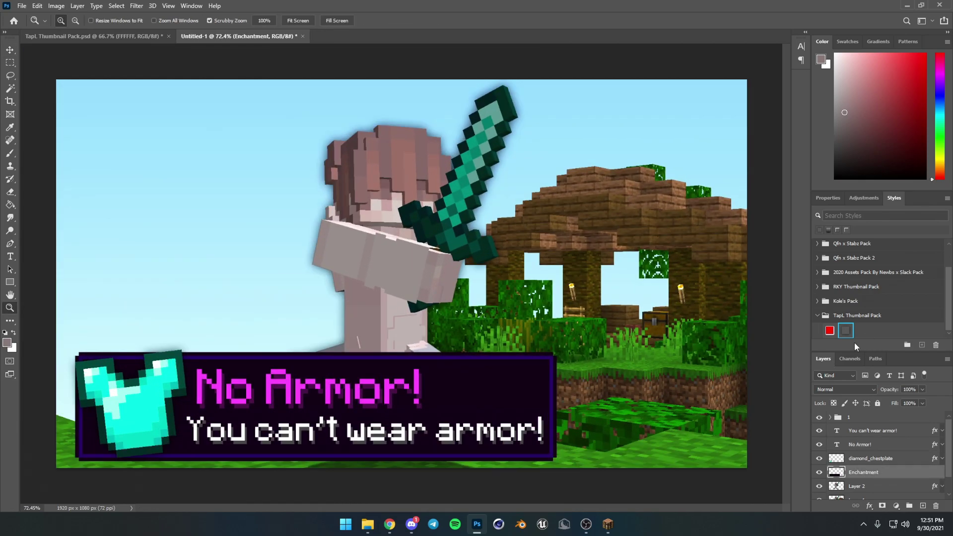
{"action": "left_click", "coordinate": [852, 331]}
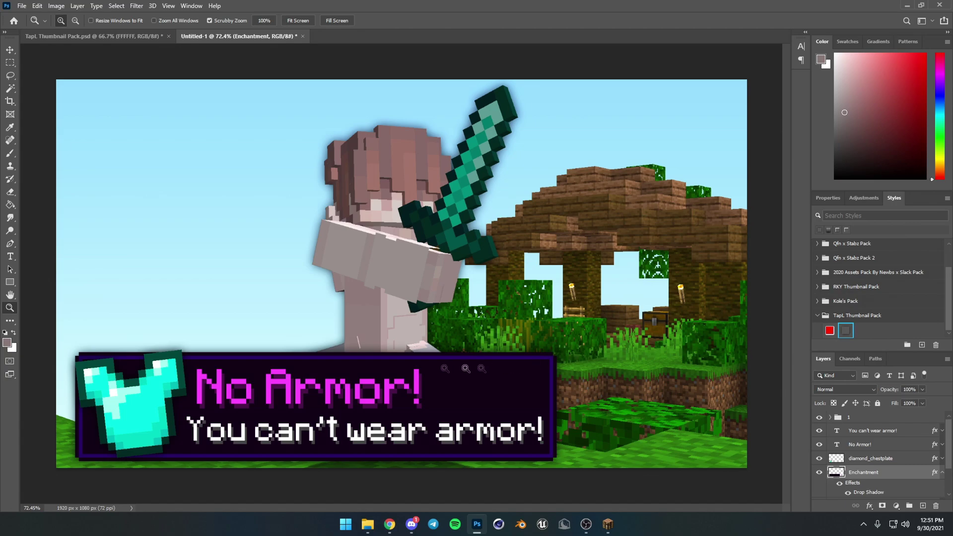
{"action": "left_click_drag", "start_coordinate": [645, 343], "coordinate": [592, 361]}
{"action": "left_click_drag", "start_coordinate": [313, 295], "coordinate": [362, 296]}
{"action": "left_click", "coordinate": [943, 473]}
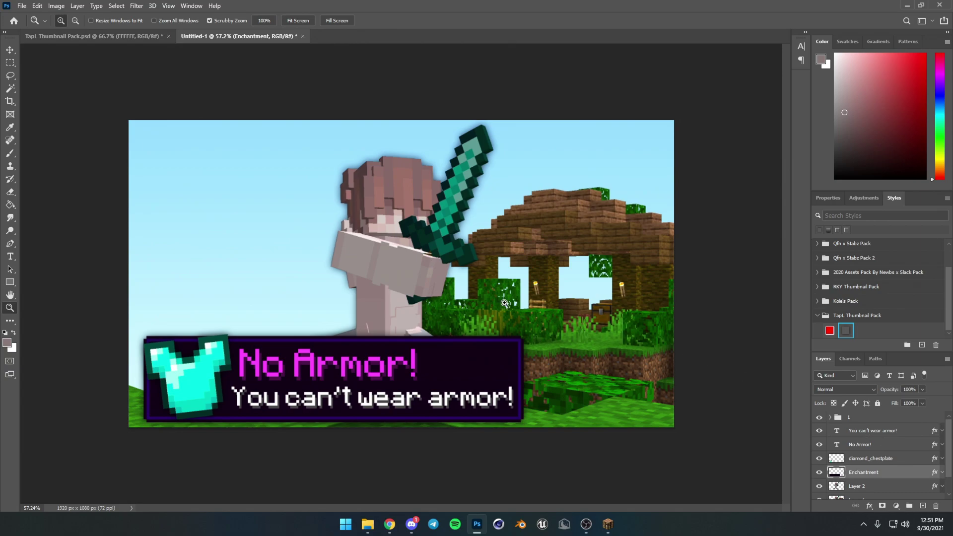
{"action": "left_click_drag", "start_coordinate": [380, 375], "coordinate": [398, 375]}
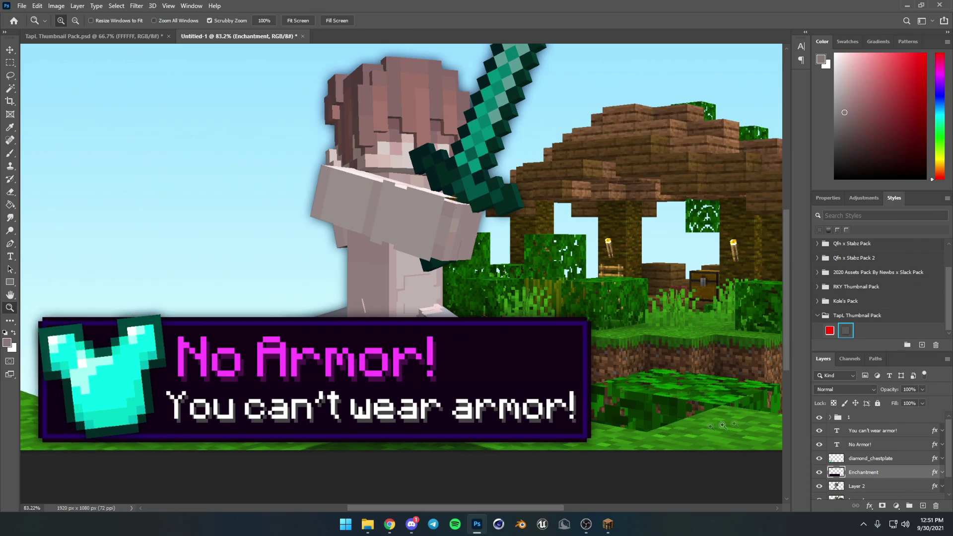
{"action": "left_click_drag", "start_coordinate": [668, 388], "coordinate": [647, 389]}
Step: Group both text layers, the diamond chestplate and the Enchantment layer
{"action": "left_click", "coordinate": [889, 433]}
{"action": "left_click", "coordinate": [874, 471], "text": "shift"}
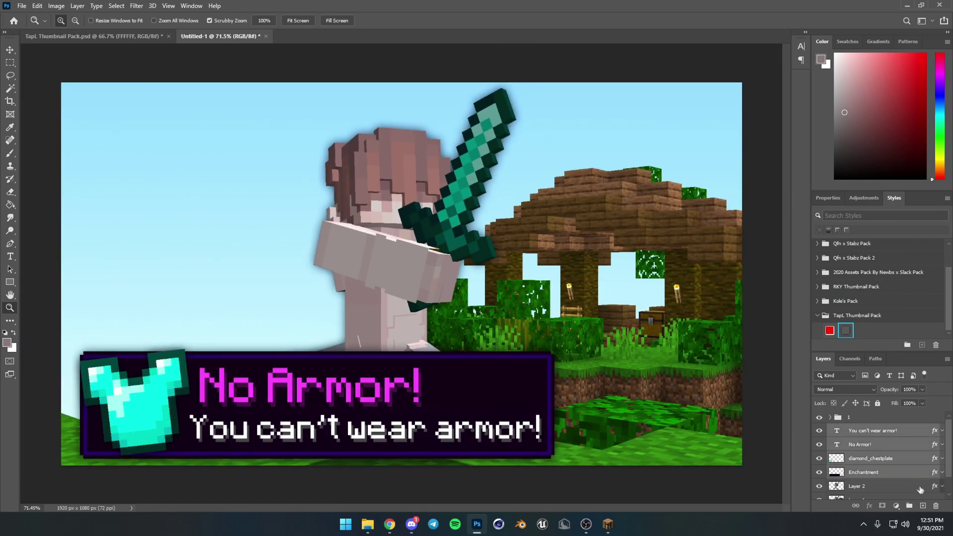
{"action": "left_click", "coordinate": [909, 506]}
Step: Scale down the enchantment box group, tilt it slightly and place it in the canvas's lower-left corner
{"action": "key", "text": "v"}
{"action": "mouse_move", "coordinate": [443, 412]}
{"action": "left_mouse_down"}
{"action": "mouse_move", "coordinate": [431, 413]}
{"action": "mouse_move", "coordinate": [482, 407]}
{"action": "mouse_move", "coordinate": [444, 416]}
{"action": "left_mouse_up"}
{"action": "scroll", "coordinate": [280, 350], "scroll_direction": "down", "scroll_amount": 2}
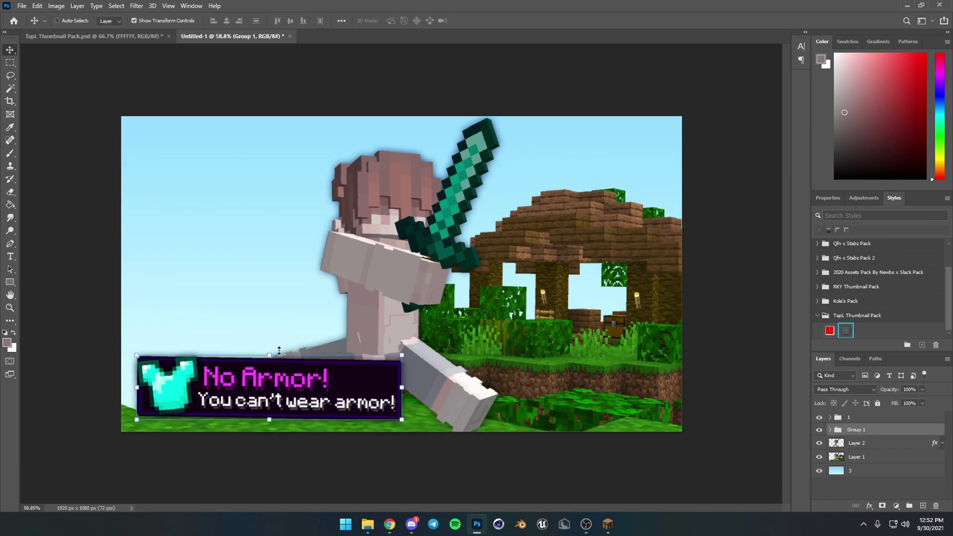
{"action": "mouse_move", "coordinate": [280, 354]}
{"action": "left_mouse_down"}
{"action": "mouse_move", "coordinate": [282, 338]}
{"action": "mouse_move", "coordinate": [282, 354]}
{"action": "mouse_move", "coordinate": [269, 340]}
{"action": "left_mouse_up"}
{"action": "left_click_drag", "start_coordinate": [272, 363], "coordinate": [284, 372]}
{"action": "left_click_drag", "start_coordinate": [300, 334], "coordinate": [280, 351]}
{"action": "left_click", "coordinate": [491, 21]}
{"action": "key", "text": "z"}
{"action": "mouse_move", "coordinate": [407, 361]}
{"action": "left_mouse_down"}
{"action": "mouse_move", "coordinate": [372, 360]}
{"action": "mouse_move", "coordinate": [371, 377]}
{"action": "mouse_move", "coordinate": [406, 365]}
{"action": "left_mouse_up"}
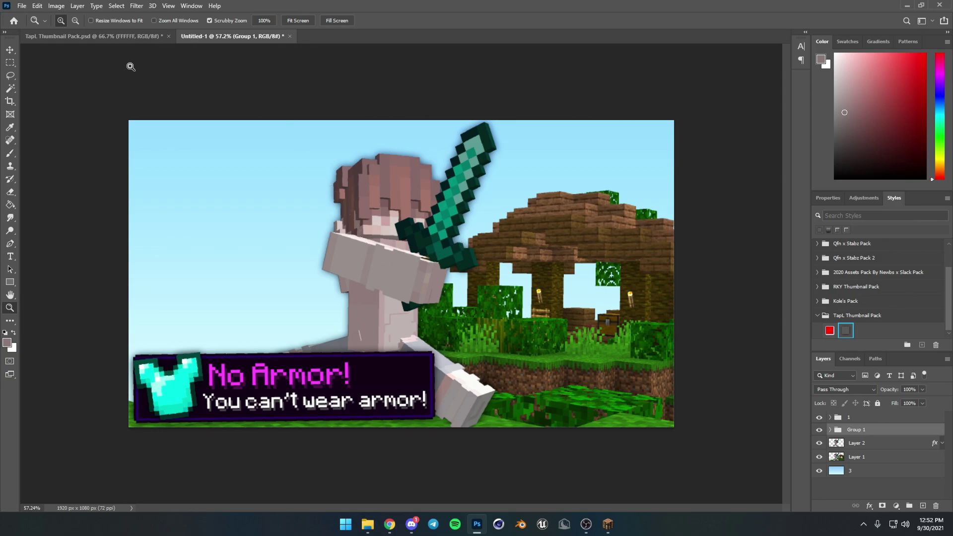
Step: Switch to TapL Thumbnail Pack.psd, reveal the Arrows group and copy arrow layer 1
{"action": "left_click", "coordinate": [97, 37]}
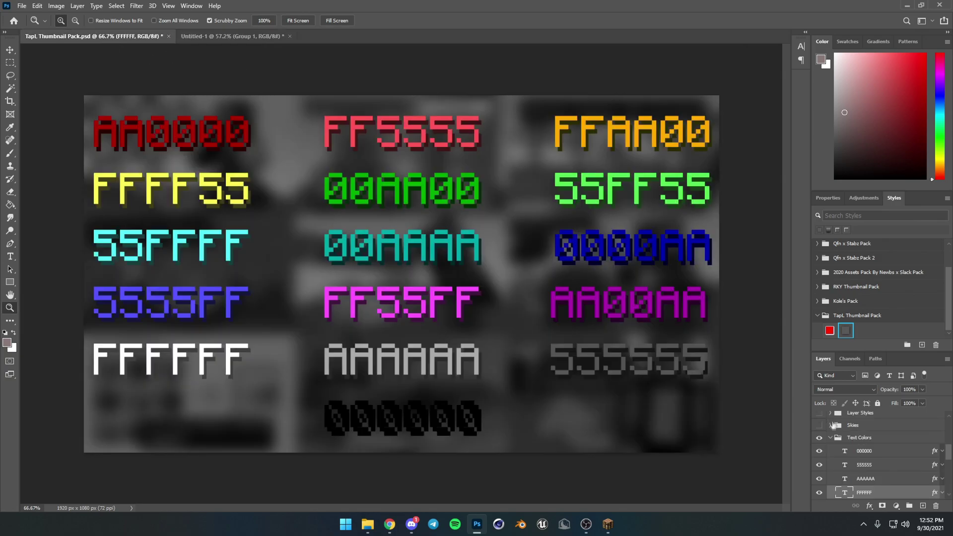
{"action": "left_click", "coordinate": [830, 438]}
{"action": "left_click", "coordinate": [819, 467]}
{"action": "left_click", "coordinate": [820, 467]}
{"action": "left_click", "coordinate": [873, 430]}
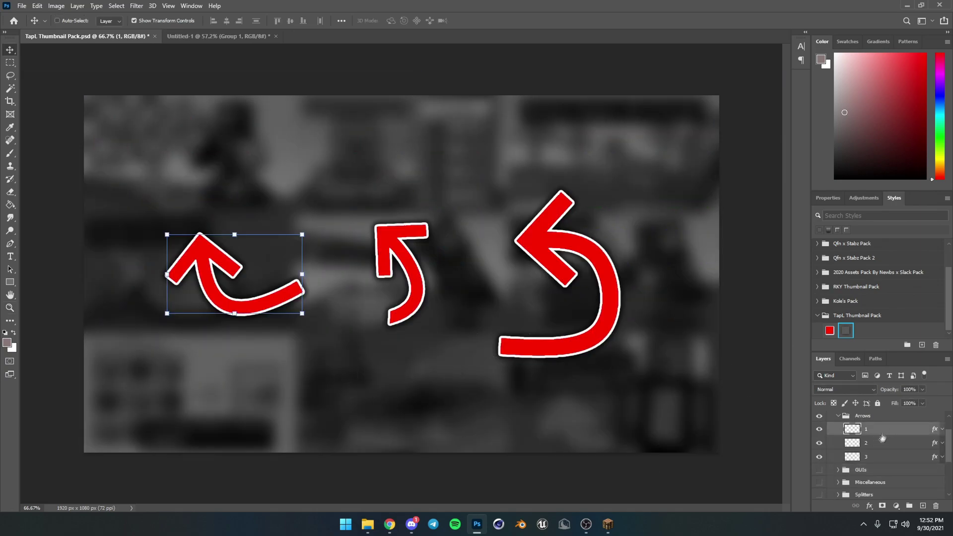
{"action": "left_click", "coordinate": [881, 441]}
{"action": "left_click", "coordinate": [872, 434]}
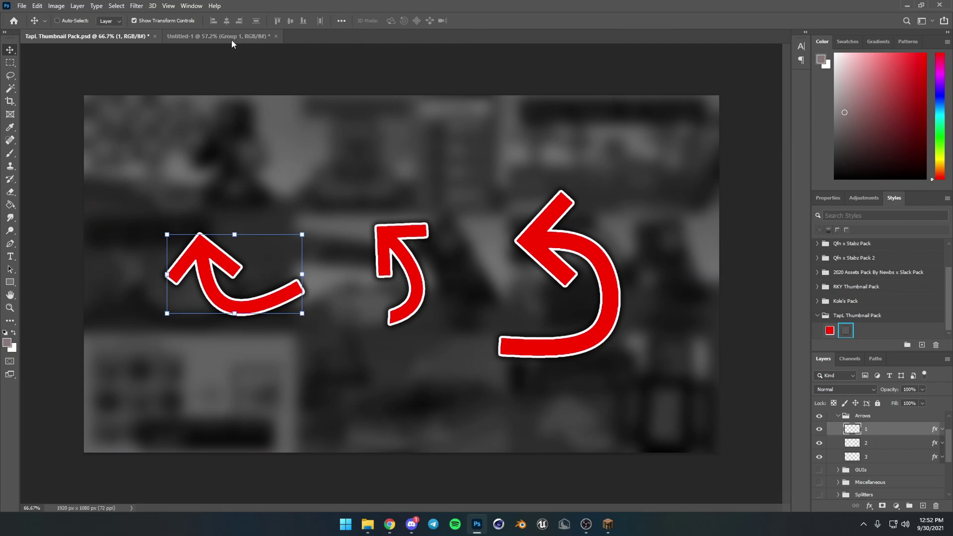
Step: Paste the red arrow into the Untitled-1 thumbnail, to the left of the character, and stack its layer below Group 1
{"action": "left_click", "coordinate": [232, 40]}
{"action": "key", "text": "ctrl+v"}
{"action": "left_click_drag", "start_coordinate": [408, 269], "coordinate": [273, 297]}
{"action": "mouse_move", "coordinate": [863, 434]}
{"action": "left_mouse_down"}
{"action": "mouse_move", "coordinate": [861, 467]}
{"action": "mouse_move", "coordinate": [860, 453]}
{"action": "left_mouse_up"}
{"action": "left_click", "coordinate": [857, 431]}
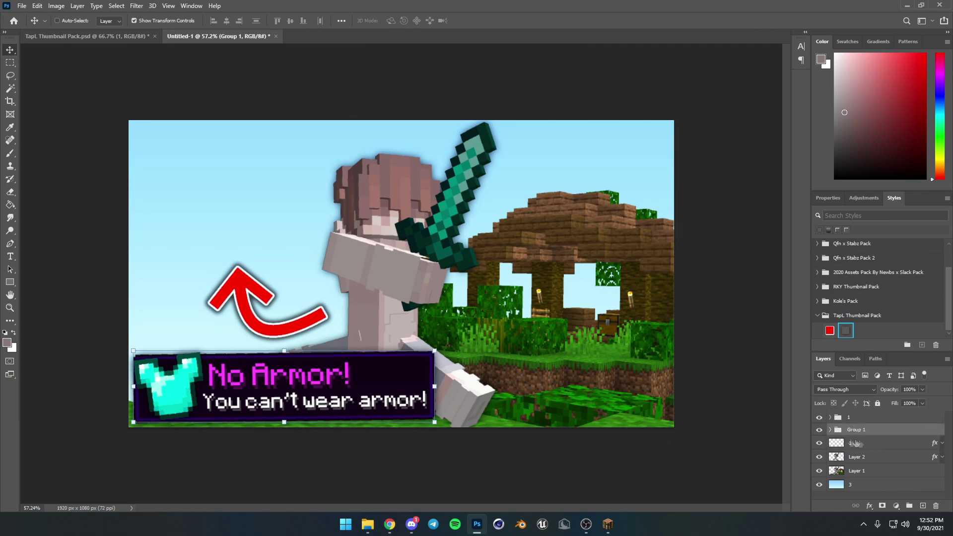
Step: Transform the red arrow so it rises from behind the enchantment box and points at the character
{"action": "left_click", "coordinate": [875, 447]}
{"action": "left_click_drag", "start_coordinate": [273, 255], "coordinate": [259, 282]}
{"action": "left_click_drag", "start_coordinate": [292, 244], "coordinate": [304, 230]}
{"action": "left_click_drag", "start_coordinate": [254, 254], "coordinate": [261, 253]}
{"action": "left_click", "coordinate": [492, 20]}
{"action": "key", "text": "z"}
{"action": "mouse_move", "coordinate": [502, 275]}
{"action": "left_mouse_down"}
{"action": "mouse_move", "coordinate": [428, 278]}
{"action": "mouse_move", "coordinate": [497, 278]}
{"action": "left_mouse_up"}
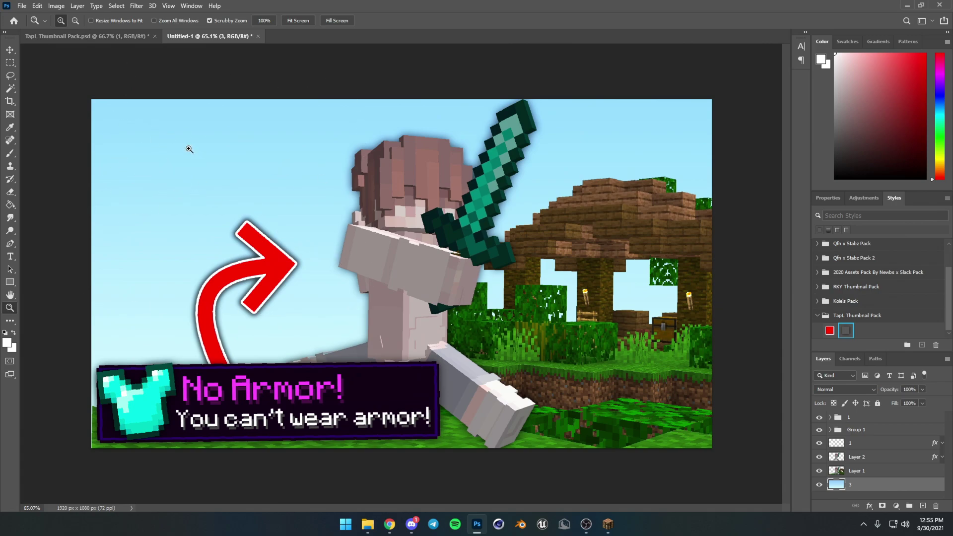
Step: Make a square marquee selection in the sky's upper-left corner and fill it with white on its own layer
{"action": "key", "text": "m"}
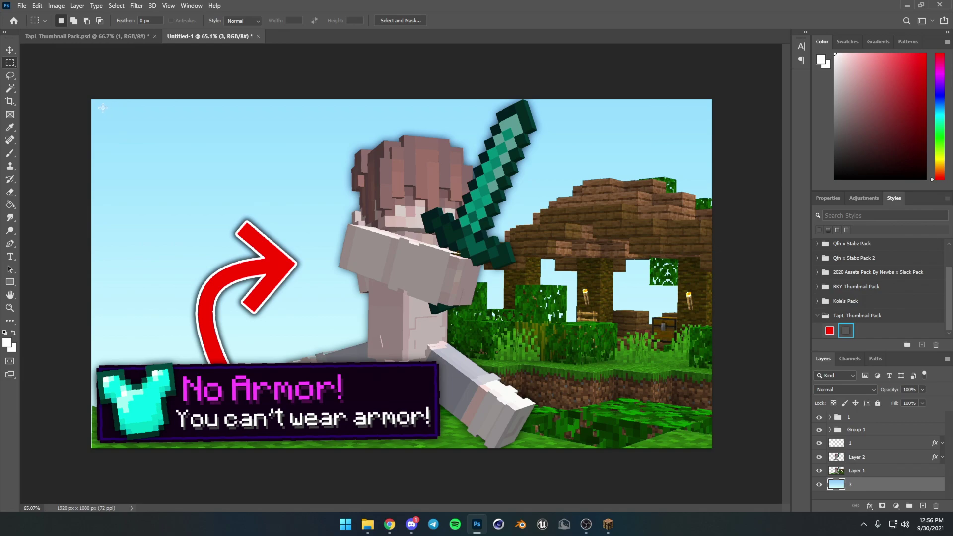
{"action": "right_click", "coordinate": [13, 64]}
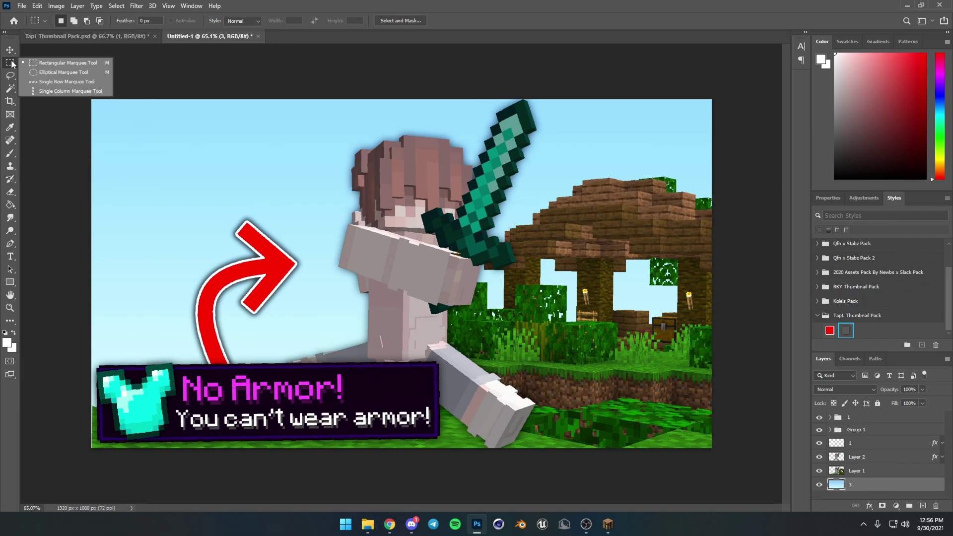
{"action": "left_click", "coordinate": [88, 65]}
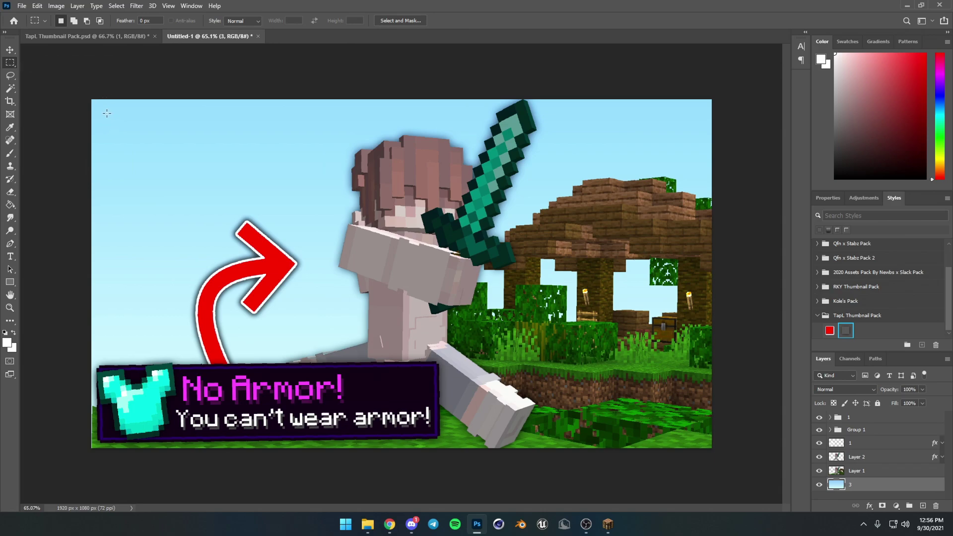
{"action": "mouse_move", "coordinate": [107, 114]}
{"action": "left_mouse_down"}
{"action": "mouse_move", "coordinate": [212, 229]}
{"action": "mouse_move", "coordinate": [192, 198]}
{"action": "left_mouse_up"}
{"action": "key", "text": "g"}
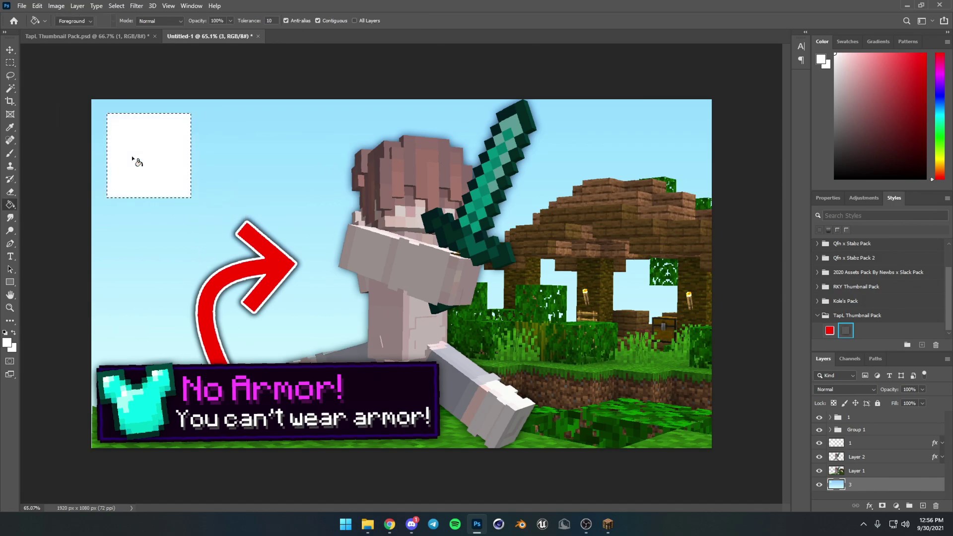
{"action": "key", "text": "z"}
{"action": "left_click_drag", "start_coordinate": [149, 126], "coordinate": [164, 126]}
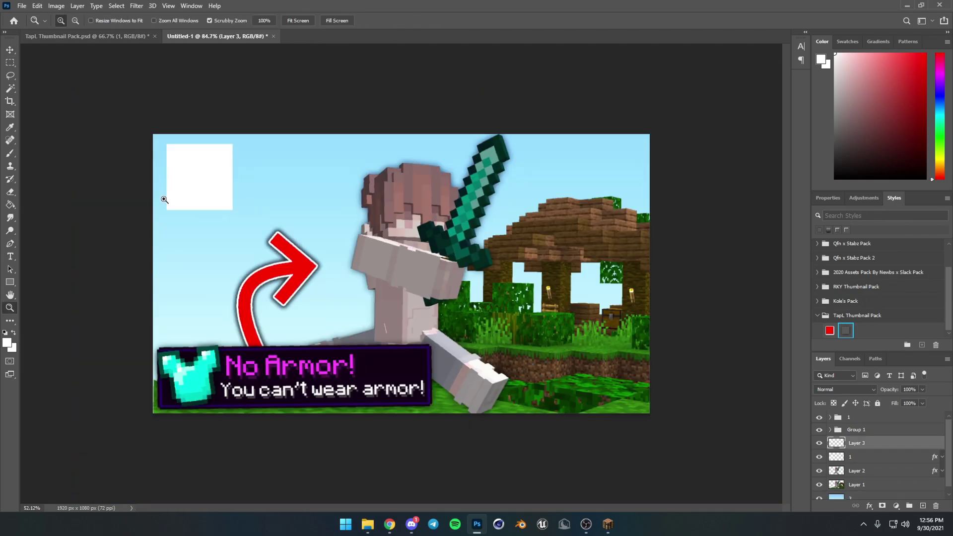
Step: Rotate the white square about -5.9 degrees, keeping it in the sky's upper-left corner
{"action": "key", "text": "v"}
{"action": "left_click_drag", "start_coordinate": [200, 190], "coordinate": [209, 191]}
{"action": "key", "text": "ctrl+z"}
{"action": "left_click_drag", "start_coordinate": [245, 135], "coordinate": [240, 127]}
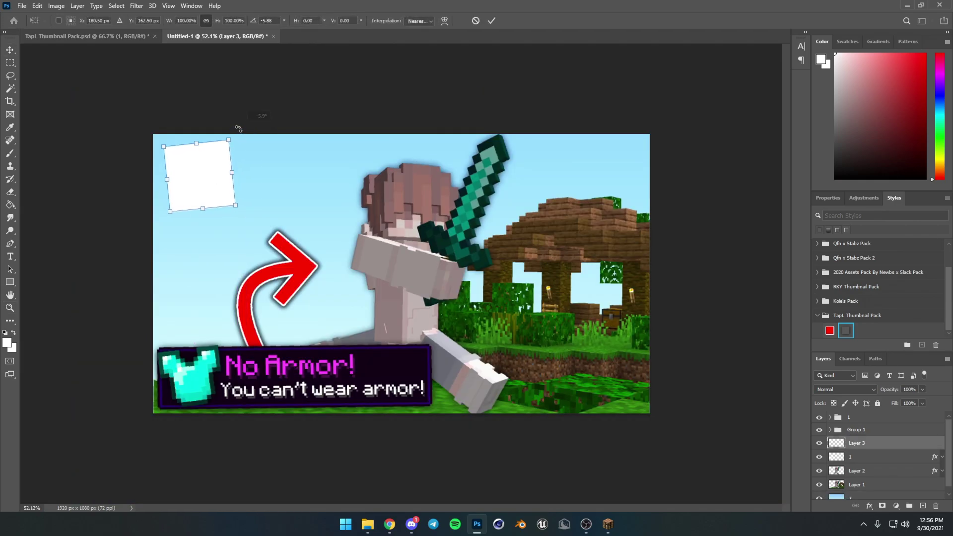
{"action": "left_click", "coordinate": [491, 21]}
{"action": "key", "text": "z"}
{"action": "mouse_move", "coordinate": [377, 248]}
{"action": "left_mouse_down"}
{"action": "mouse_move", "coordinate": [330, 248]}
{"action": "mouse_move", "coordinate": [380, 248]}
{"action": "left_mouse_up"}
{"action": "scroll", "coordinate": [197, 170], "scroll_direction": "up", "scroll_amount": 1, "text": "alt"}
Step: Scale the tilted square down to about 86% and tint it pale yellow
{"action": "key", "text": "ctrl+t"}
{"action": "left_click_drag", "start_coordinate": [114, 82], "coordinate": [111, 91]}
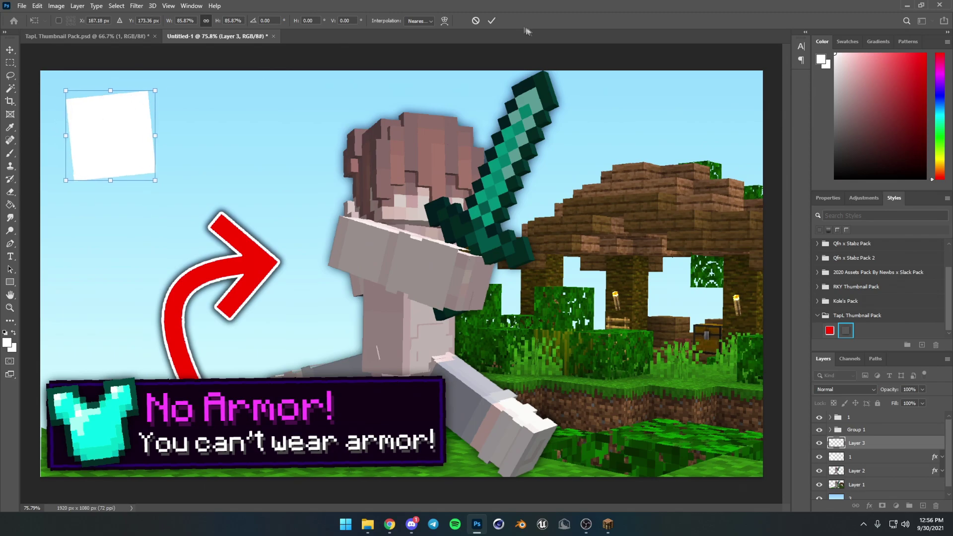
{"action": "left_click", "coordinate": [491, 20]}
{"action": "key", "text": "z"}
{"action": "scroll", "coordinate": [518, 375], "scroll_direction": "down", "scroll_amount": 5, "text": "alt"}
{"action": "scroll", "coordinate": [516, 371], "scroll_direction": "down", "scroll_amount": 5, "text": "alt"}
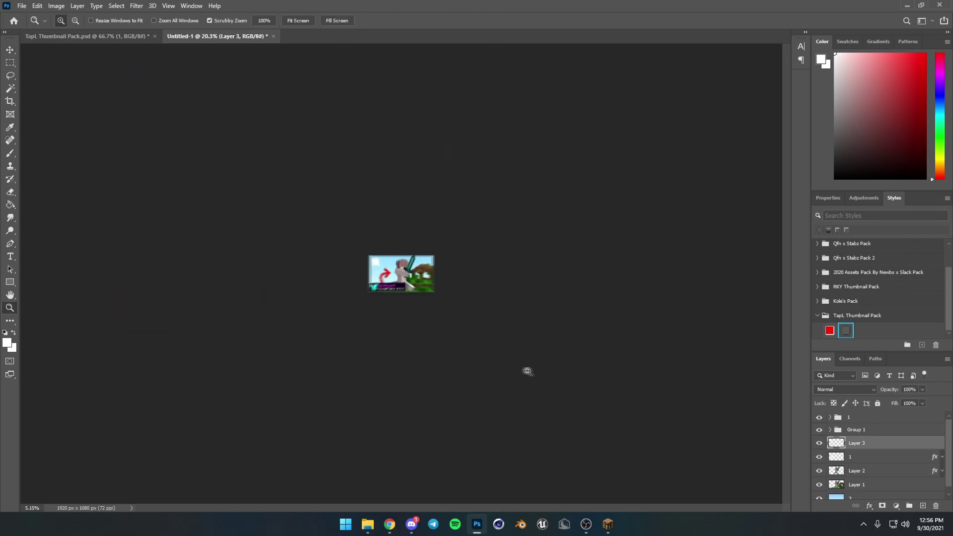
{"action": "left_click_drag", "start_coordinate": [531, 371], "coordinate": [734, 382]}
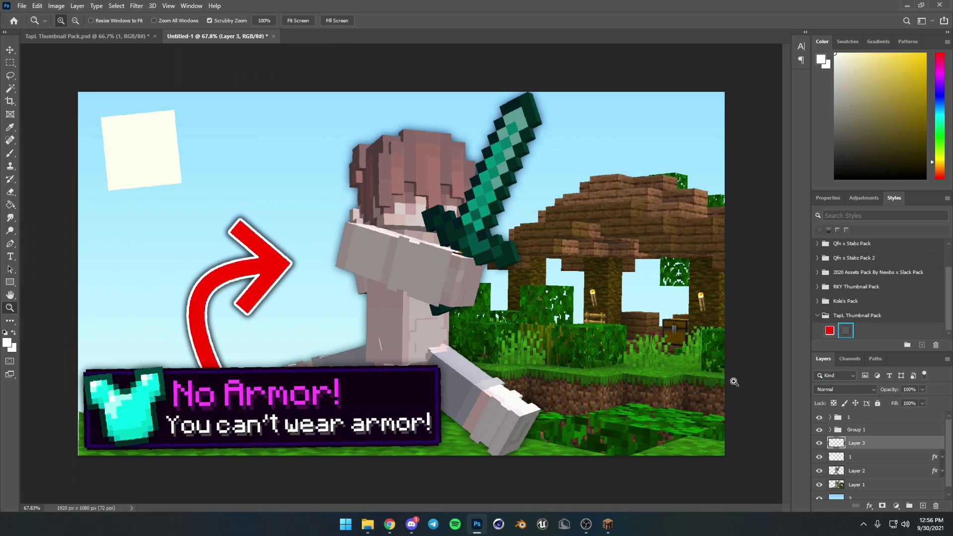